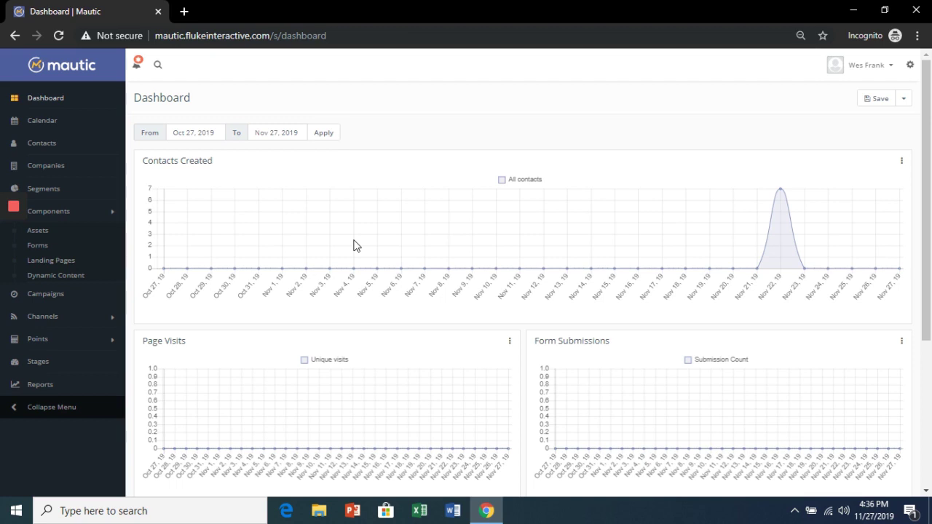
Step: Open the Forms list under Components in the Mautic sidebar
click(42, 247)
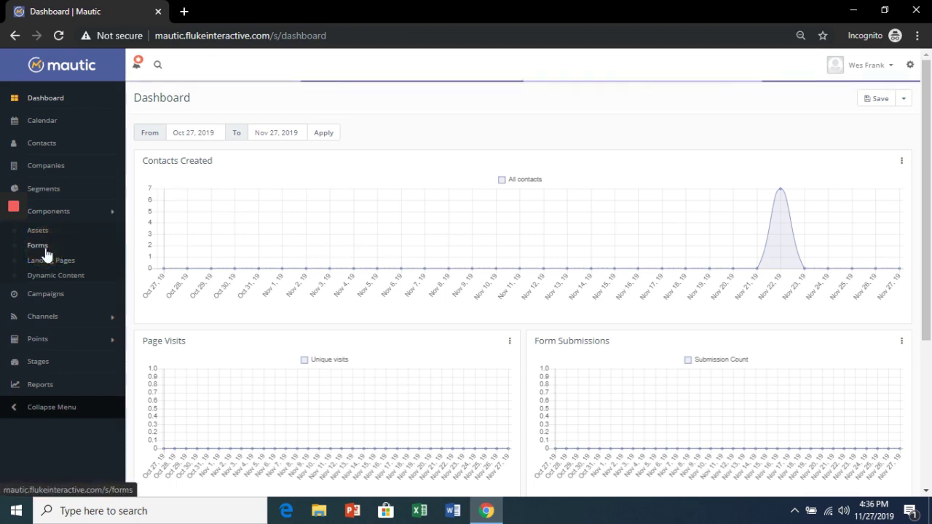
Step: Create a new campaign form named 'Newsletter Sign Up' and go to its Fields tab
click(896, 99)
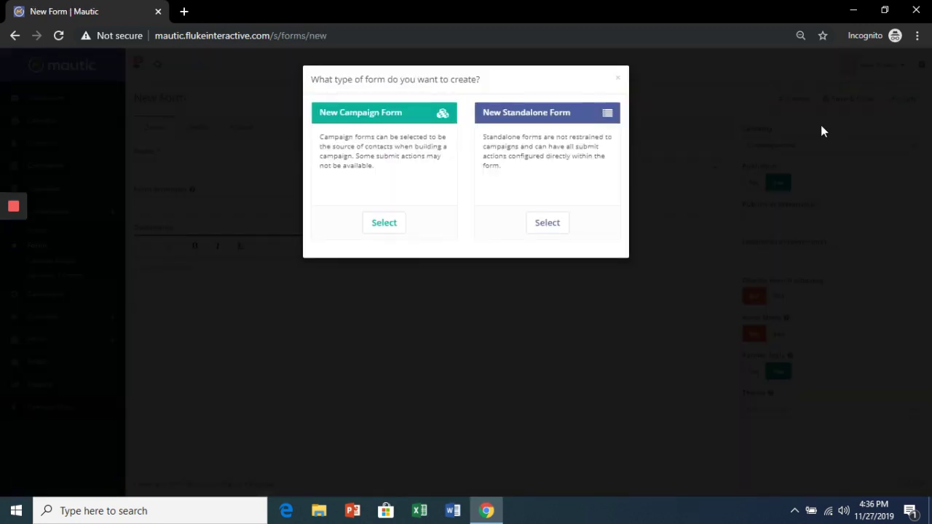
click(384, 223)
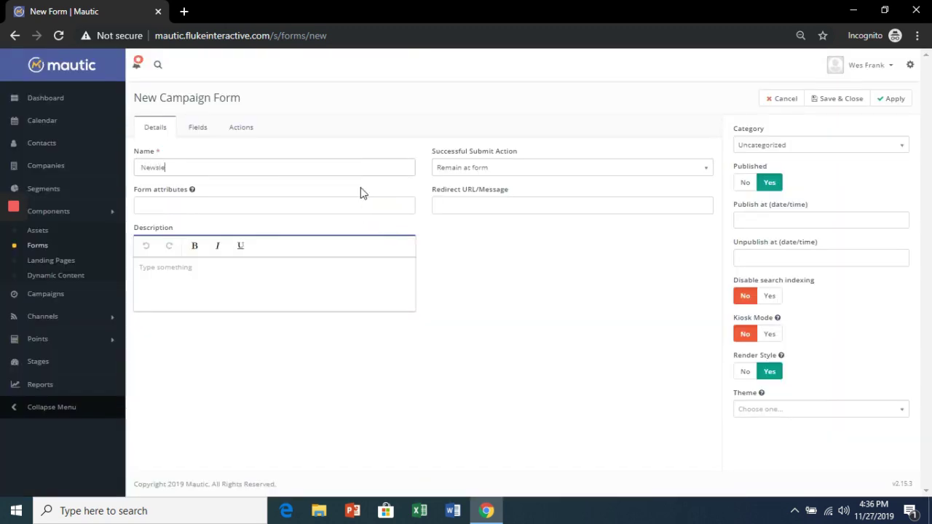
text(Newsletter Sign Up)
click(193, 127)
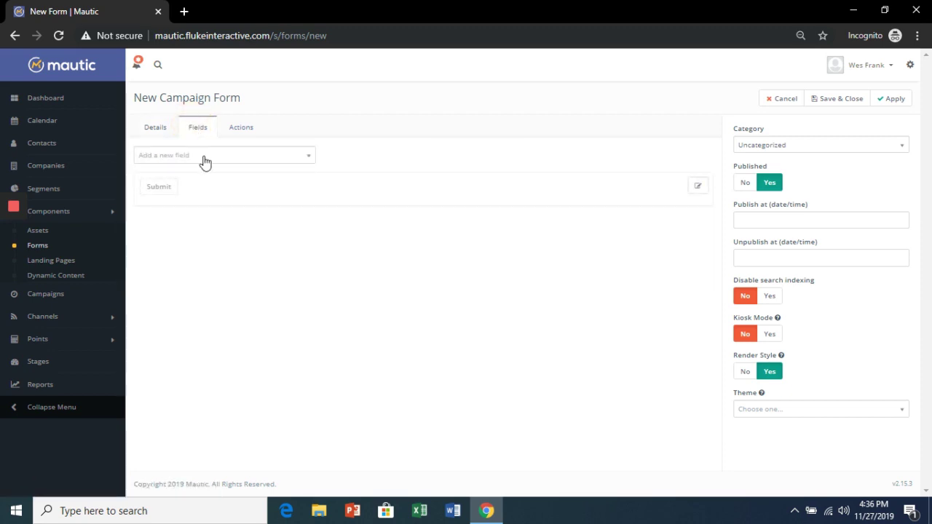
click(202, 157)
Step: Add a required First Name text field mapped to the contact's First Name
scroll(208, 233, down, 5)
click(178, 284)
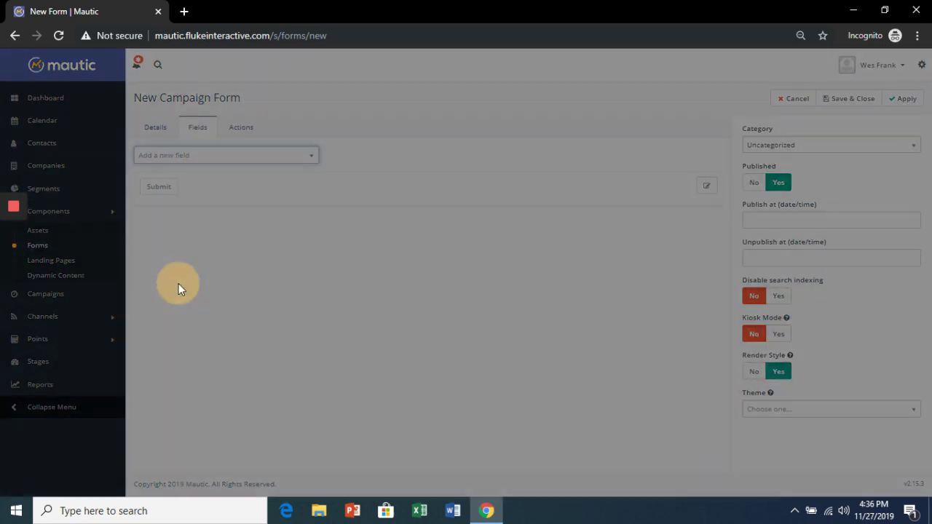
click(359, 156)
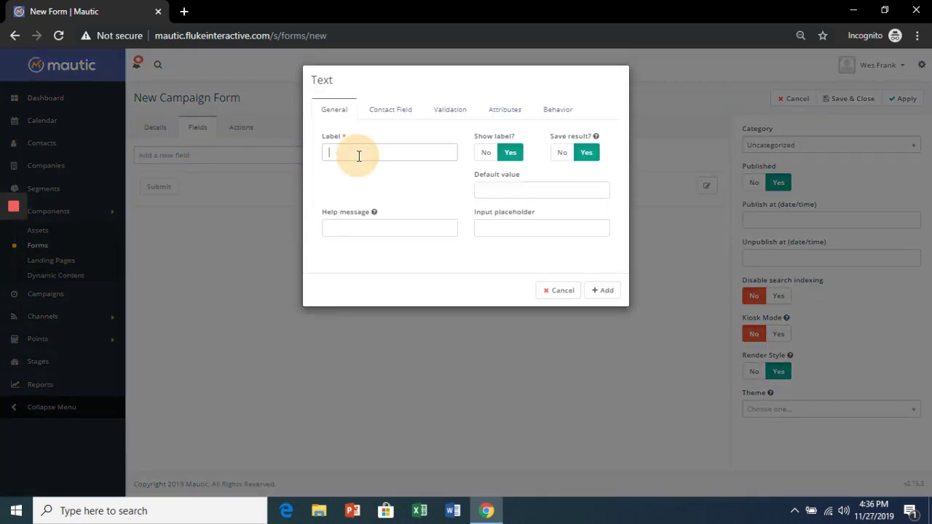
text(First Name)
click(377, 110)
click(386, 141)
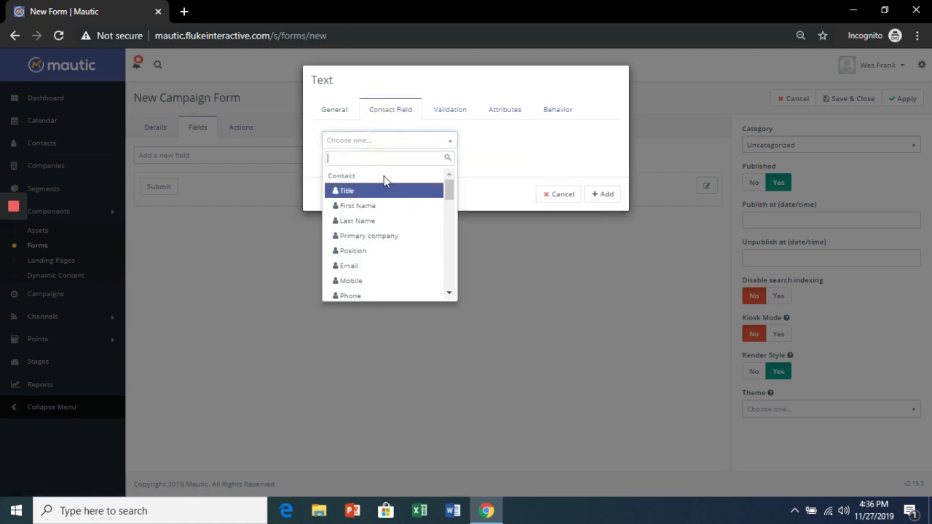
click(384, 207)
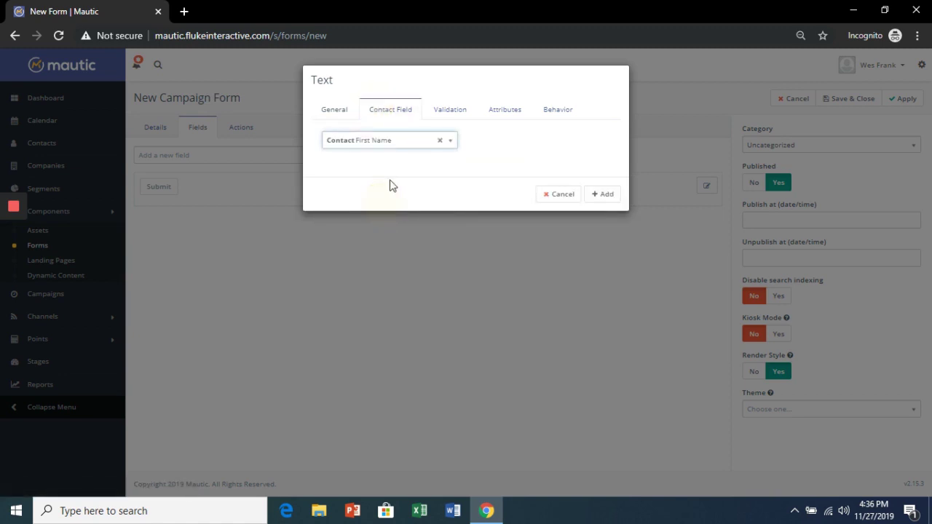
click(443, 115)
click(364, 156)
click(603, 217)
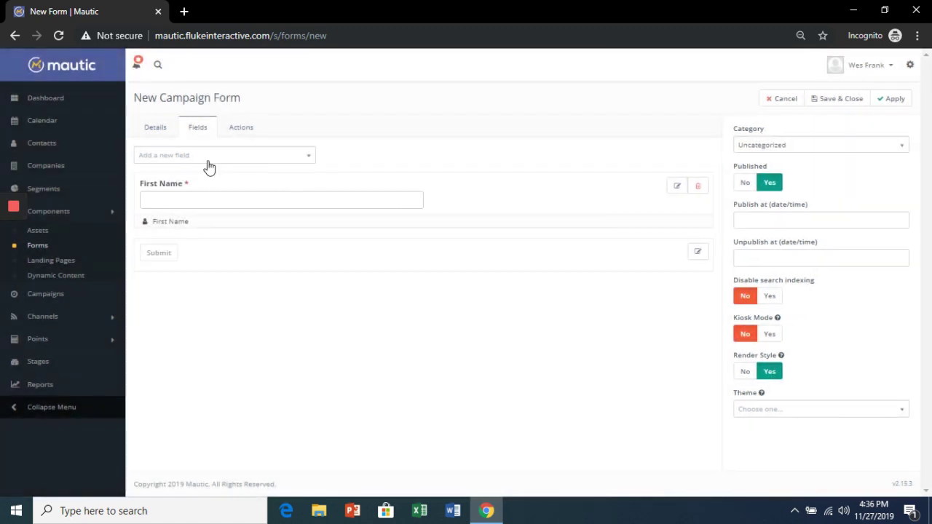
Step: Add a required Last Name text field mapped to the contact's Last Name
click(206, 156)
scroll(226, 218, down, 3)
click(205, 280)
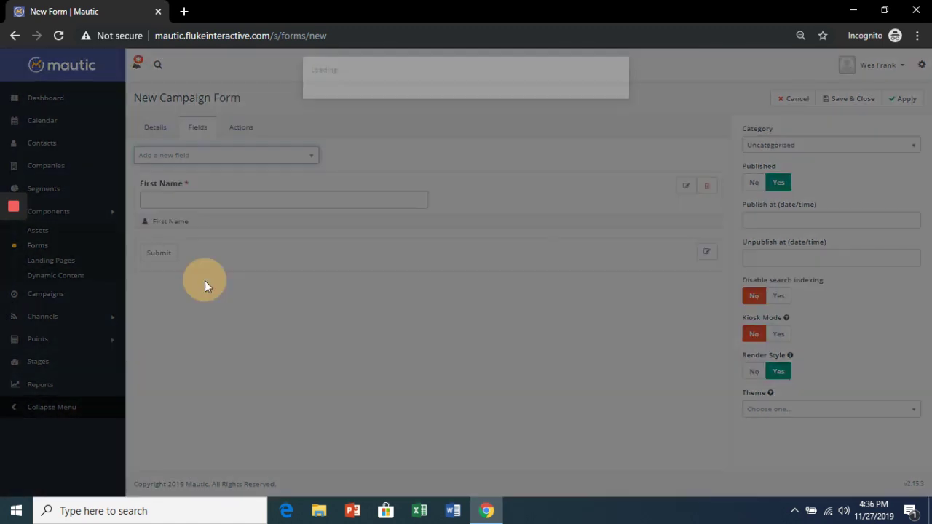
click(386, 152)
text(Last Name)
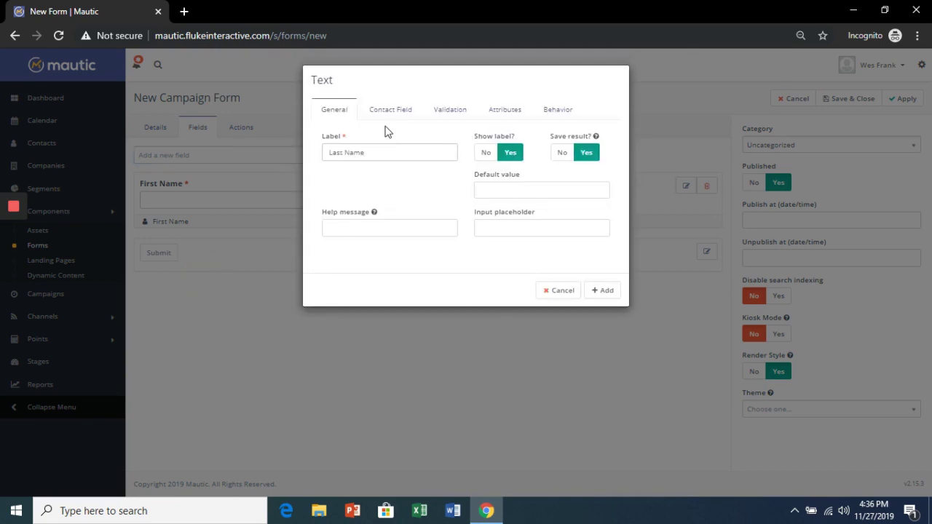
click(389, 113)
click(385, 146)
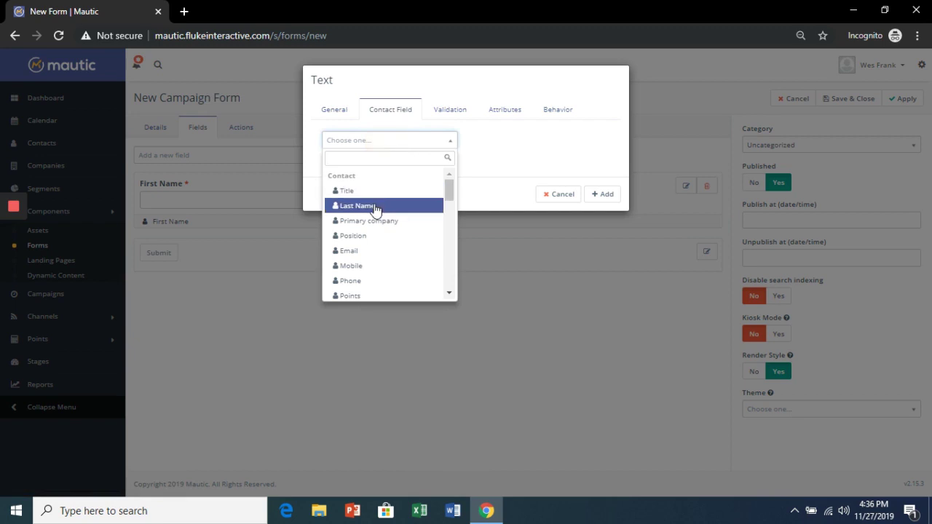
click(375, 208)
click(449, 110)
click(361, 152)
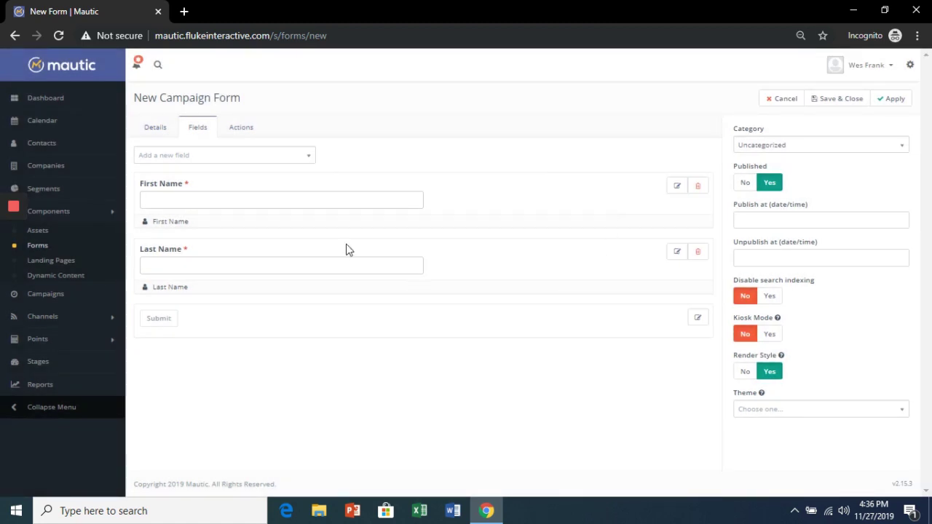
Step: Add a required Email Address field mapped to the contact email, then save and close the form
click(245, 156)
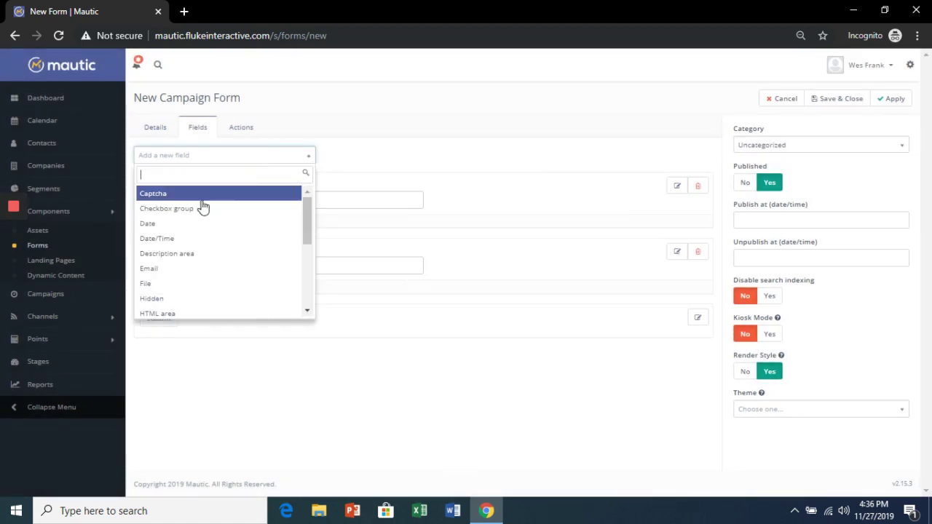
click(178, 270)
click(350, 152)
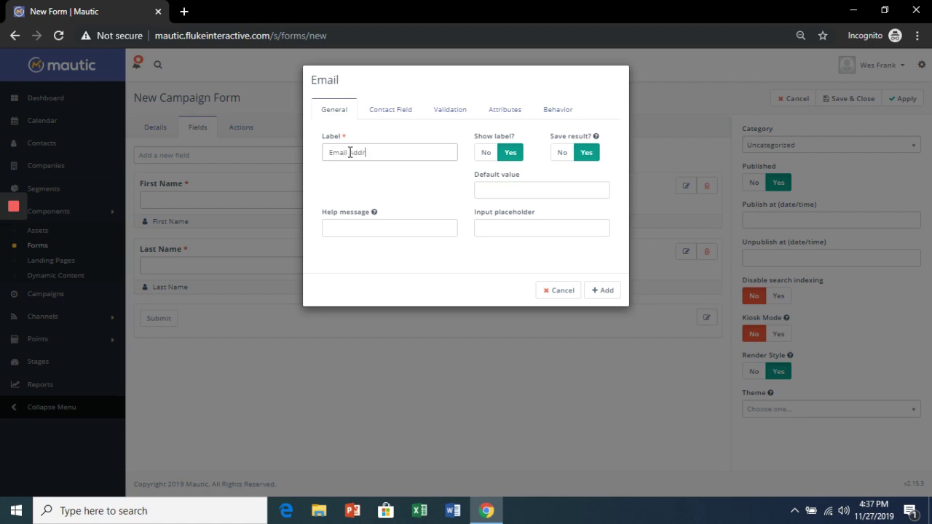
click(385, 110)
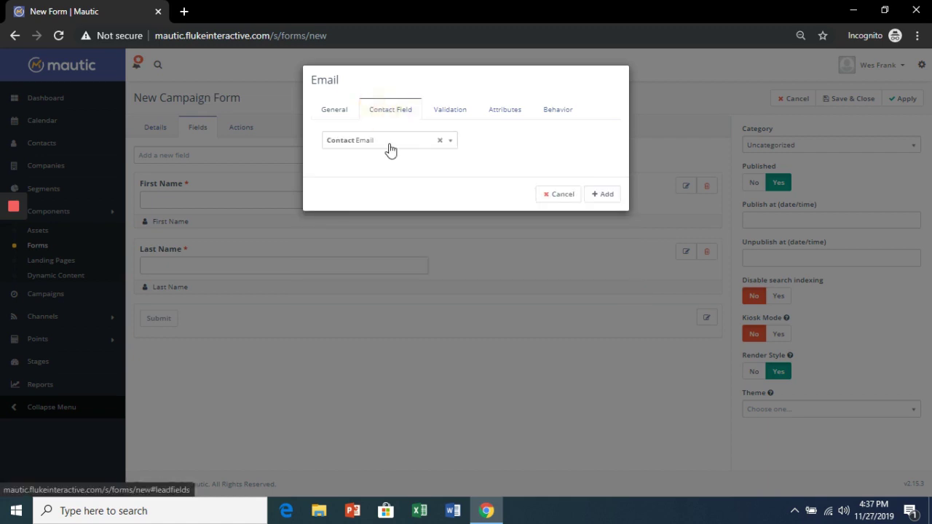
click(440, 115)
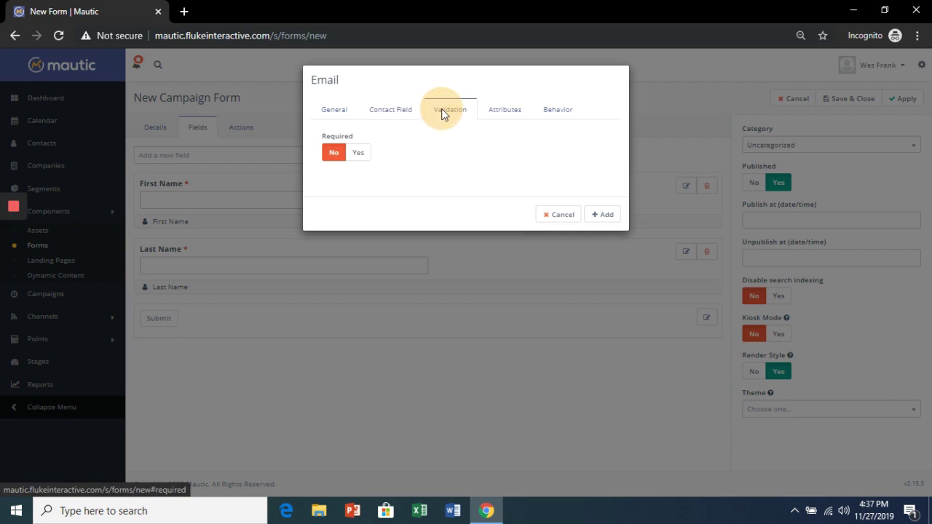
click(359, 154)
click(604, 216)
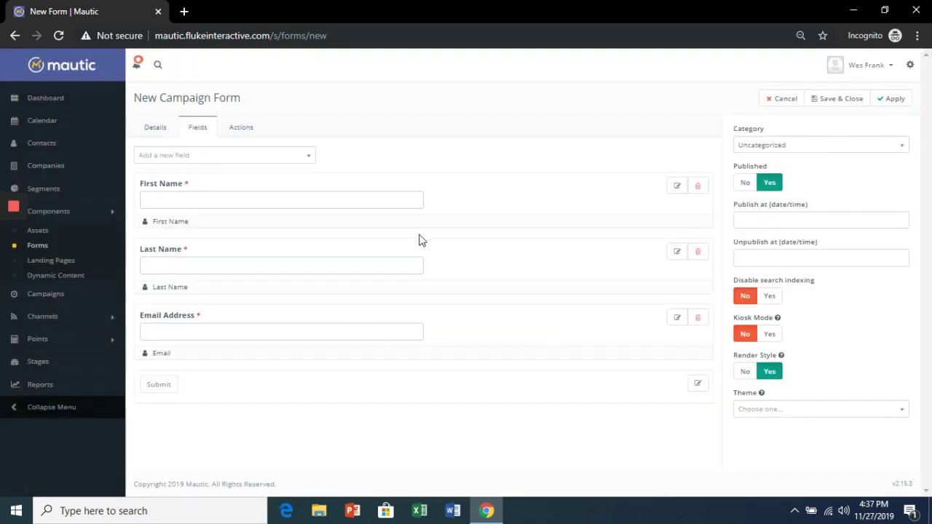
click(899, 102)
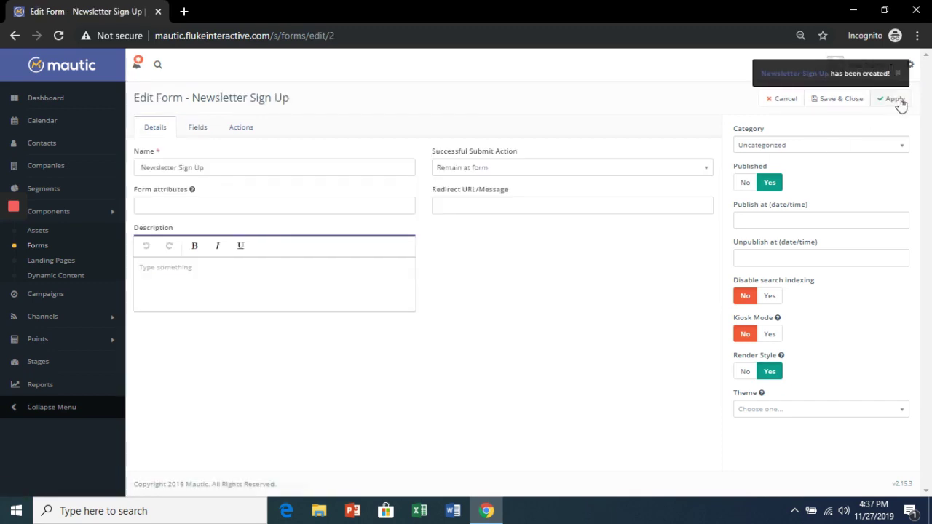
click(839, 102)
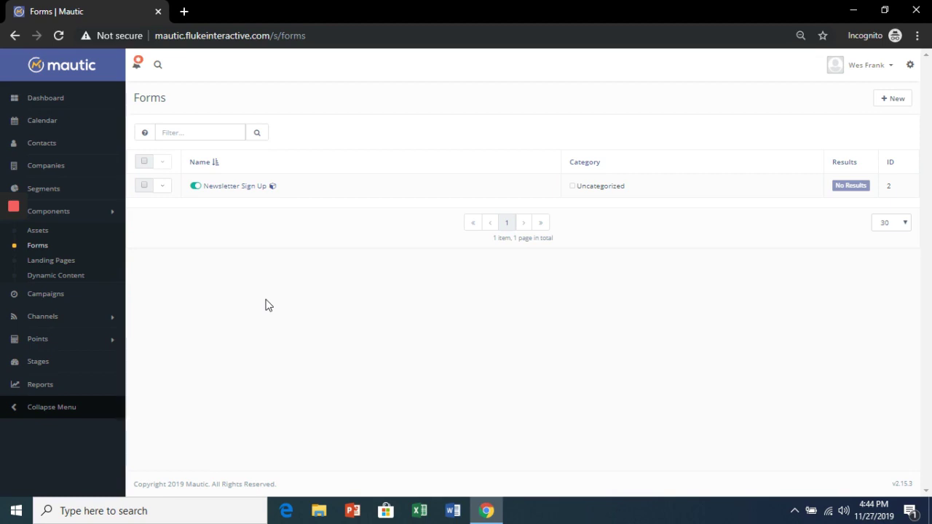
Step: Create a new campaign and start naming it 'Newsletter'
click(58, 295)
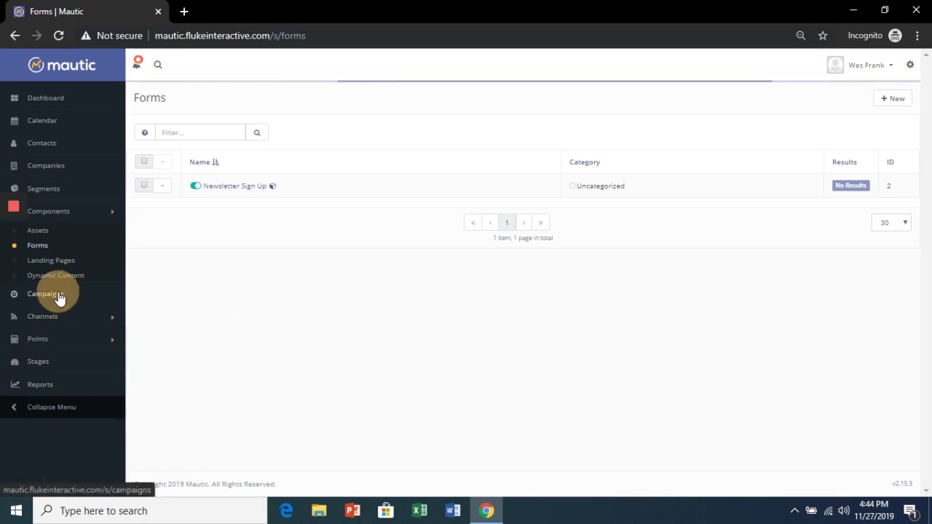
click(894, 100)
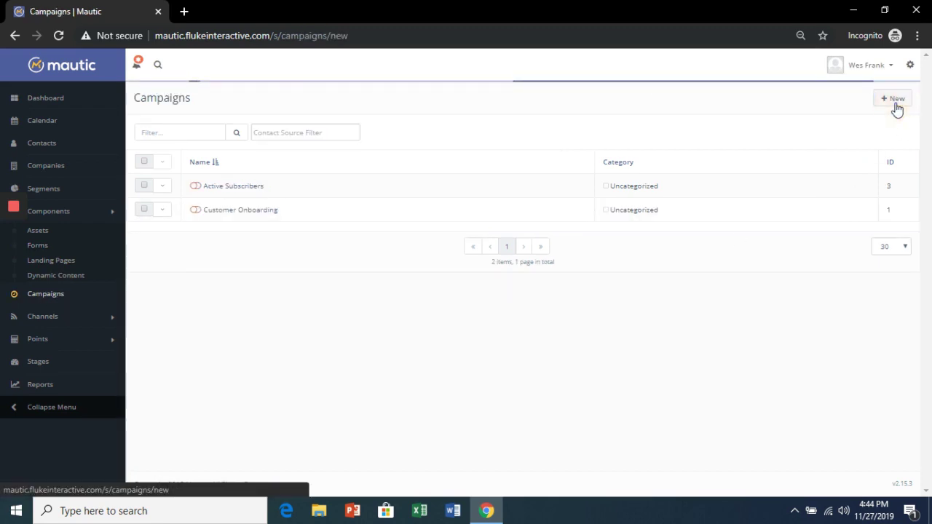
click(263, 143)
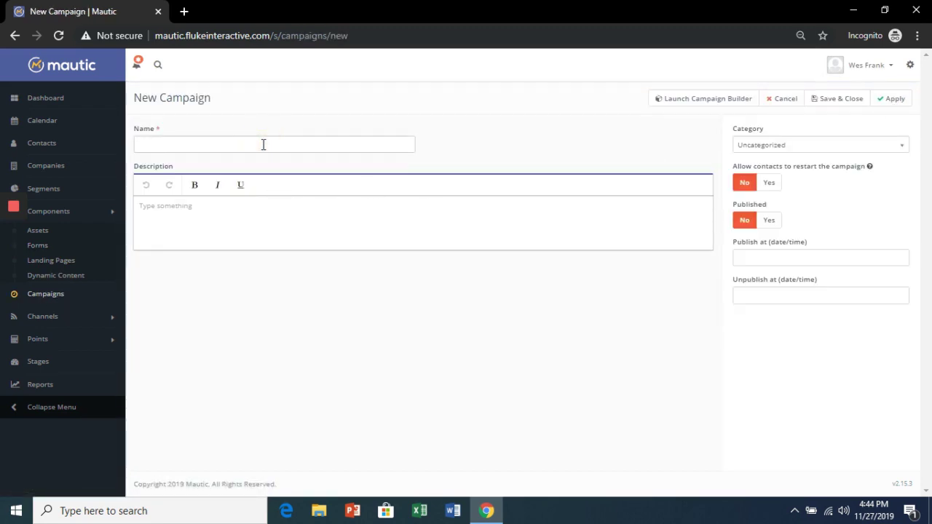
text(Newsletter)
Step: In the campaign builder, use the Newsletter Sign Up form as the contact source
click(692, 99)
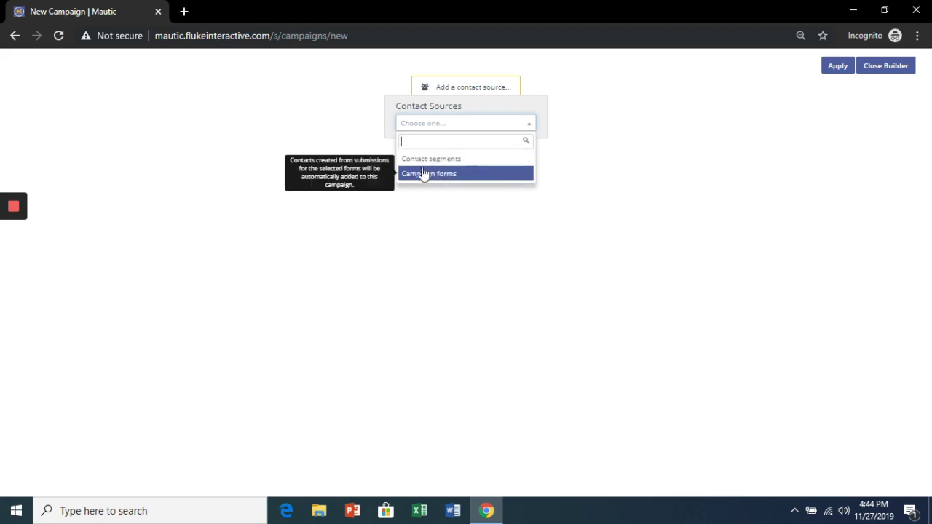
click(486, 175)
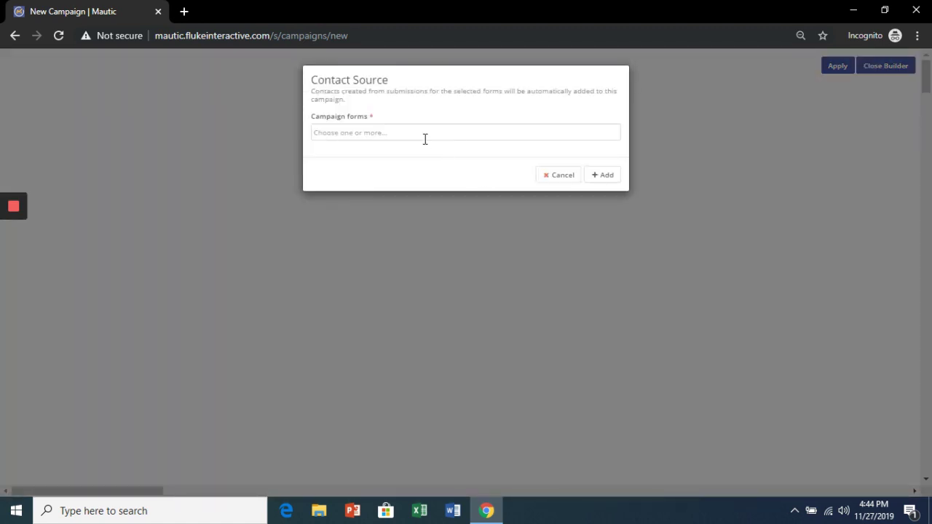
click(426, 136)
click(400, 156)
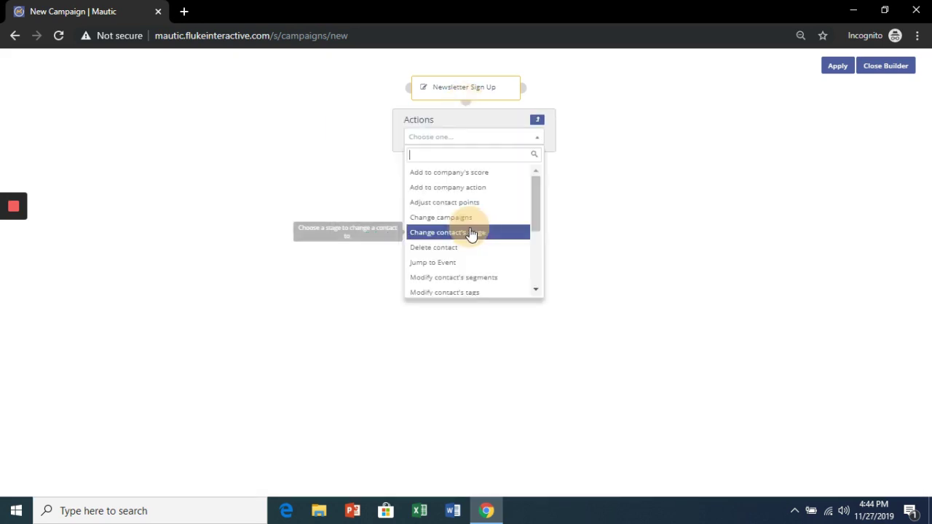
Step: Add a Send email action sending the Welcome! marketing email below the form
scroll(467, 237, down, 3)
click(459, 228)
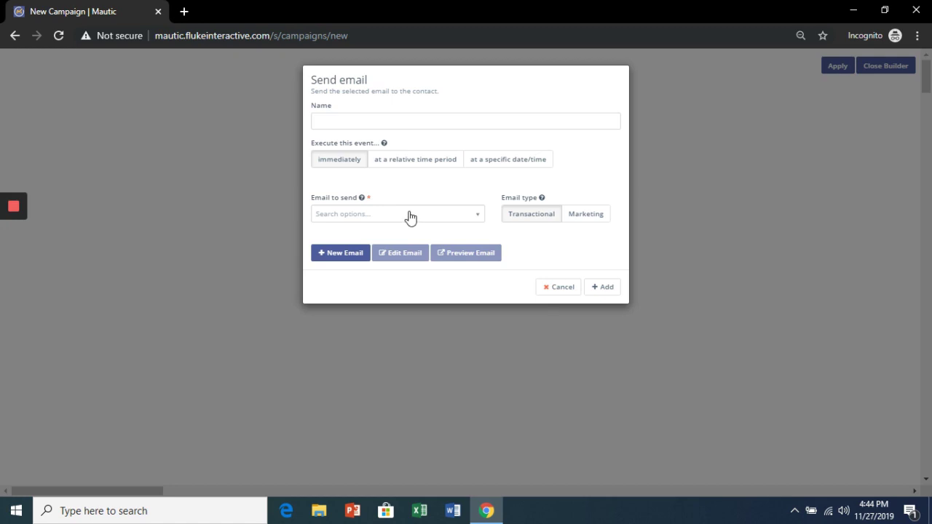
click(407, 214)
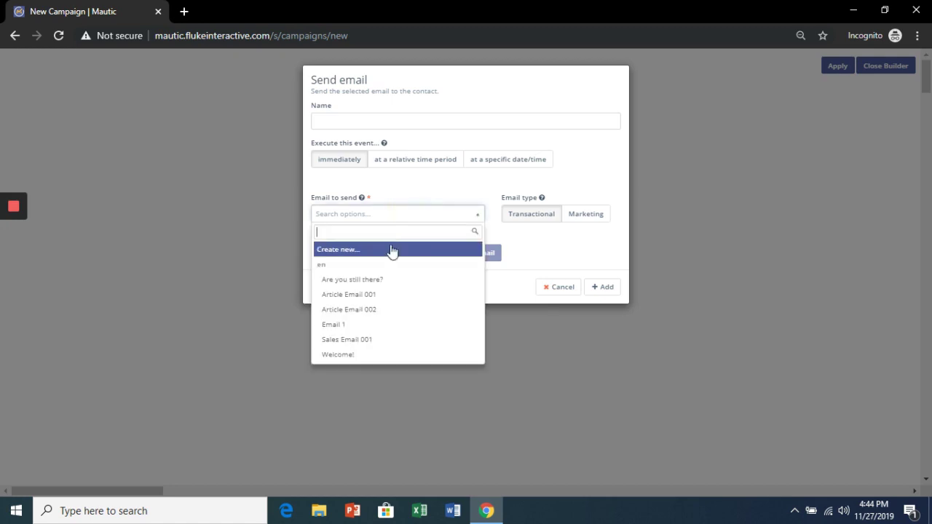
click(353, 357)
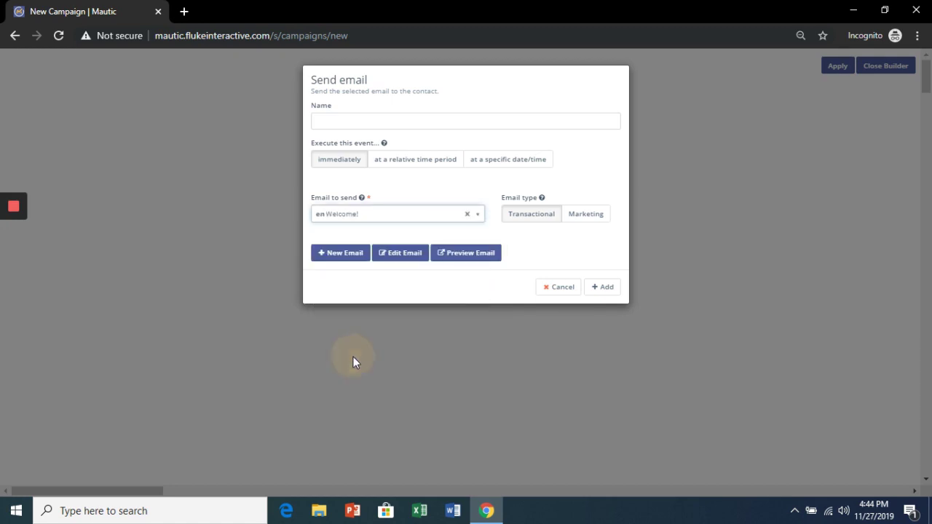
click(580, 219)
click(605, 364)
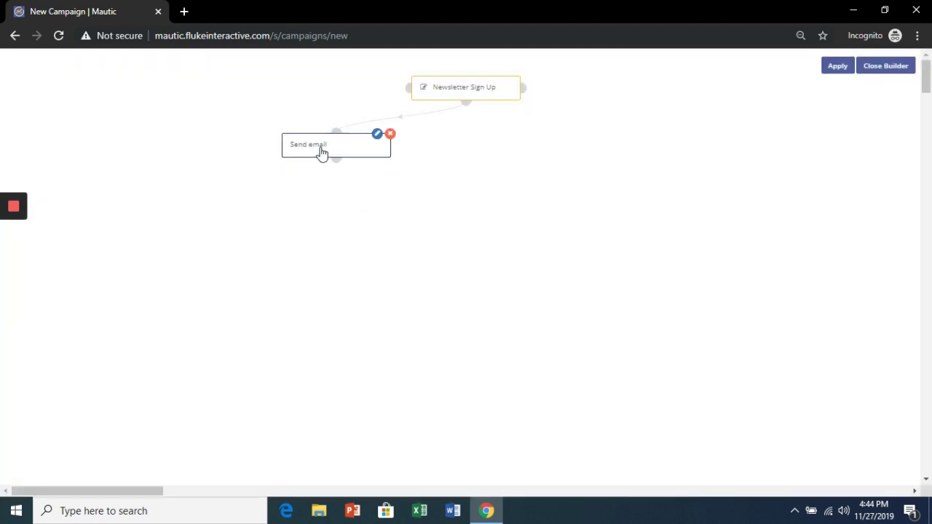
drag(323, 154, 465, 180)
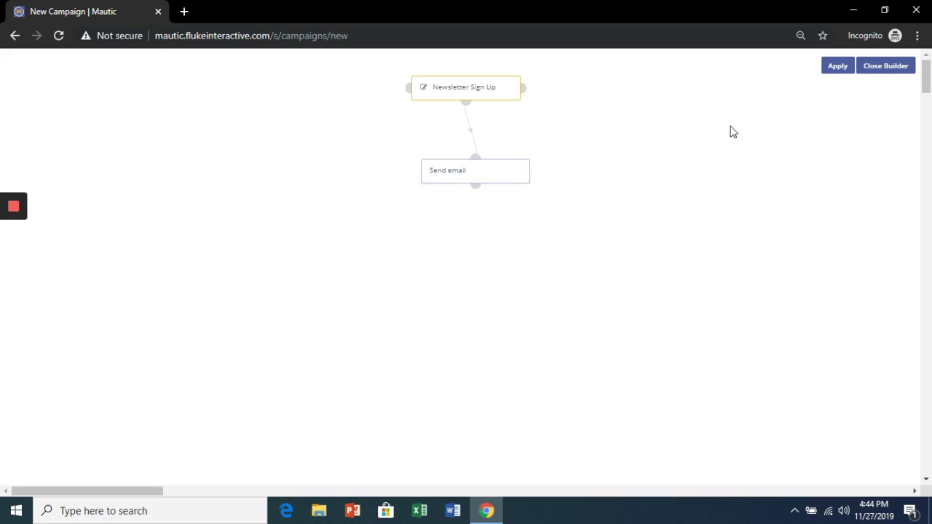
Step: Apply the builder changes and save and close the Newsletter campaign
click(833, 67)
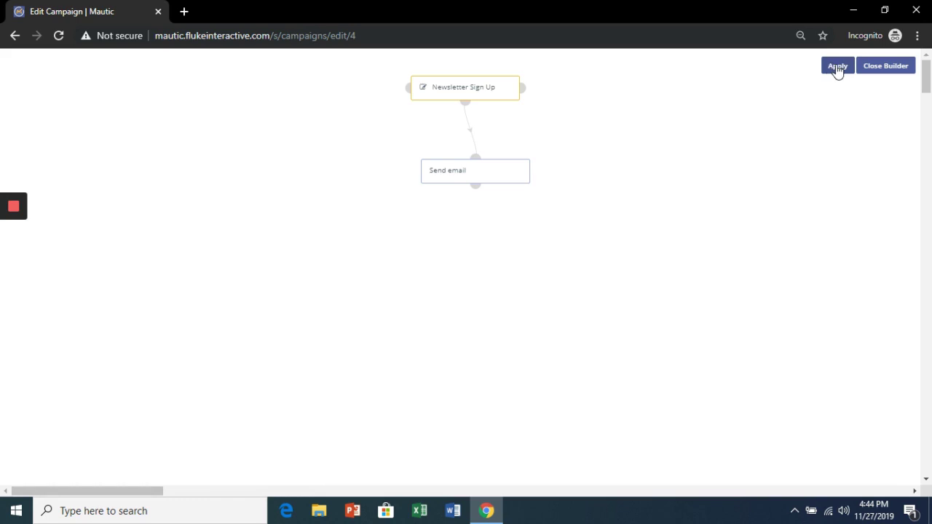
click(886, 66)
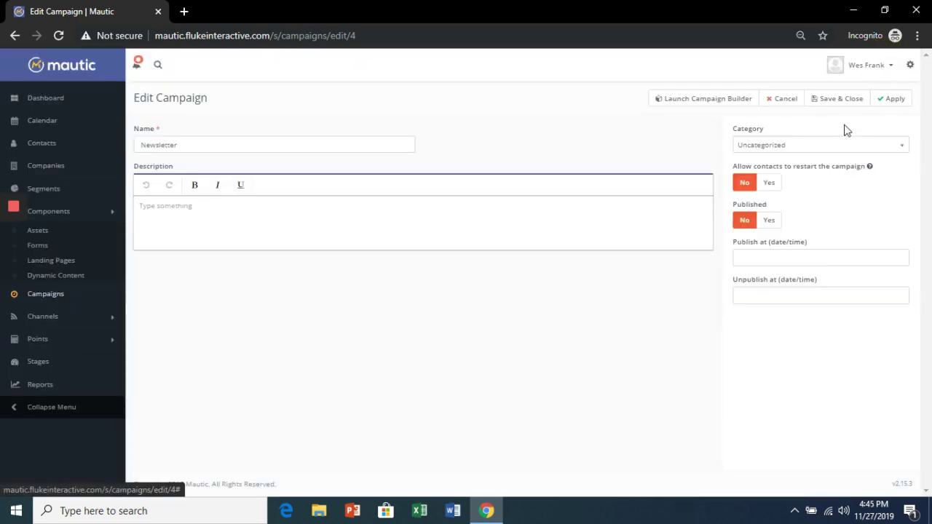
click(829, 102)
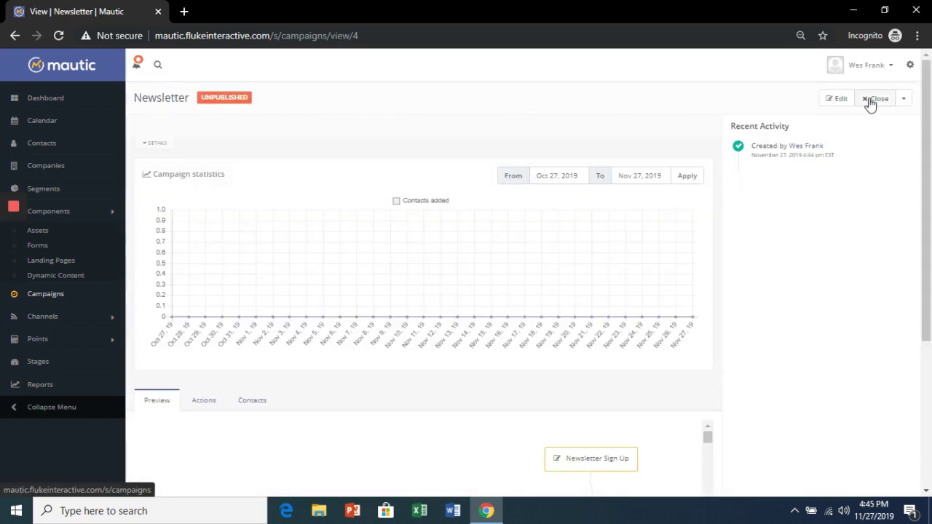
Step: Open the Customer Onboarding campaign for editing and launch its campaign builder
click(44, 297)
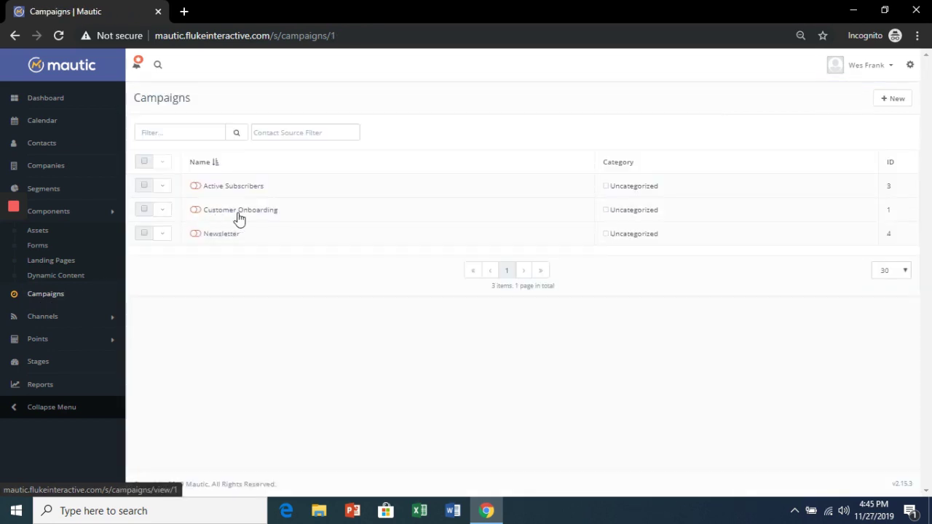
click(238, 214)
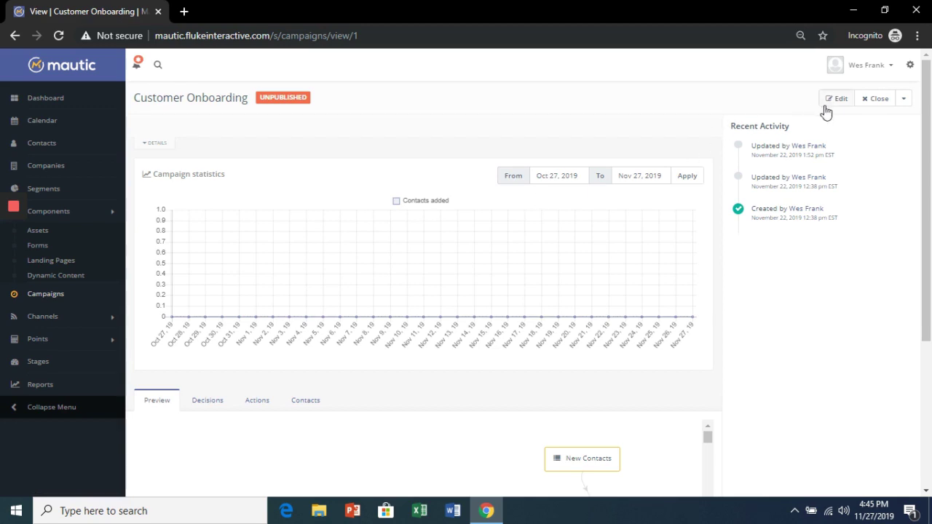
click(831, 106)
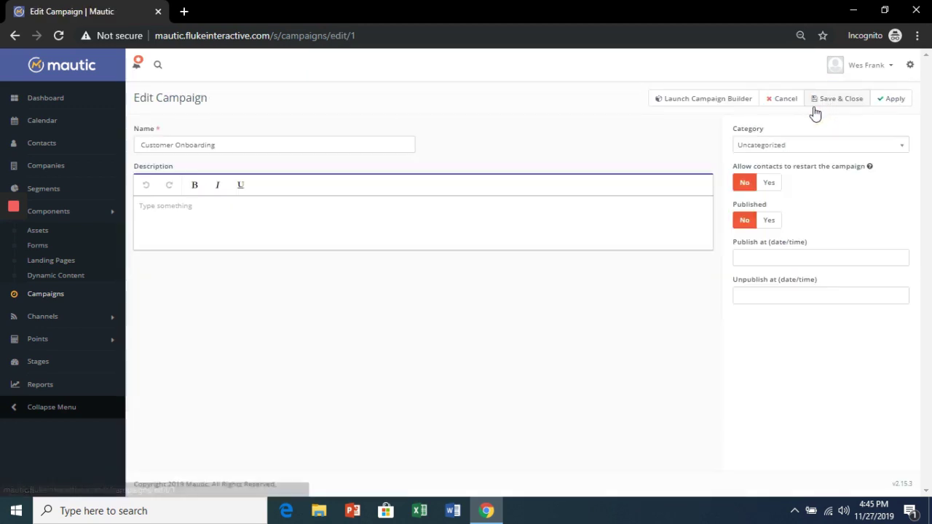
click(695, 104)
Step: Add the Newsletter Sign Up campaign form as another contact source
mouse_move(470, 94)
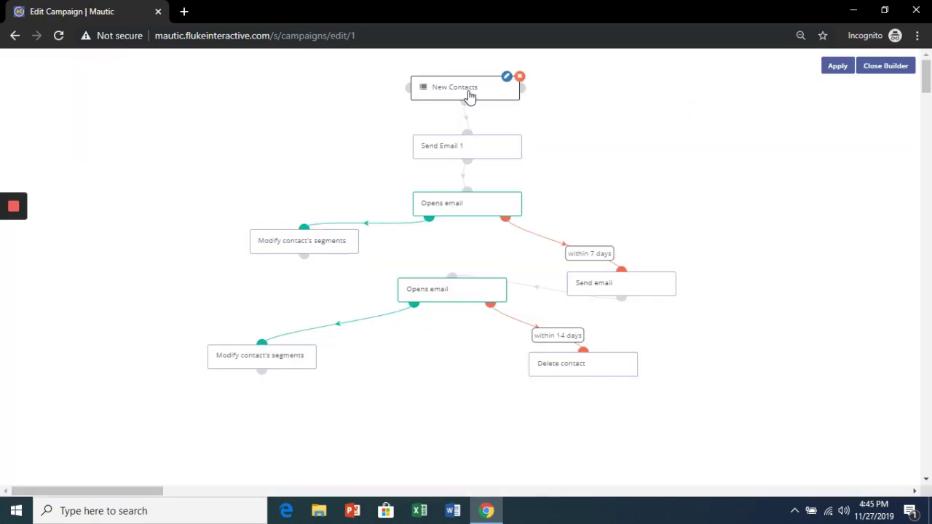
click(410, 89)
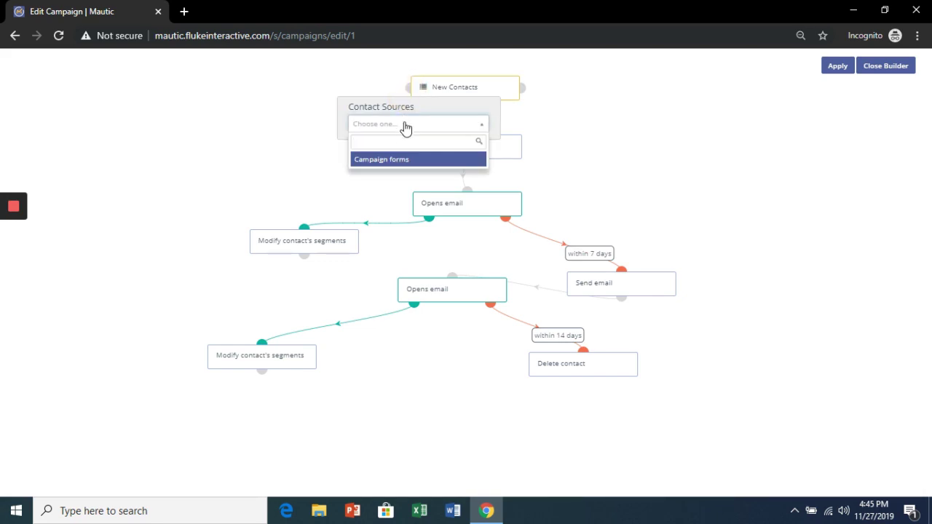
click(400, 161)
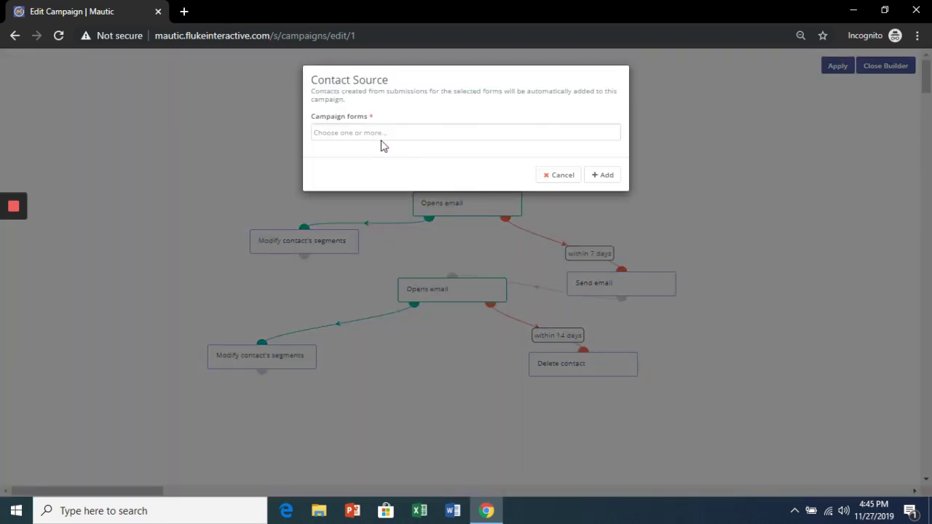
click(381, 141)
click(379, 150)
click(596, 177)
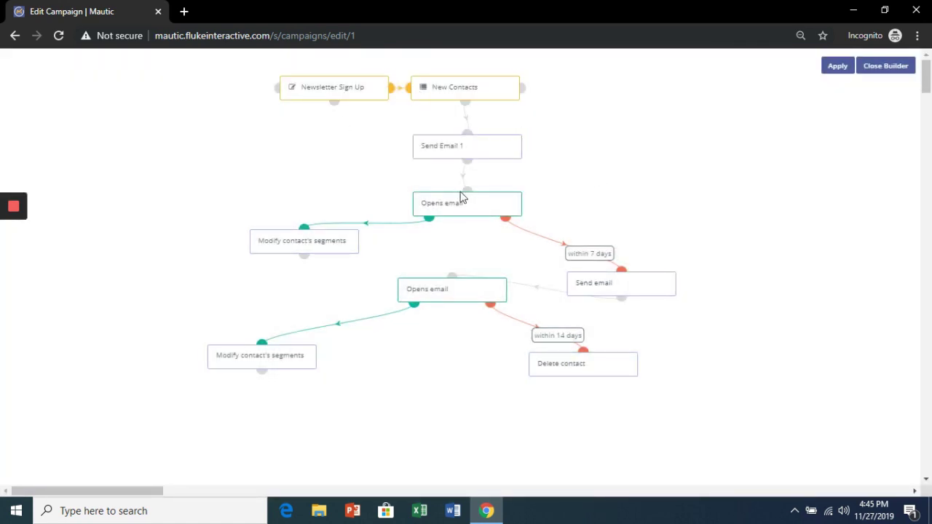
Step: Apply the changes, save Customer Onboarding, and open the Newsletter Sign Up form
click(829, 69)
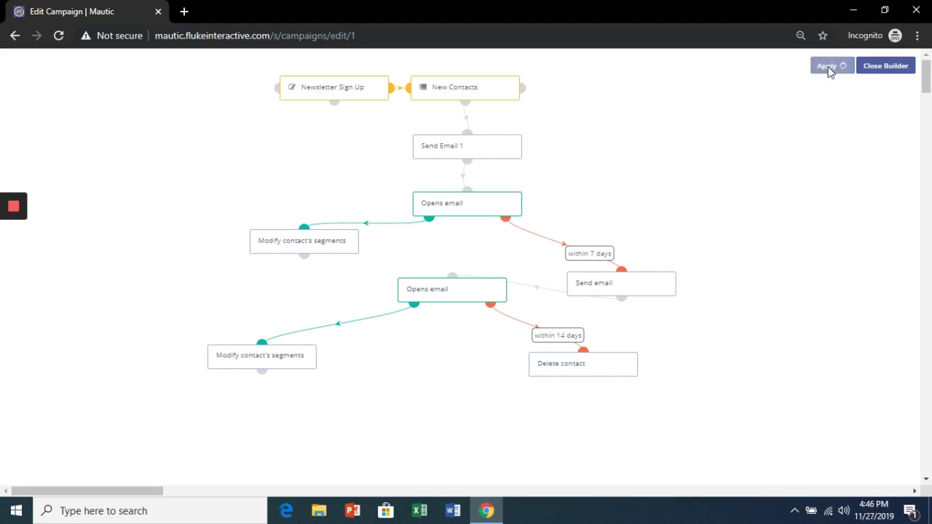
click(884, 67)
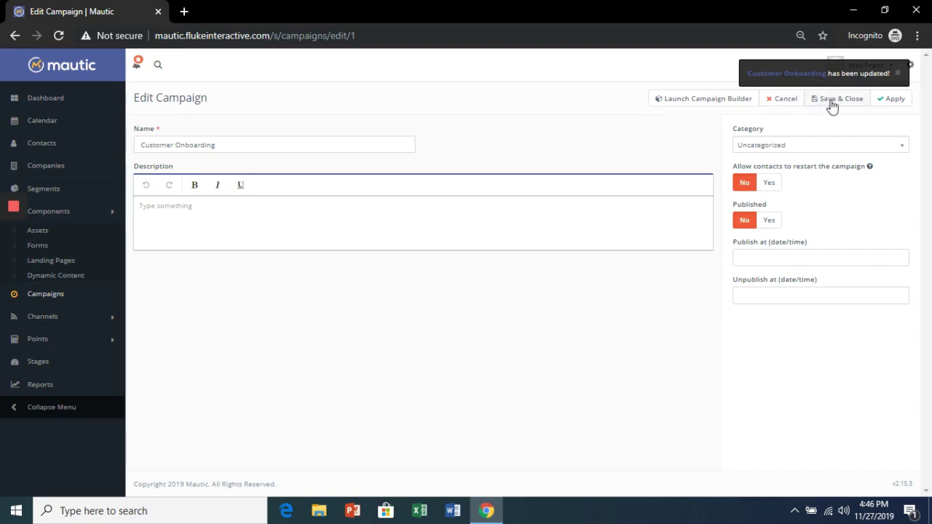
click(833, 102)
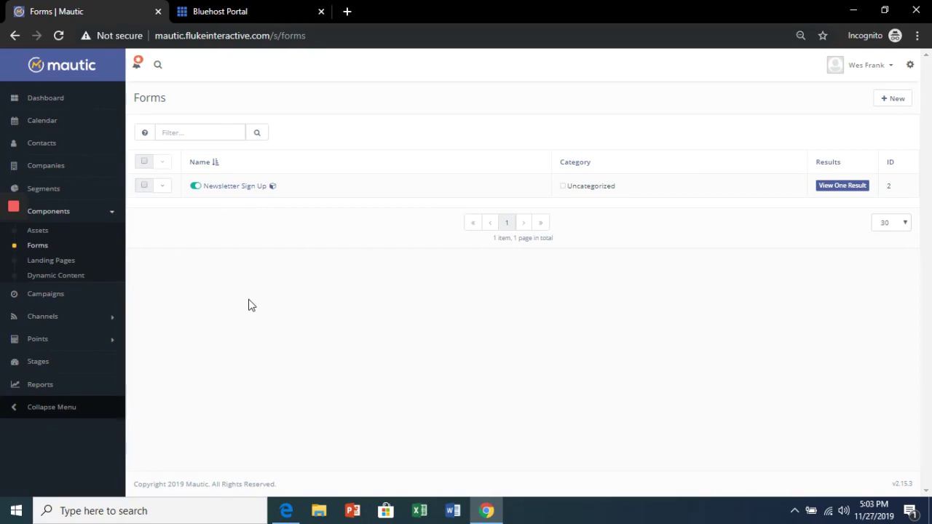
click(243, 189)
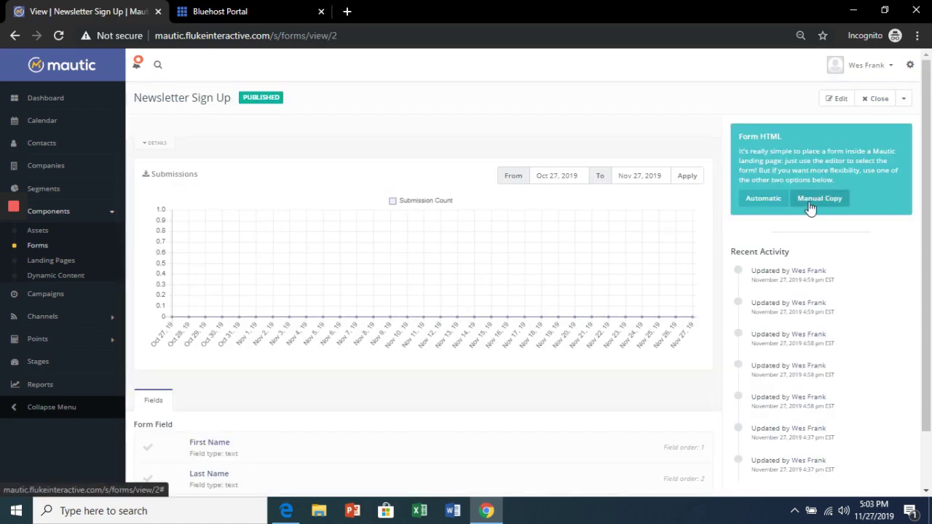
Step: Select the form's manual-copy HTML code and switch to the Bluehost Portal WordPress tab
click(810, 206)
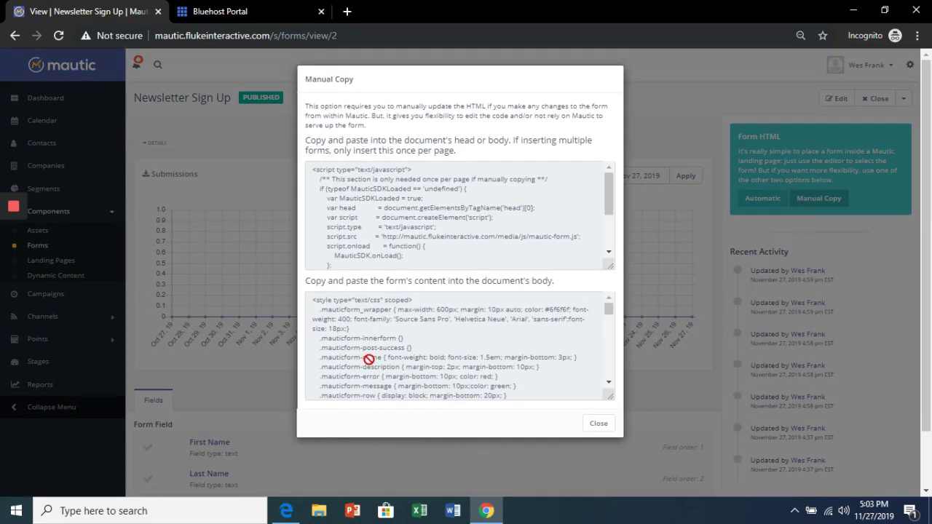
click(369, 359)
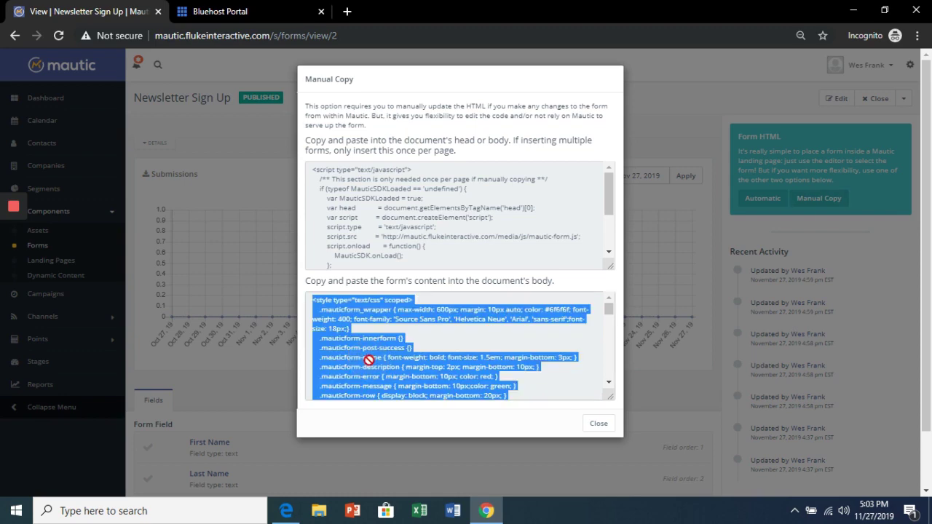
click(255, 11)
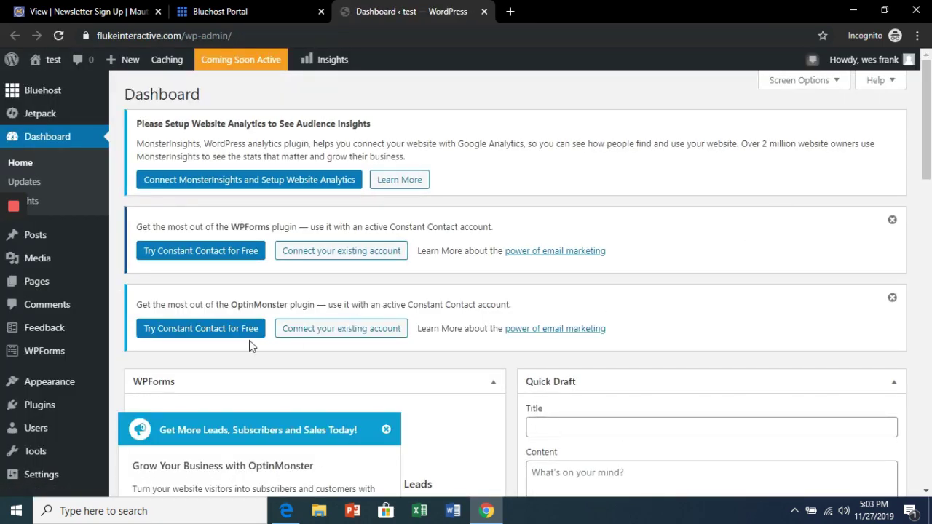
Step: Start a new WordPress page titled 'Newsletter Sign Up Form'
mouse_move(83, 287)
click(154, 306)
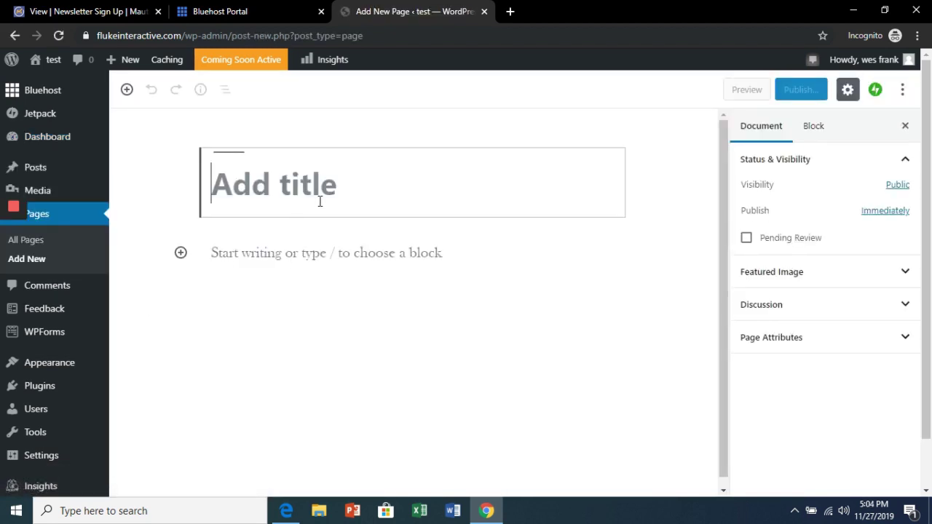
text(Newslette)
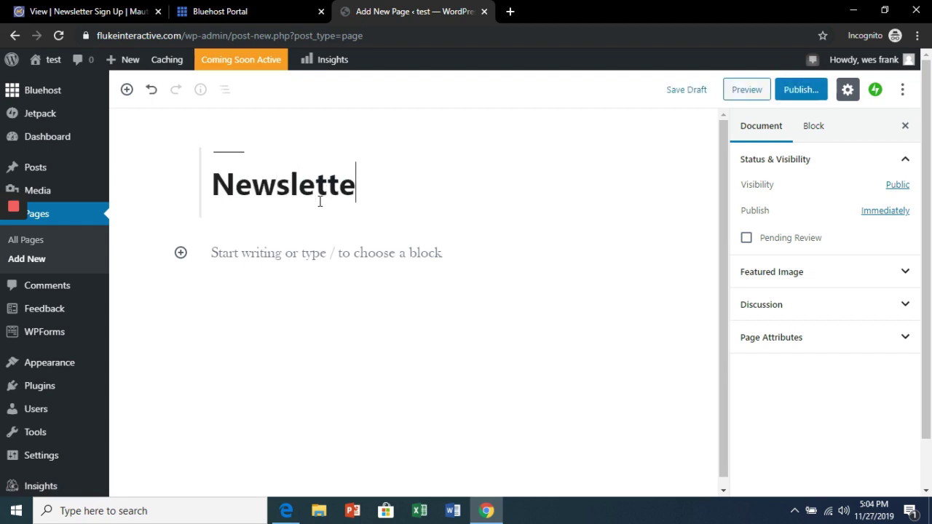
text(r Sign Up )
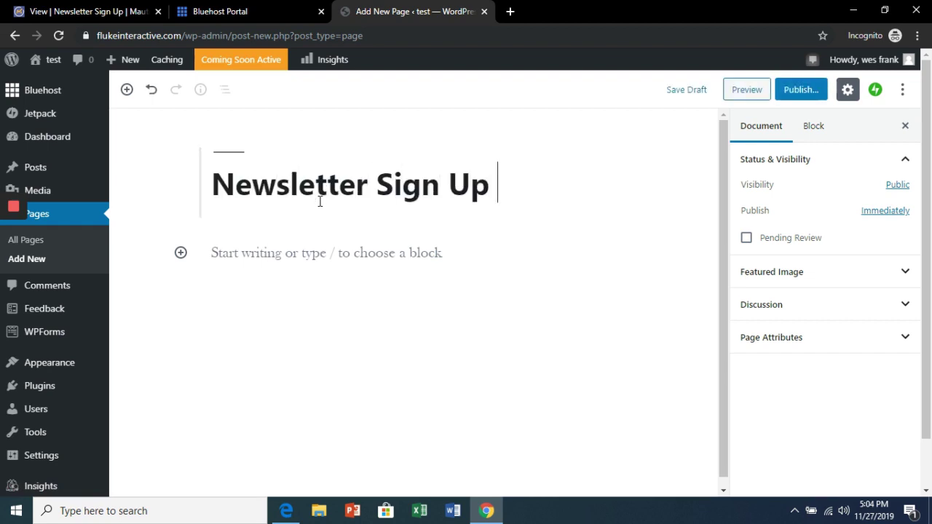
text(Form)
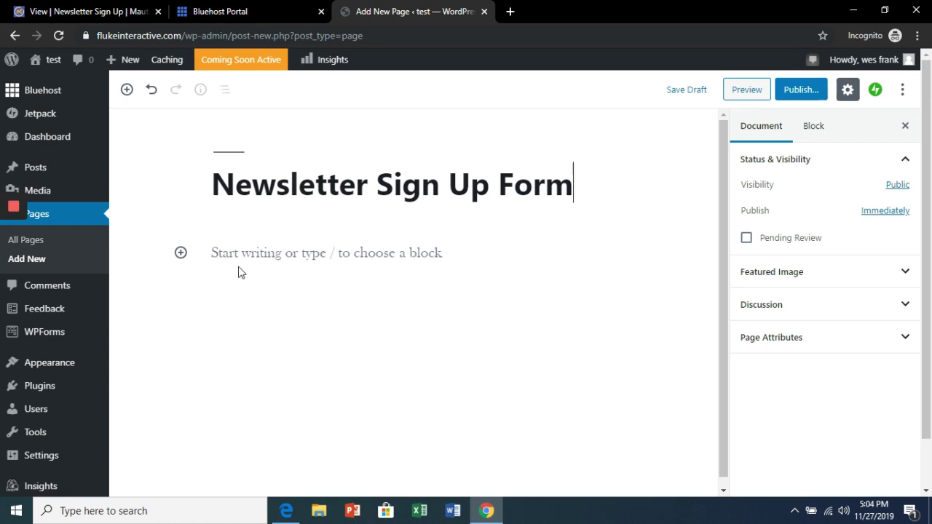
Step: Insert a Custom HTML block and paste the Mautic form code into it
click(180, 253)
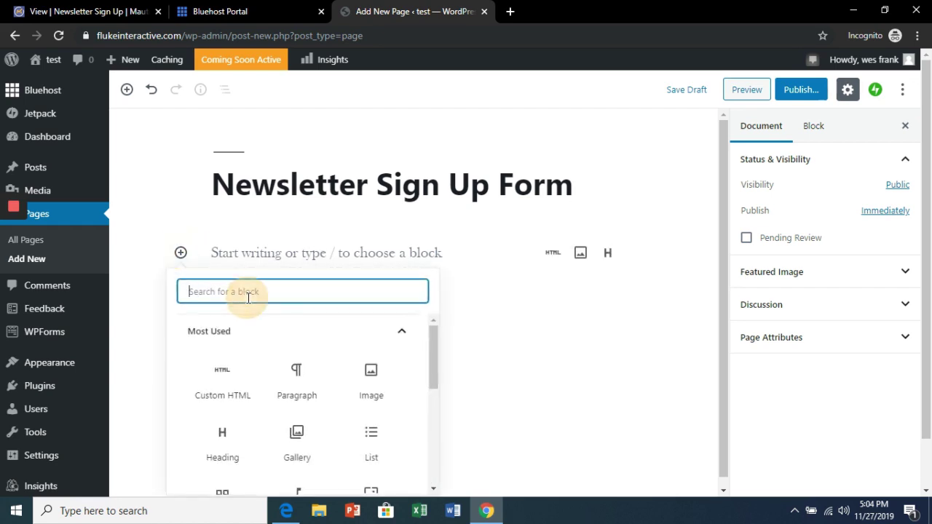
text(html)
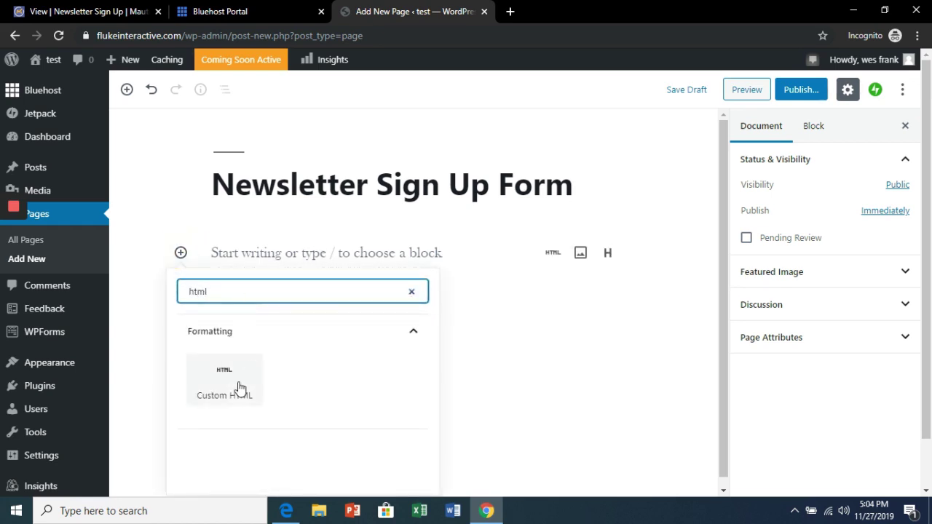
click(234, 382)
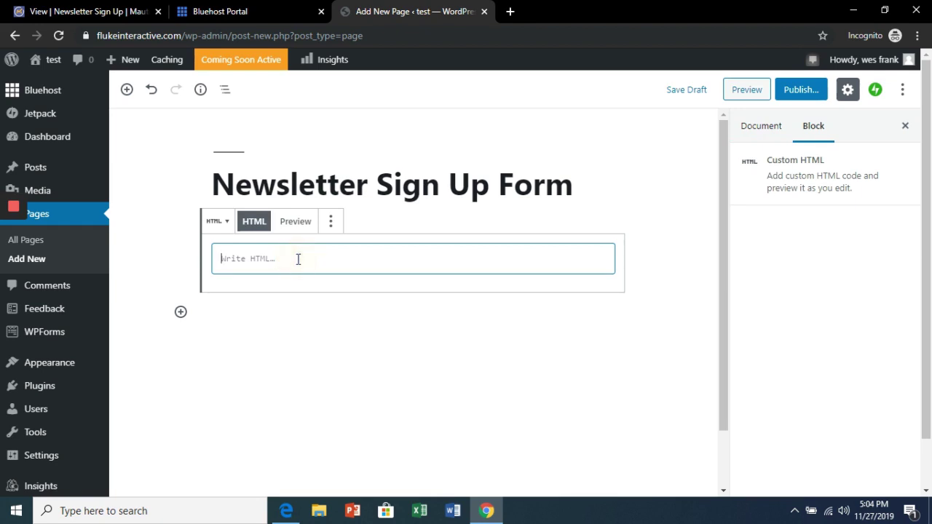
key(ctrl+v)
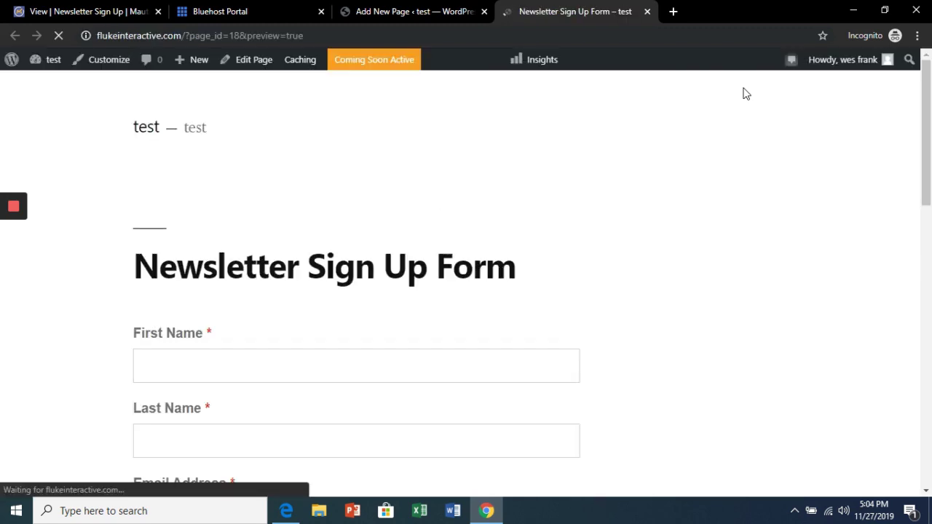
Step: Submit a test sign-up with a first name, last name and email on the WordPress preview page
drag(924, 106, 922, 142)
click(261, 238)
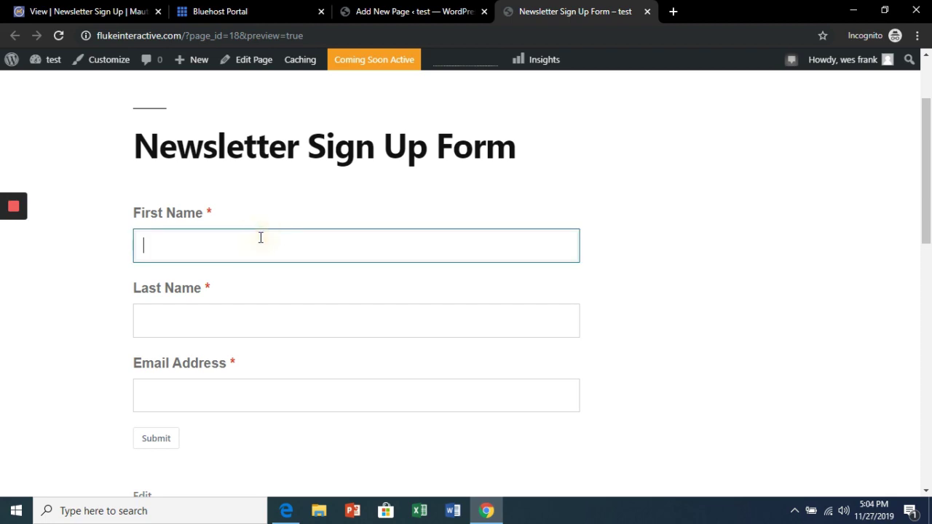
key(Tab)
text(Frank)
key(Tab)
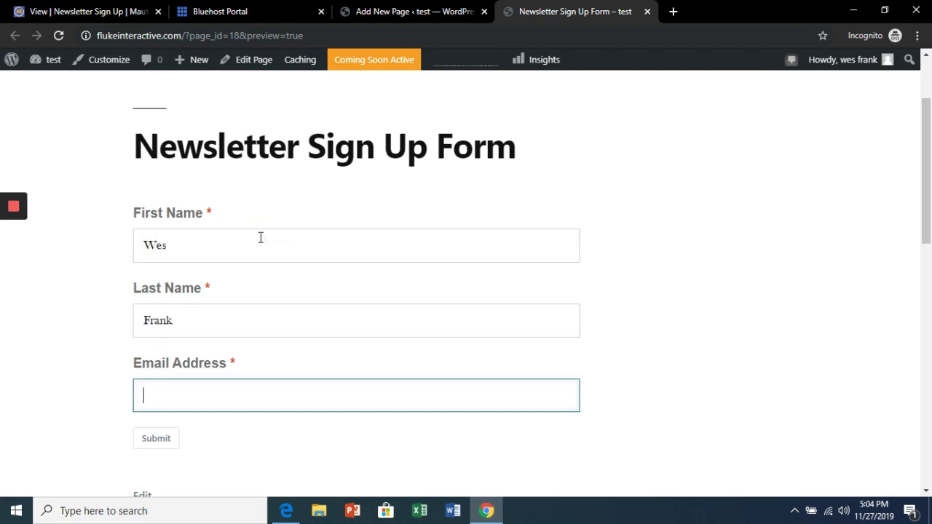
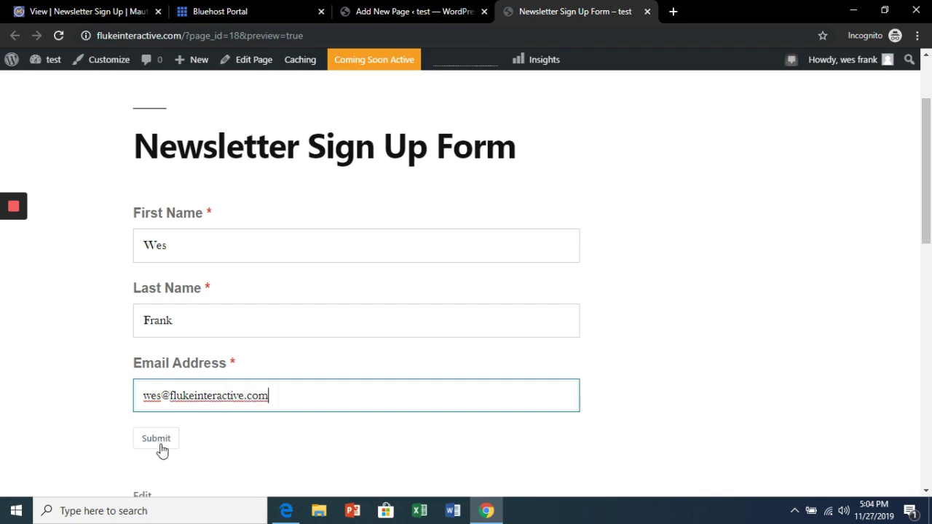
click(157, 440)
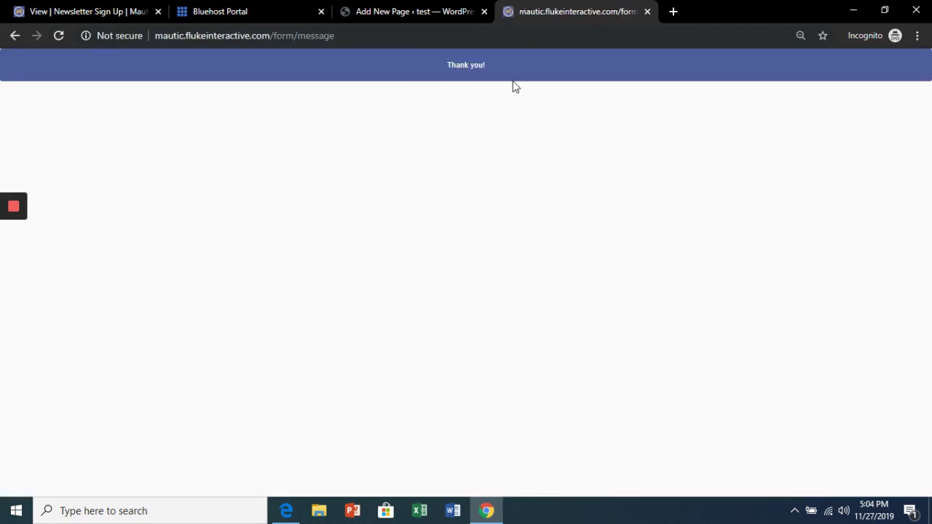
click(104, 9)
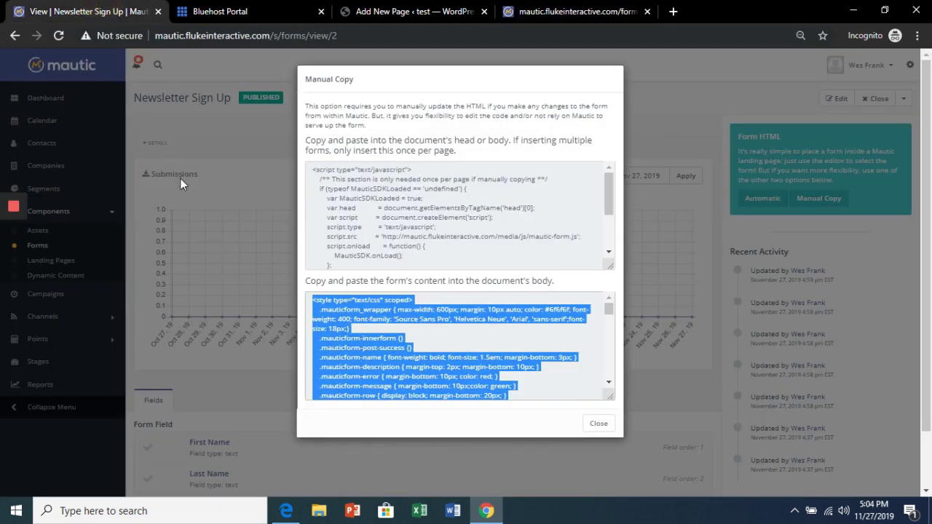
Step: Close the form's embed-code window and open the Assets list under Components
click(180, 178)
click(51, 145)
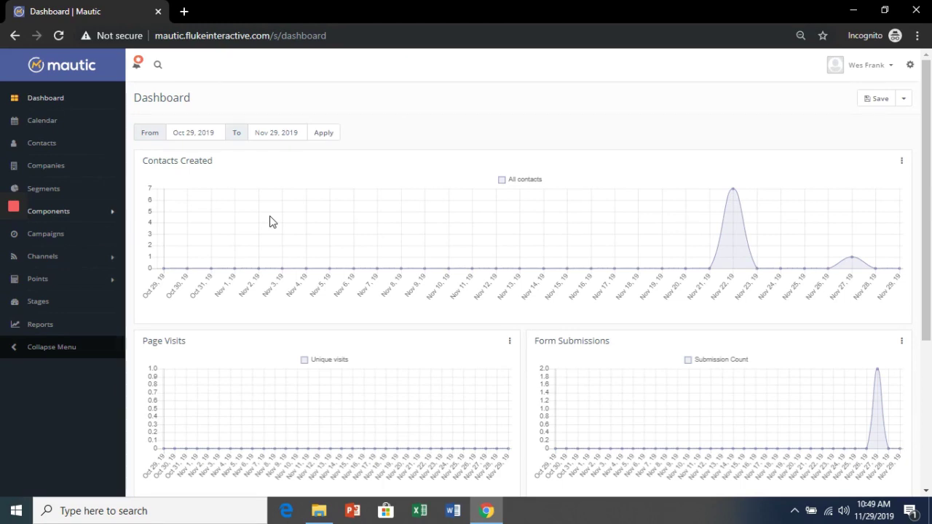
click(111, 216)
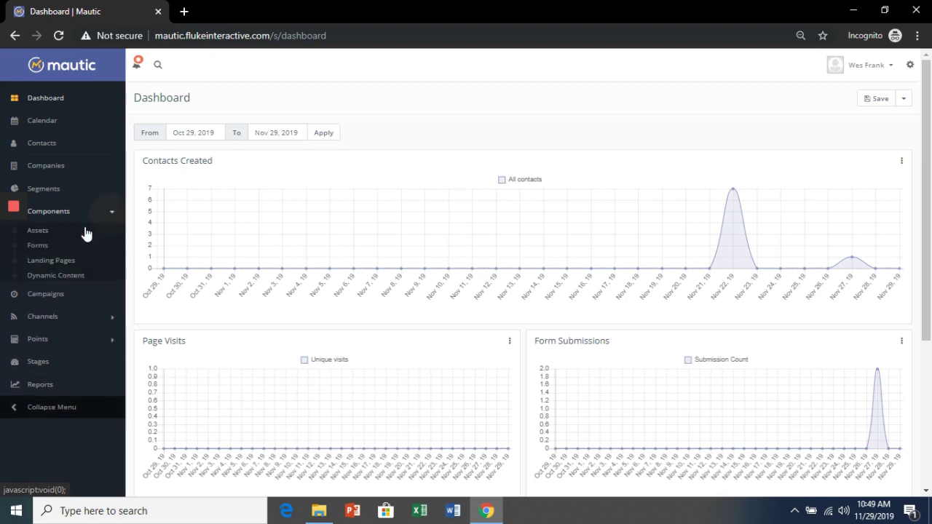
click(40, 237)
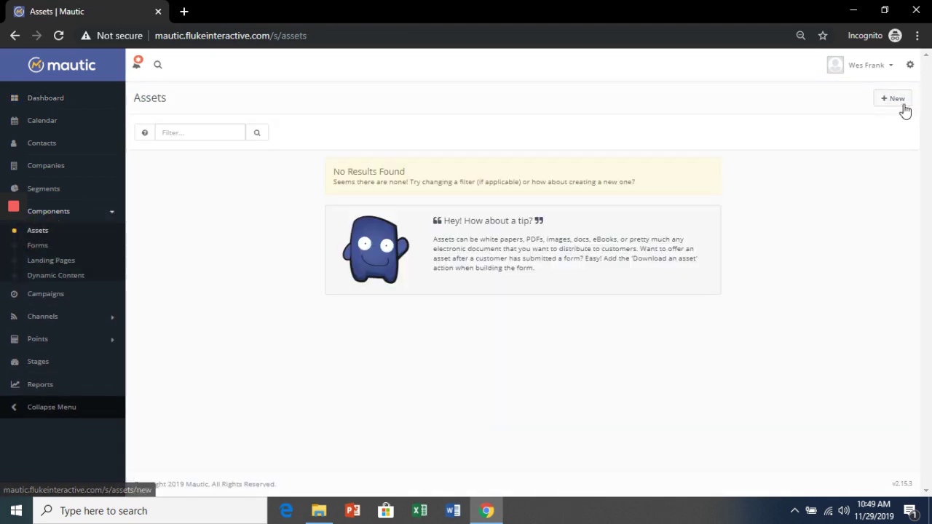
Step: Start a new asset by uploading the 101 Marketing Tips For Beginners eBook .docx file
click(901, 107)
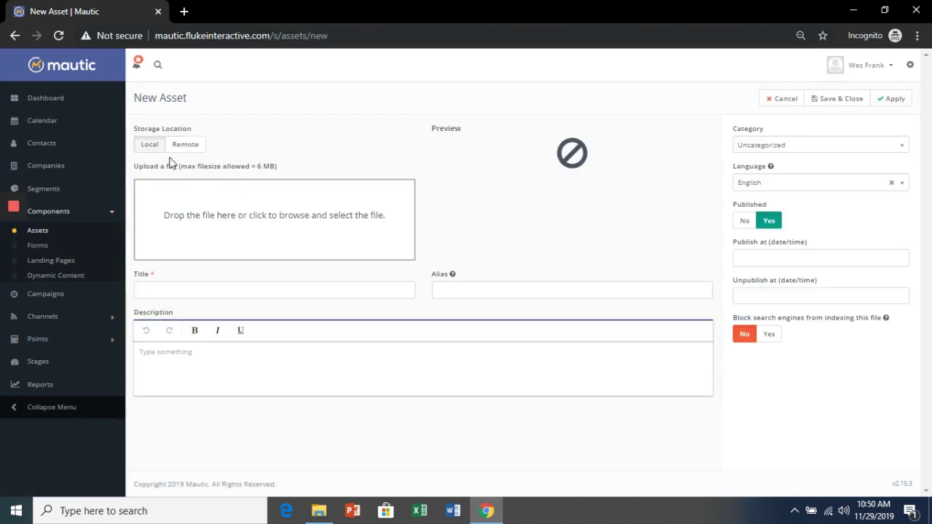
click(185, 145)
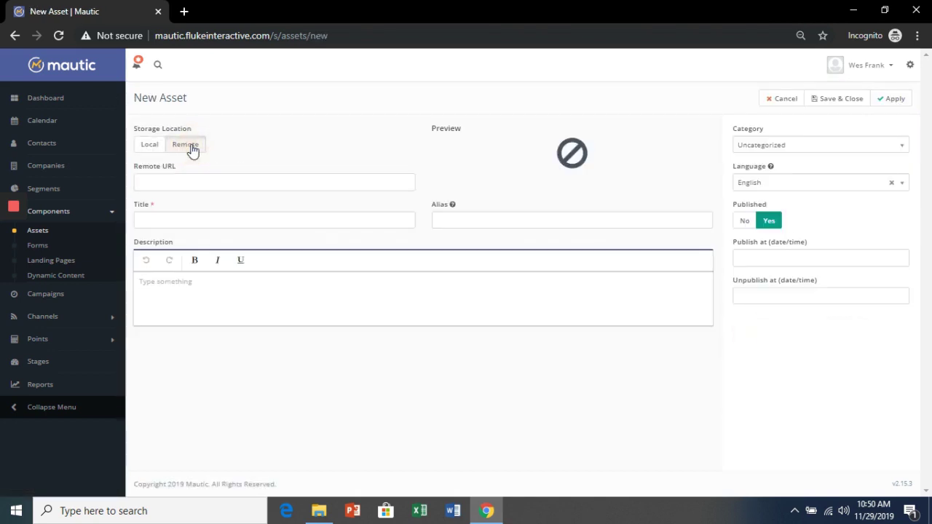
click(150, 146)
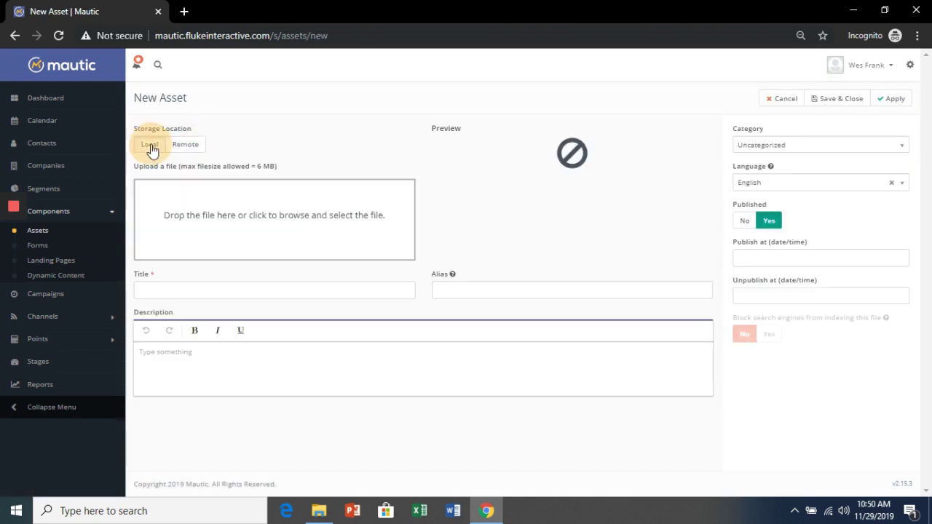
click(319, 510)
drag(285, 477, 284, 230)
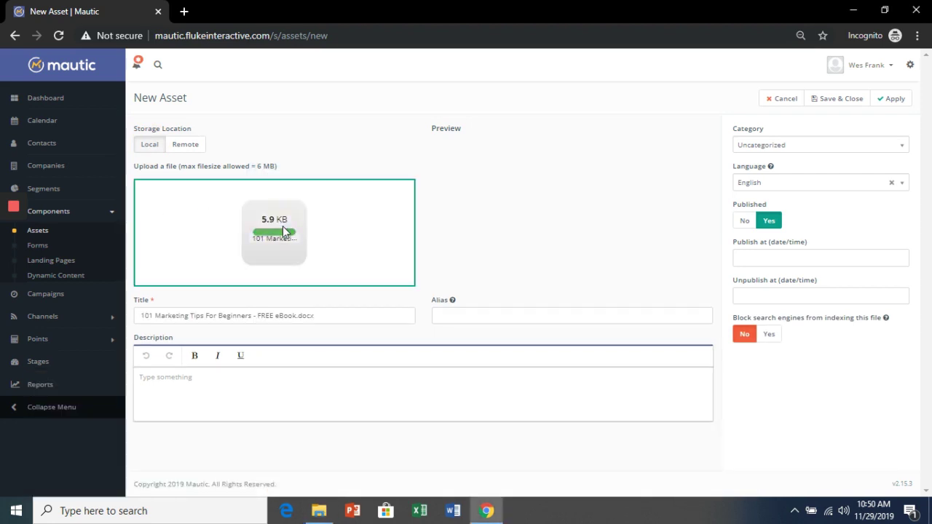
Step: Set the asset alias to 101-marketing-tips and save the asset
click(489, 316)
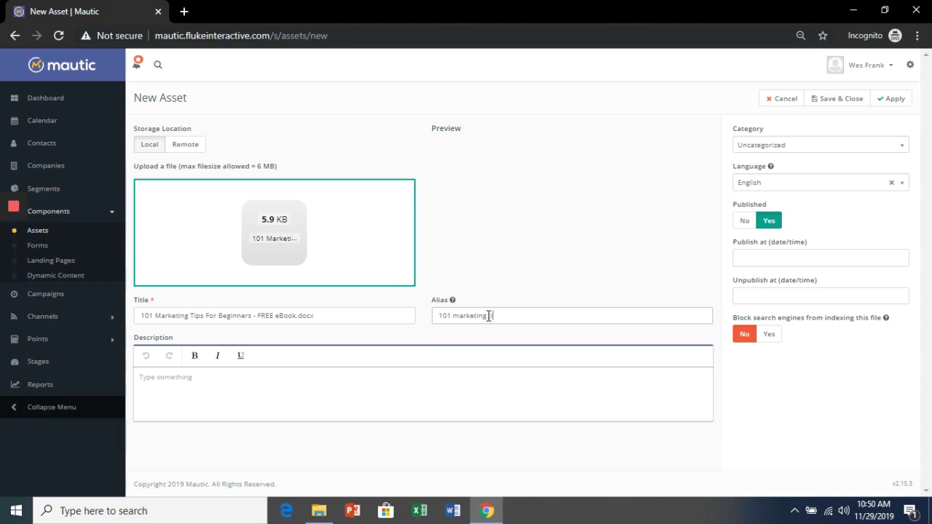
click(895, 99)
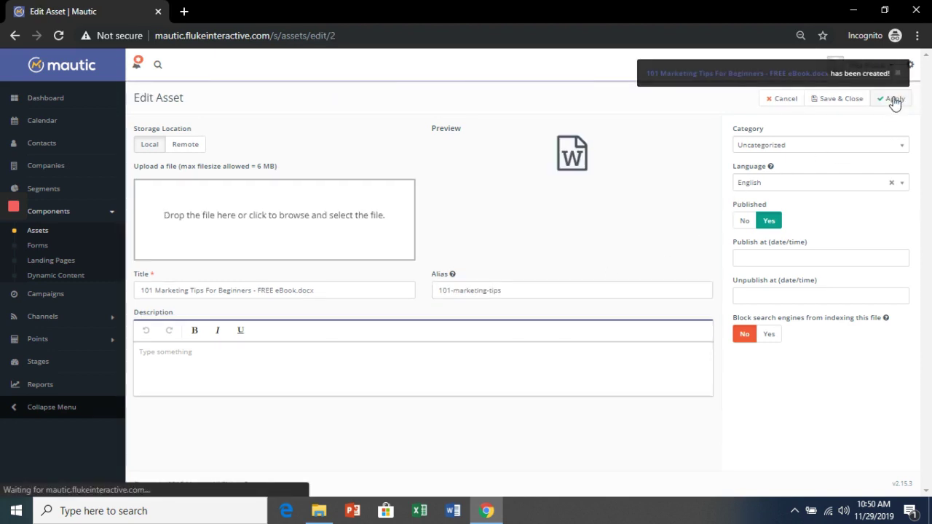
click(837, 99)
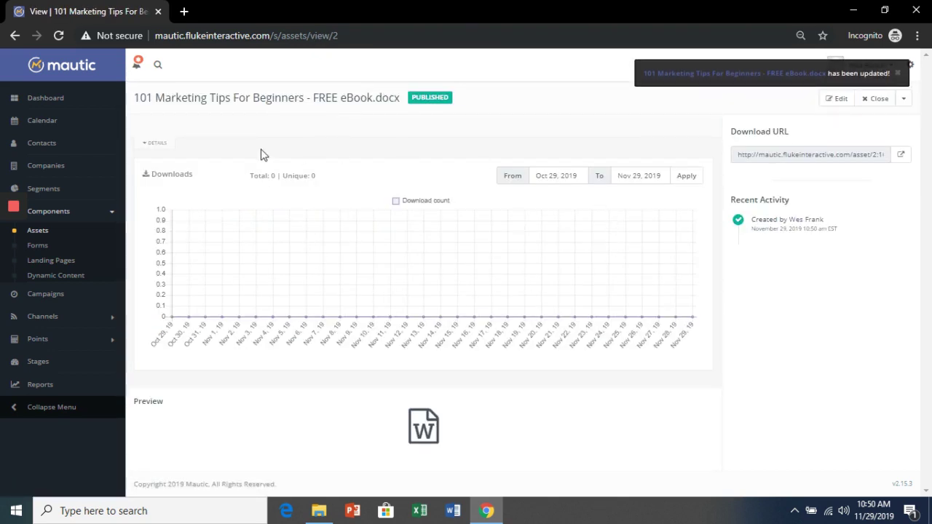
click(40, 245)
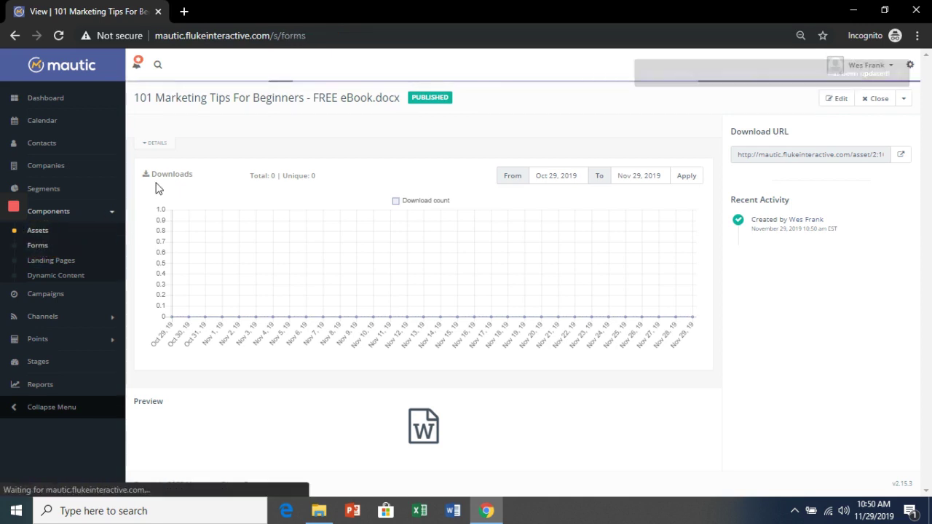
Step: Add a 'Download an asset' action named 101 Marketing Tips eBook to Newsletter Sign Up, then save
click(235, 193)
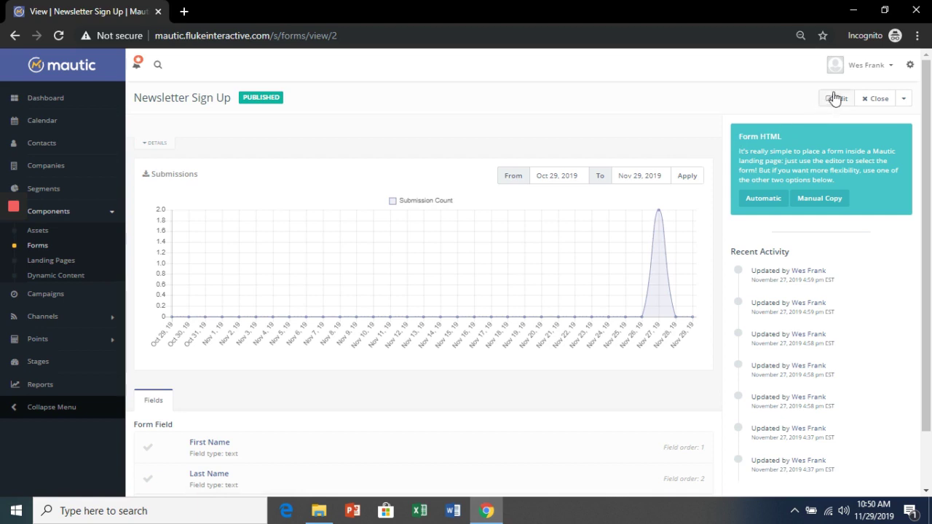
click(835, 99)
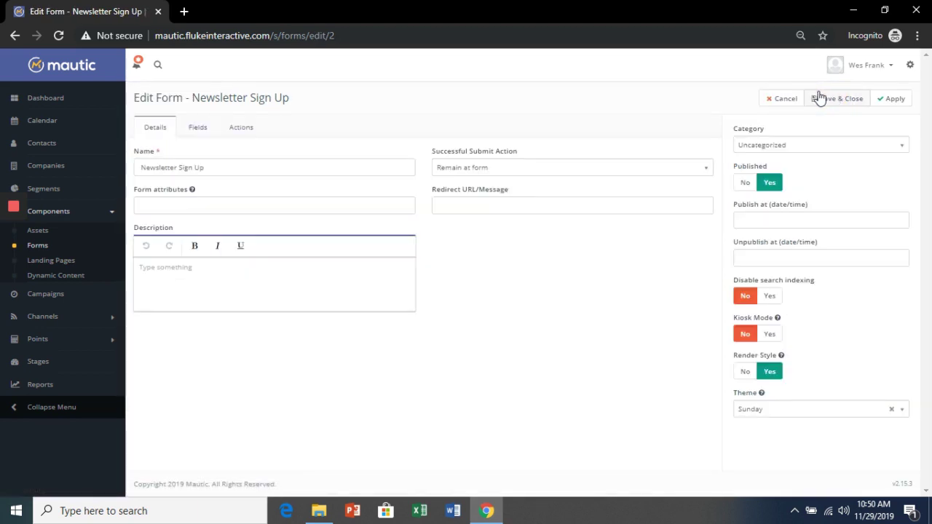
click(241, 128)
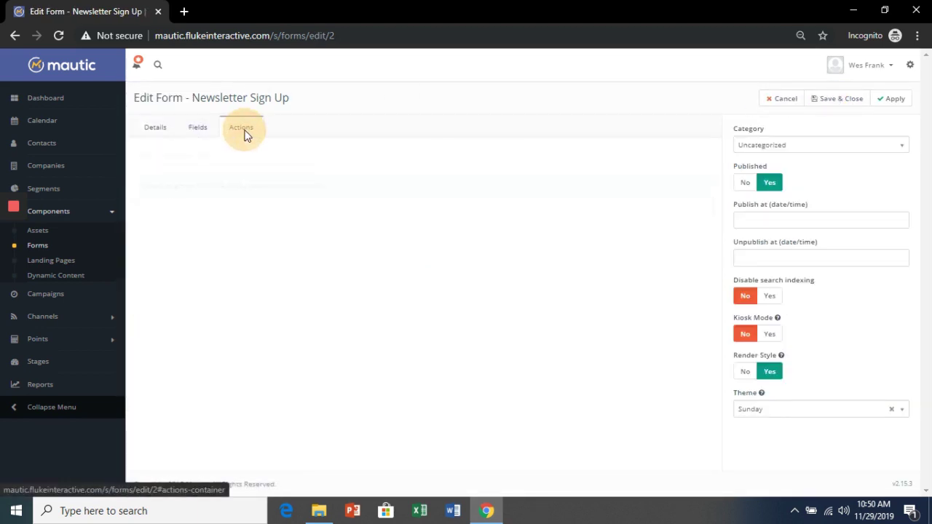
click(237, 156)
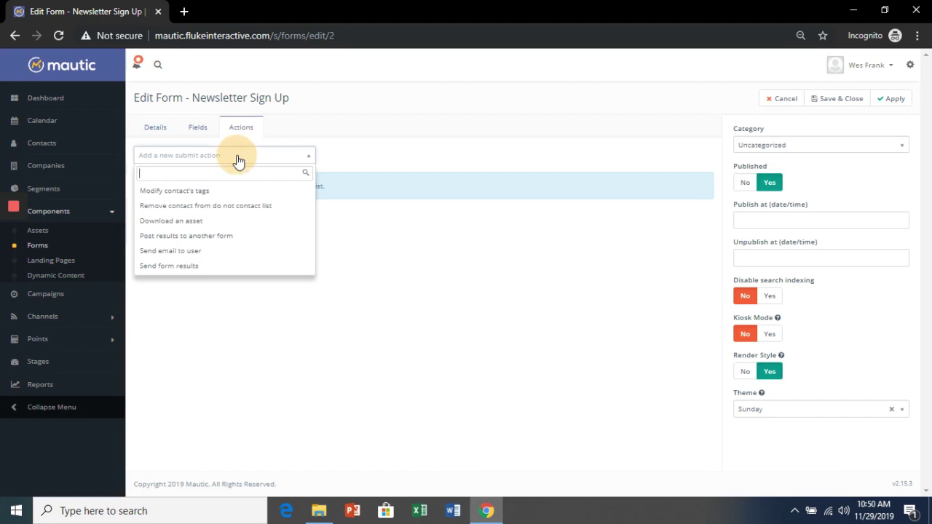
click(201, 224)
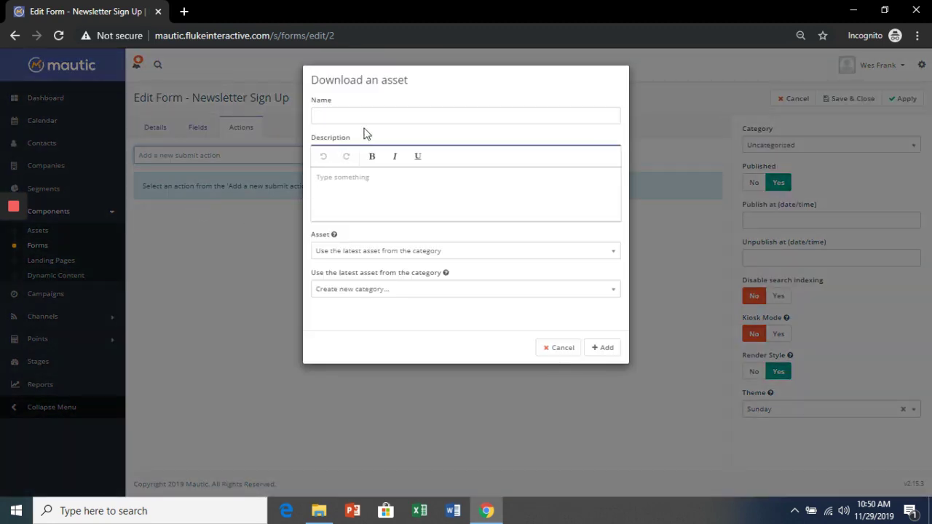
click(371, 118)
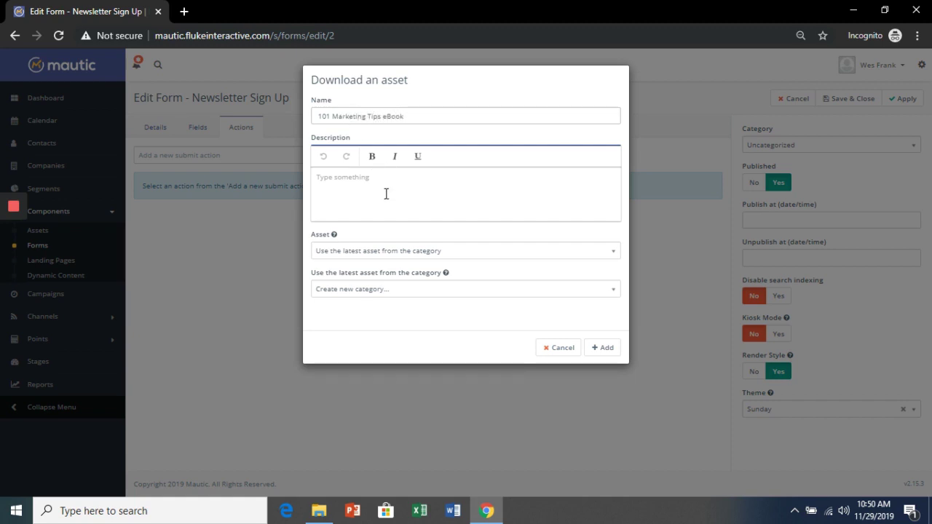
click(391, 251)
click(381, 318)
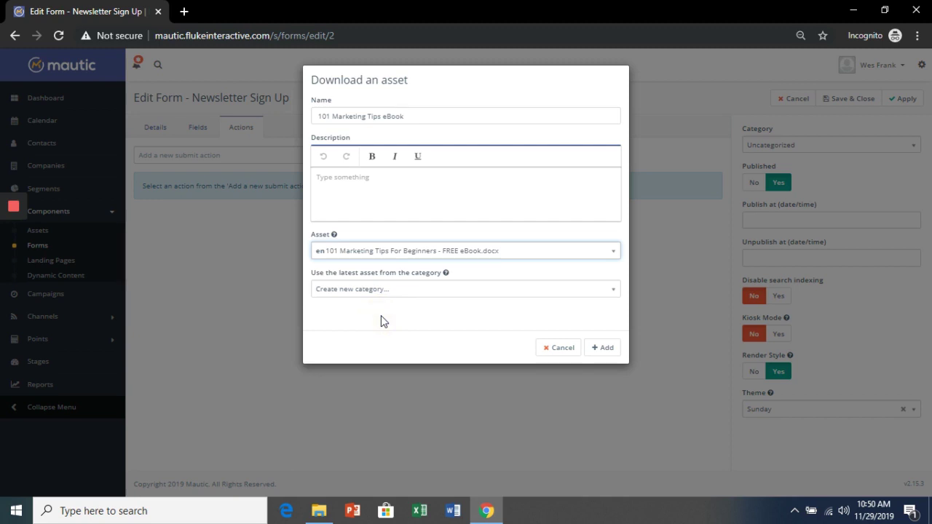
click(610, 348)
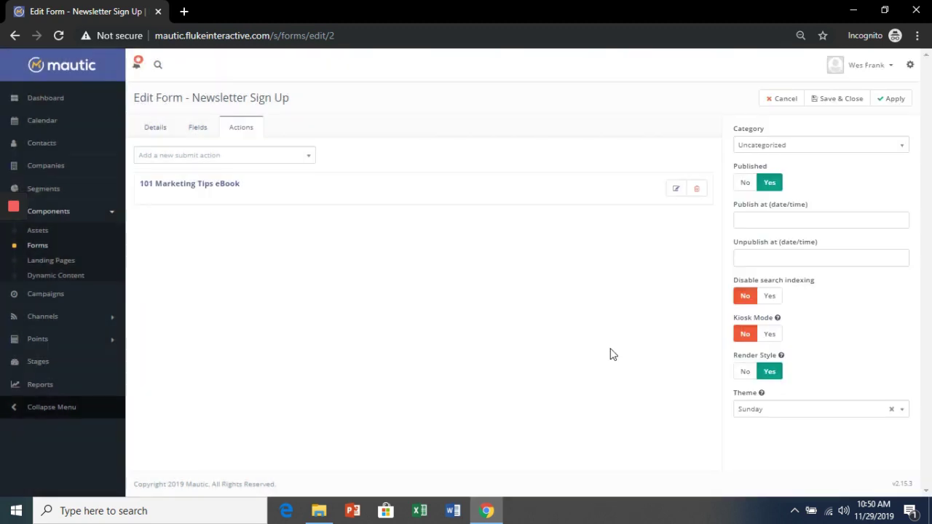
click(892, 100)
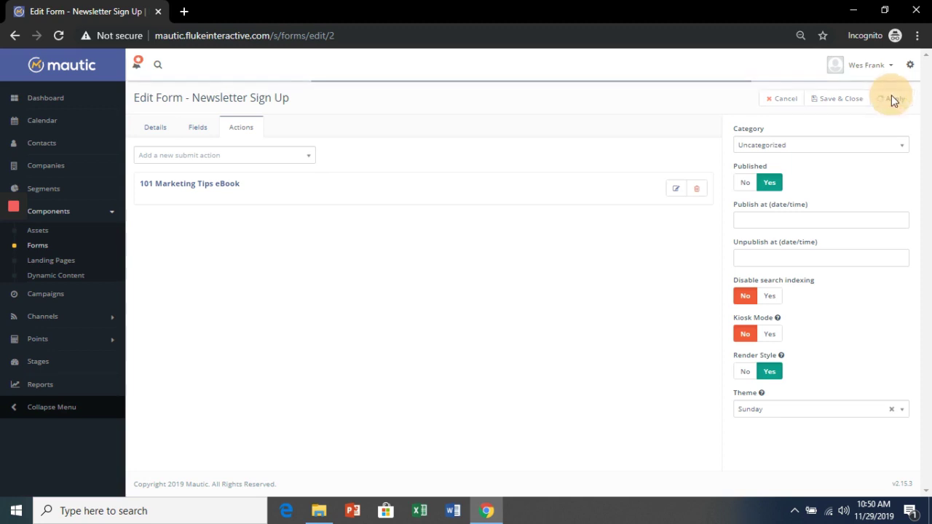
click(847, 100)
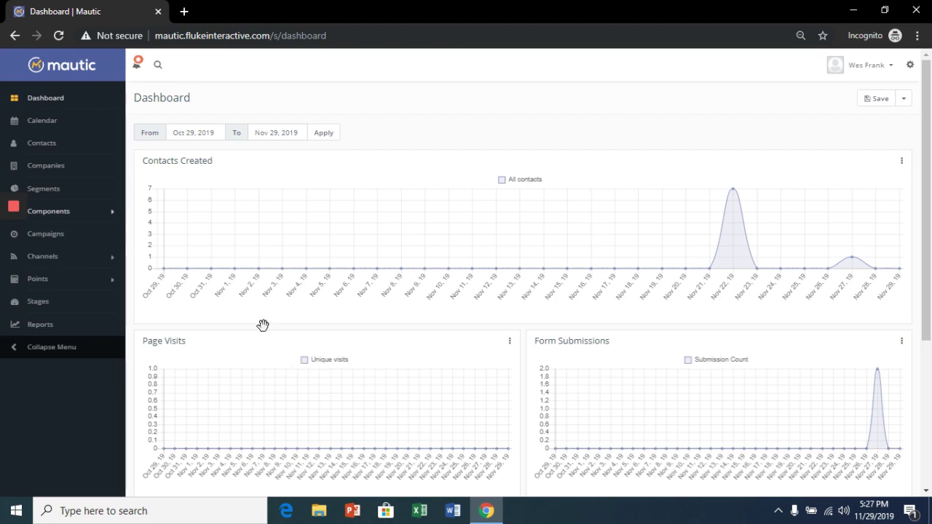
Step: Add a Boolean custom contact field labelled Relationship Interest and save it
click(909, 66)
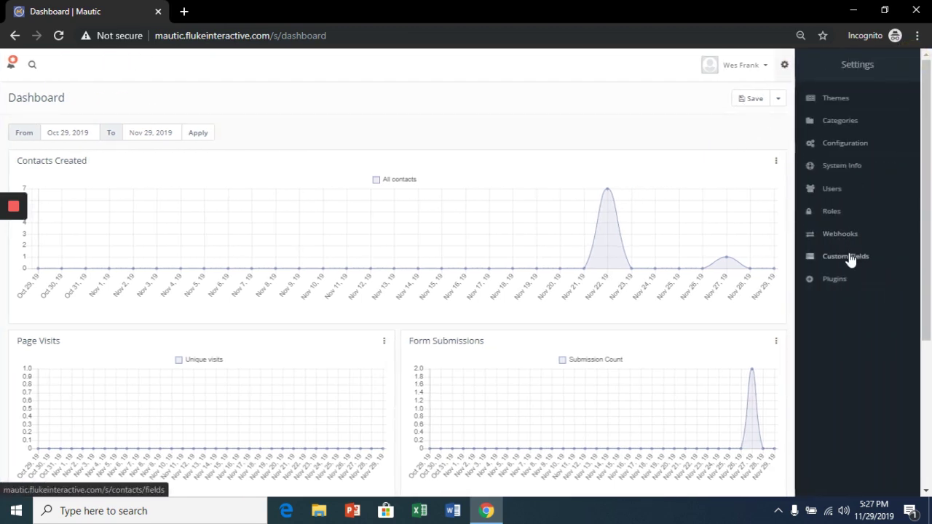
click(849, 258)
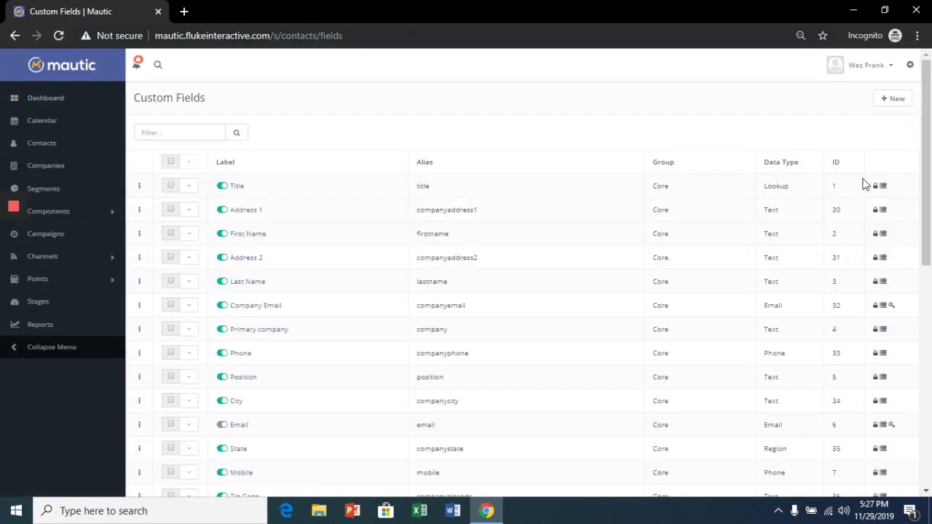
click(895, 101)
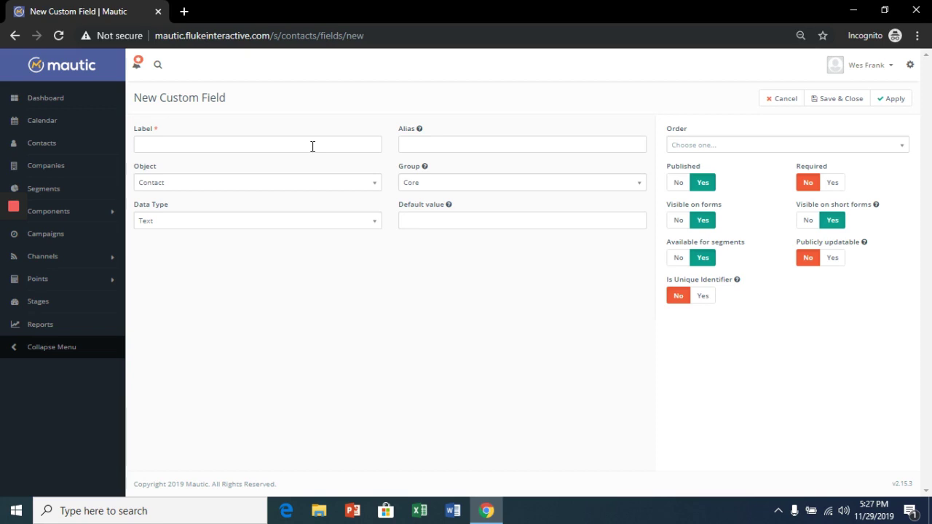
click(312, 147)
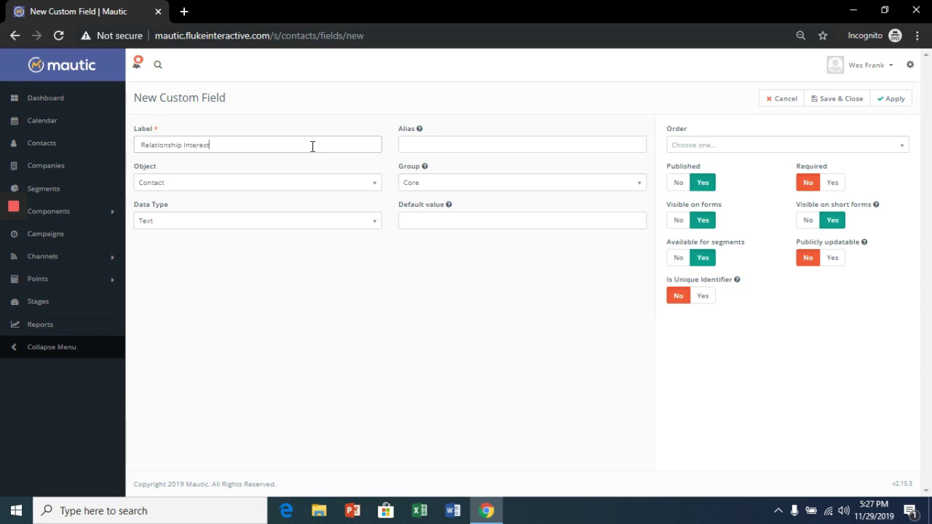
click(298, 222)
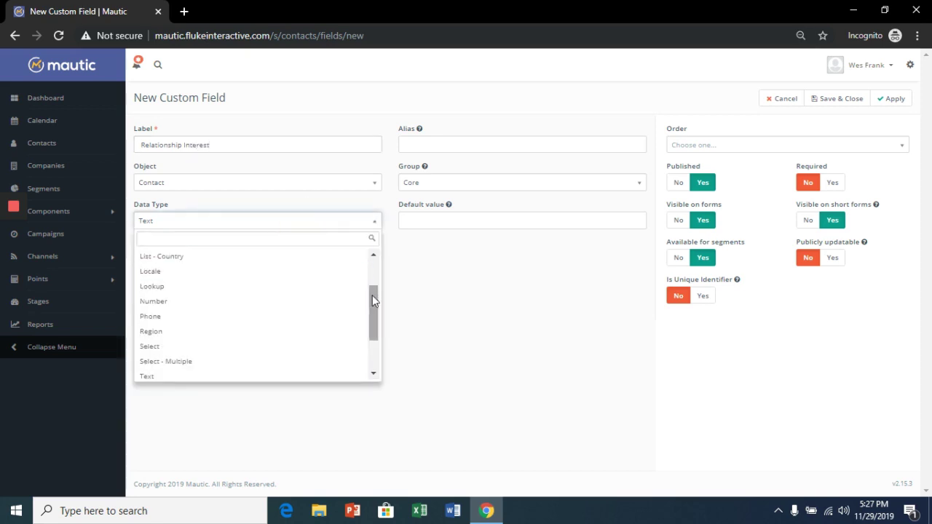
drag(372, 295, 373, 267)
click(273, 257)
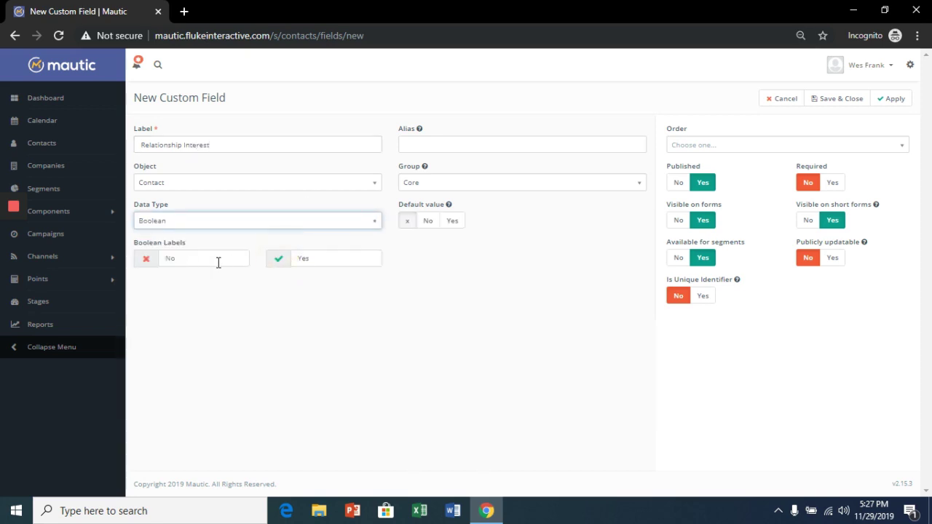
click(885, 104)
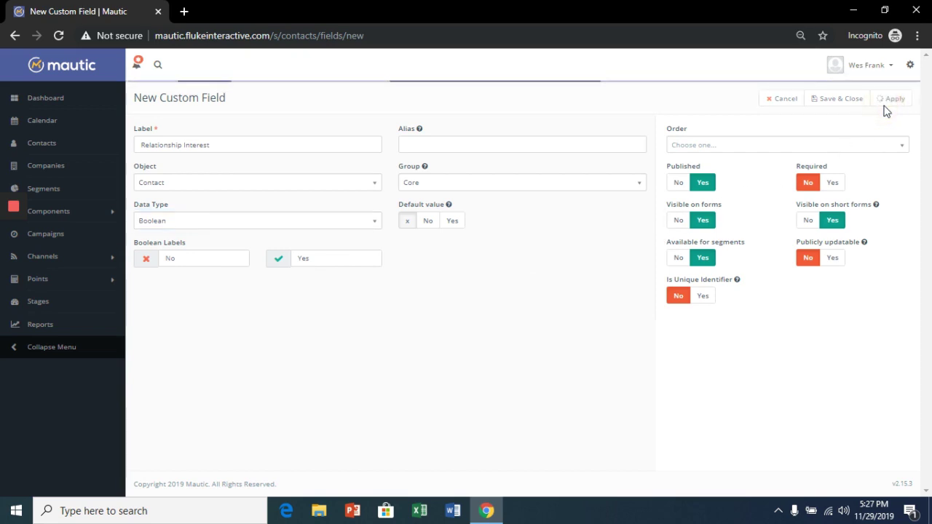
click(828, 106)
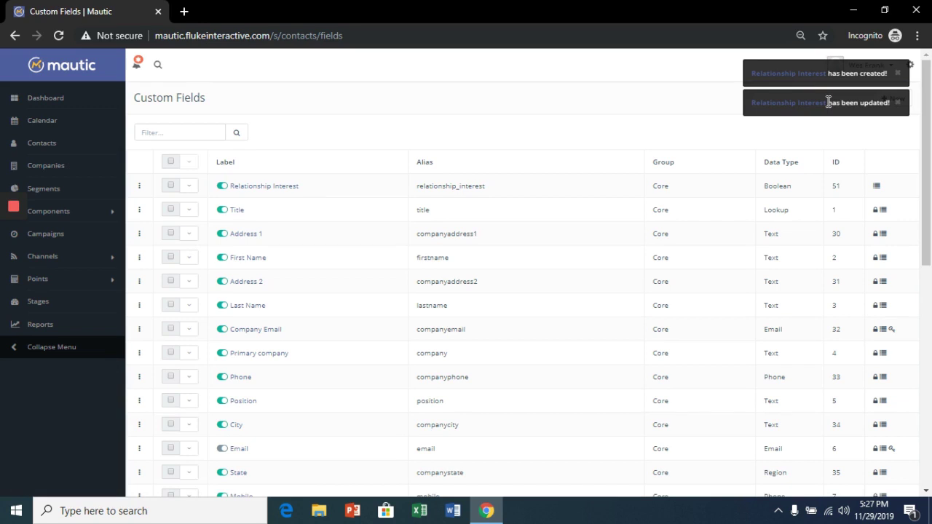
Step: Add a checkbox group labelled 'Are you interested in relationship advice?' to Newsletter Sign Up
click(110, 212)
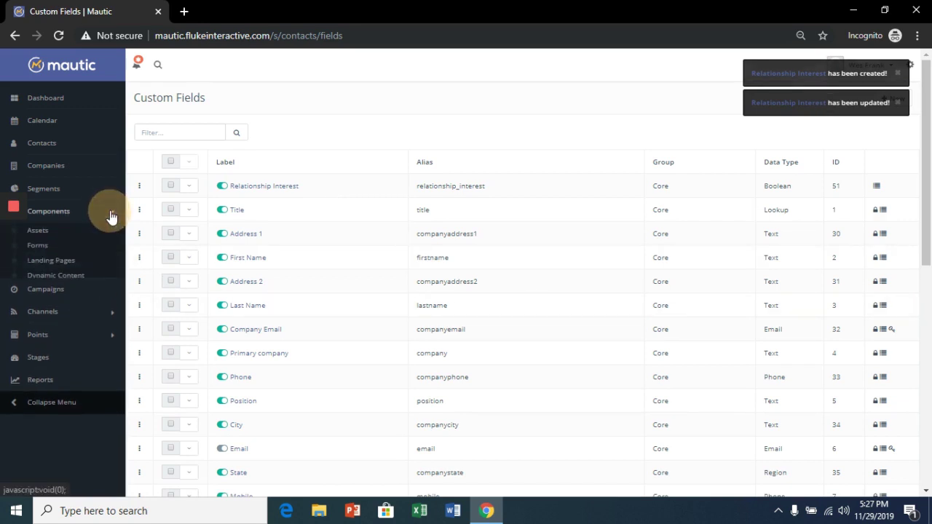
click(38, 246)
click(245, 189)
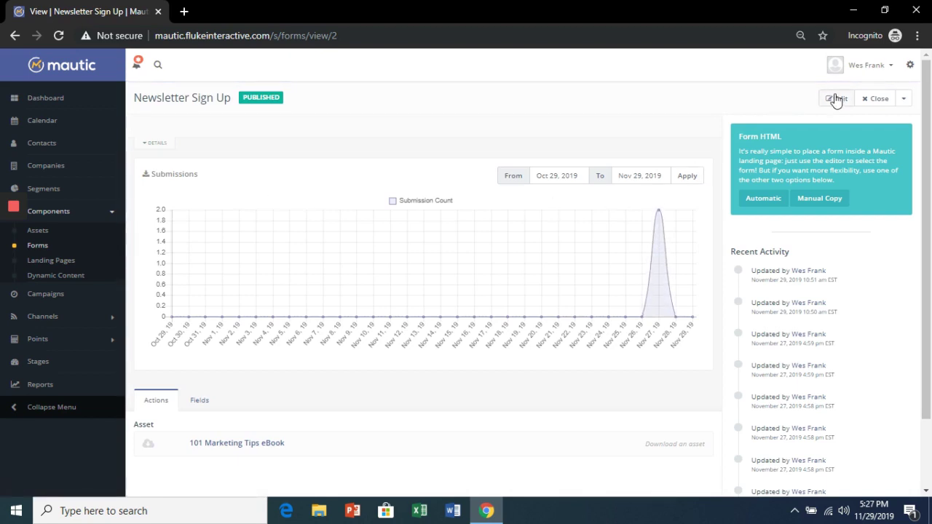
click(837, 100)
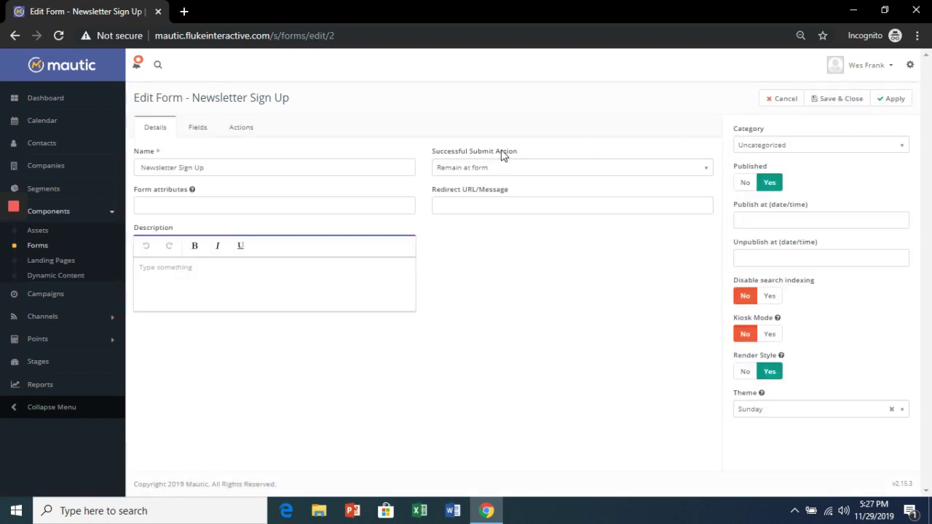
click(197, 128)
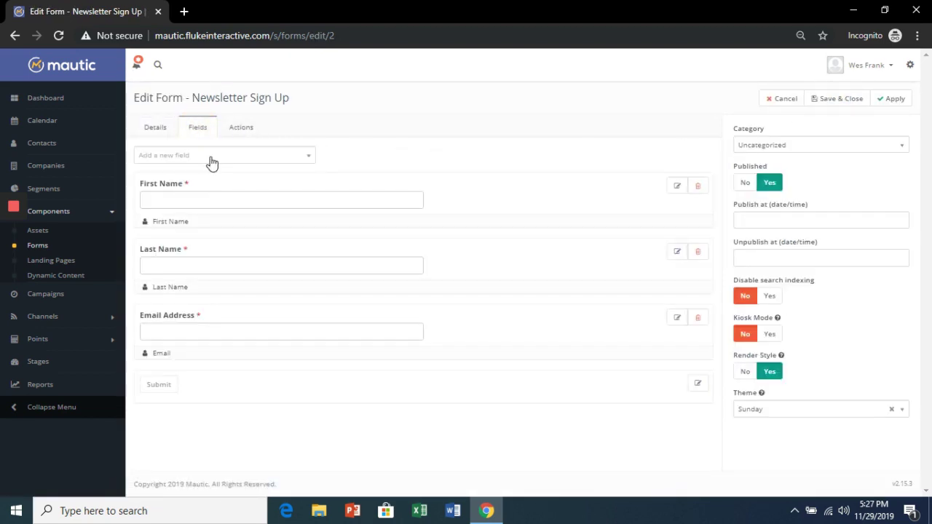
click(212, 160)
click(183, 209)
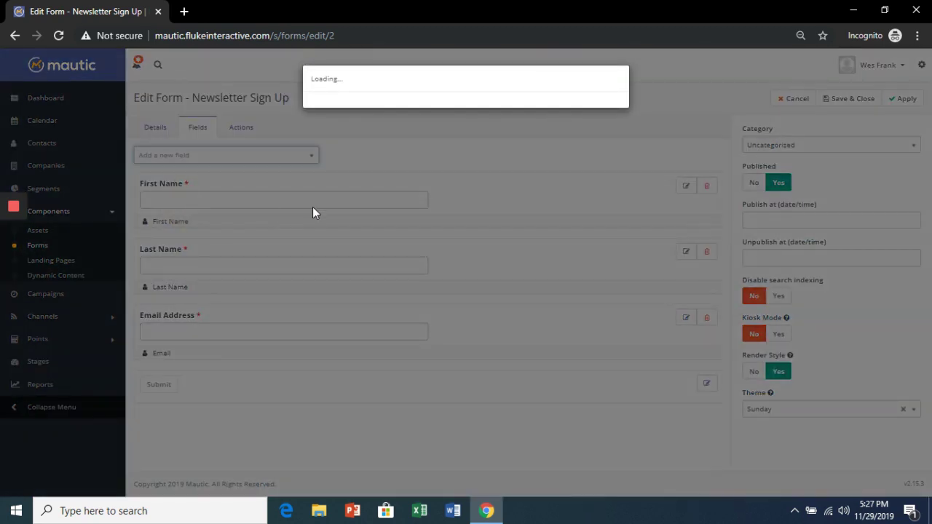
click(346, 178)
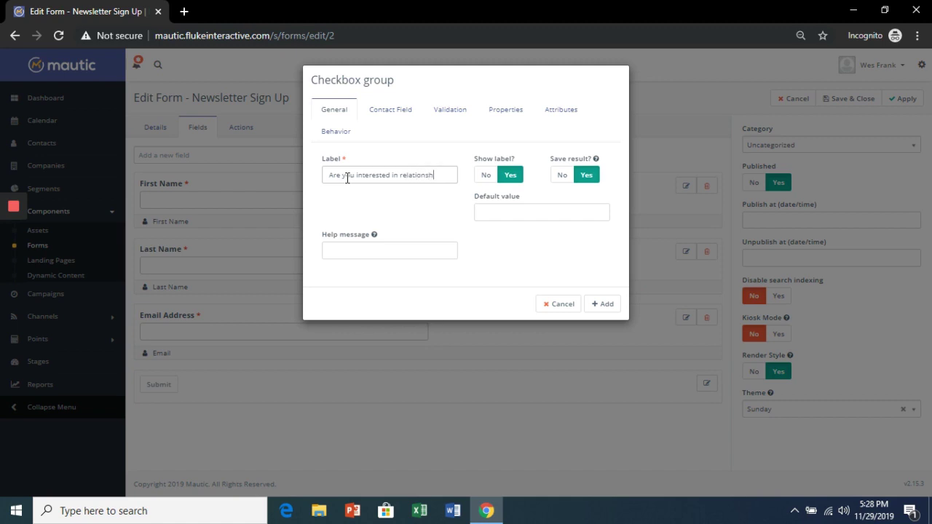
text(advice?)
Step: Map the checkbox group to Relationship Interest, make it required with list choices, and save
click(401, 112)
click(373, 164)
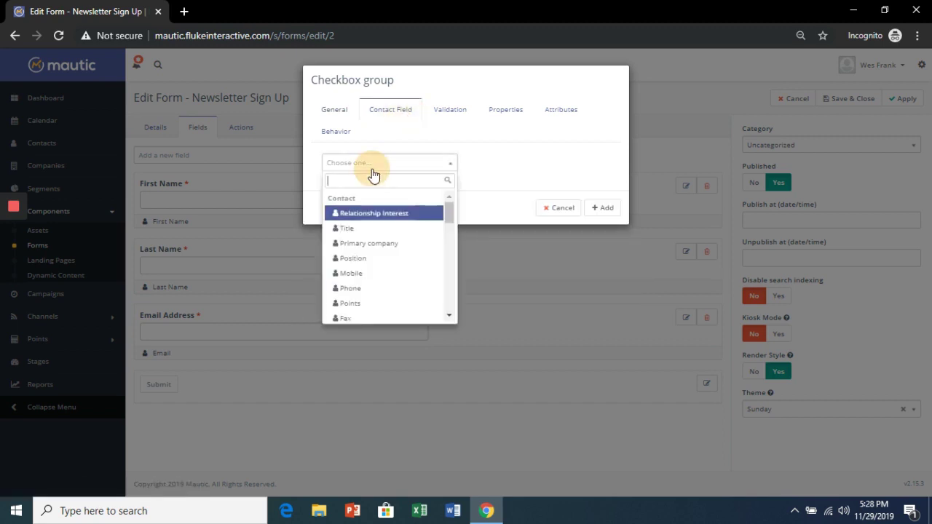
click(380, 215)
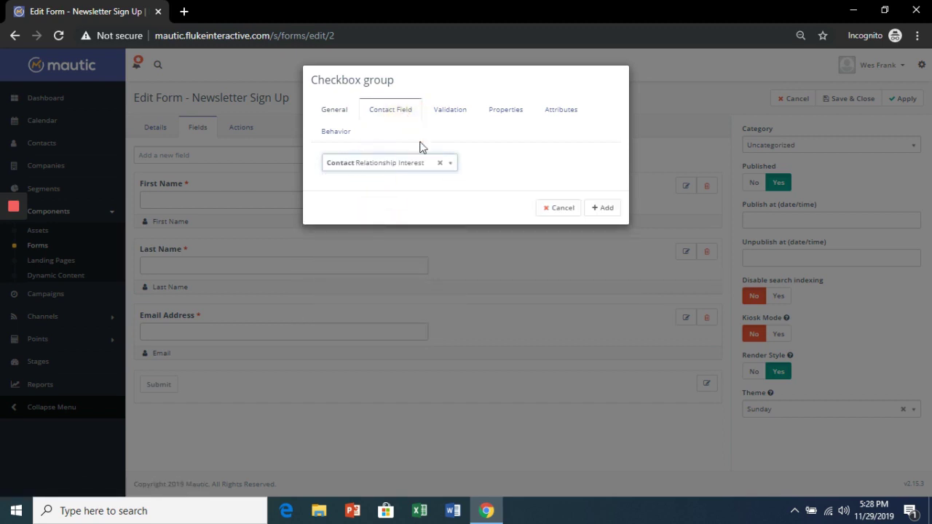
click(442, 113)
click(357, 177)
click(504, 110)
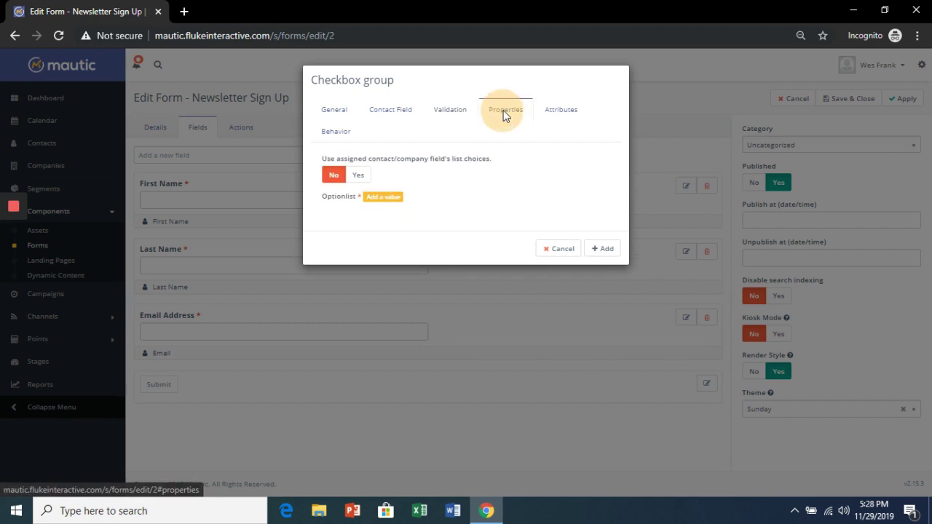
click(358, 175)
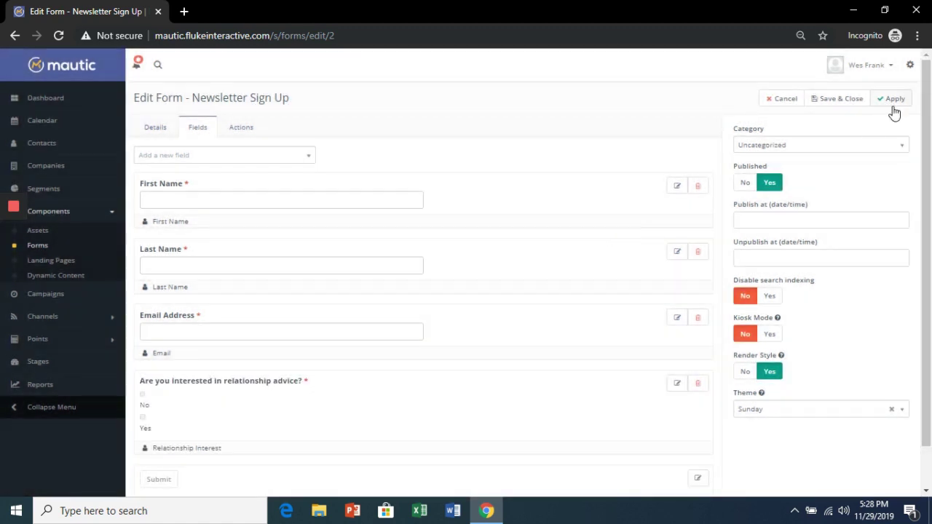
click(895, 107)
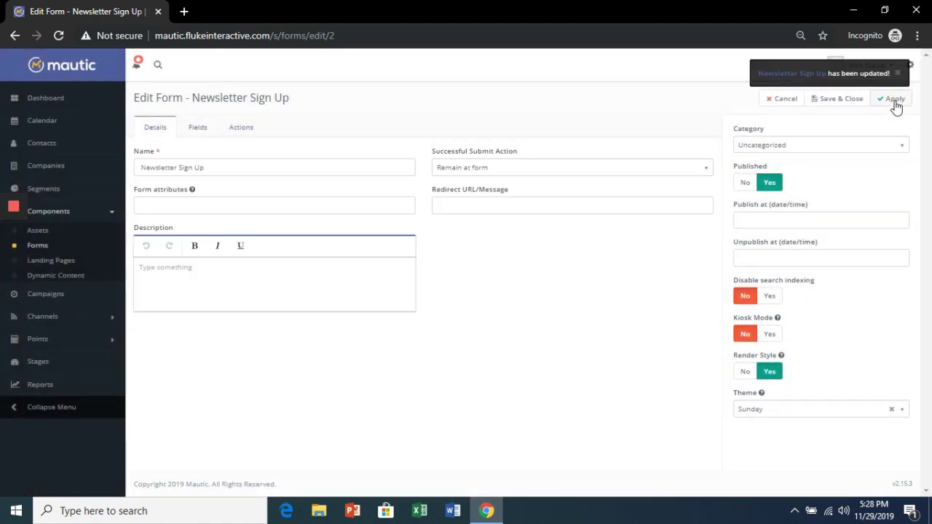
click(822, 104)
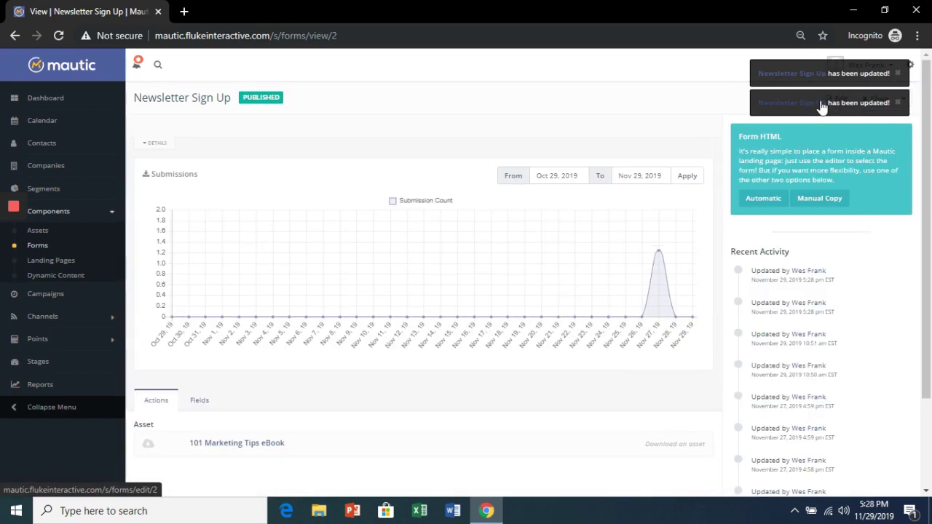
Step: Create a Relationship Advice segment filtering contacts whose Relationship Interest equals Yes
click(55, 191)
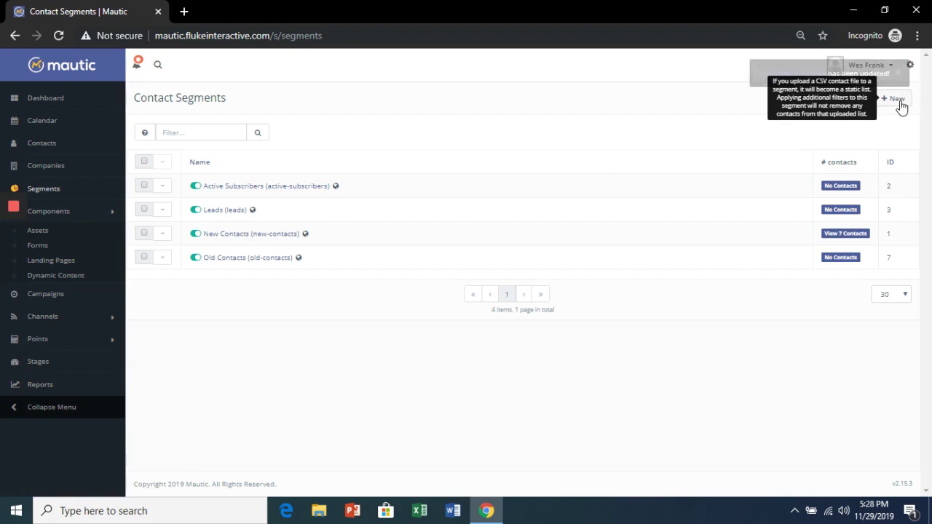
click(899, 105)
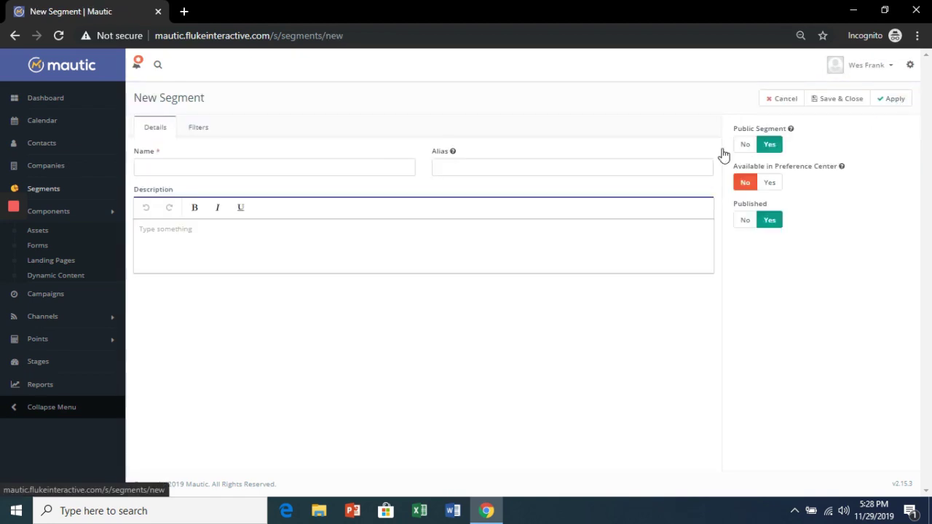
click(370, 170)
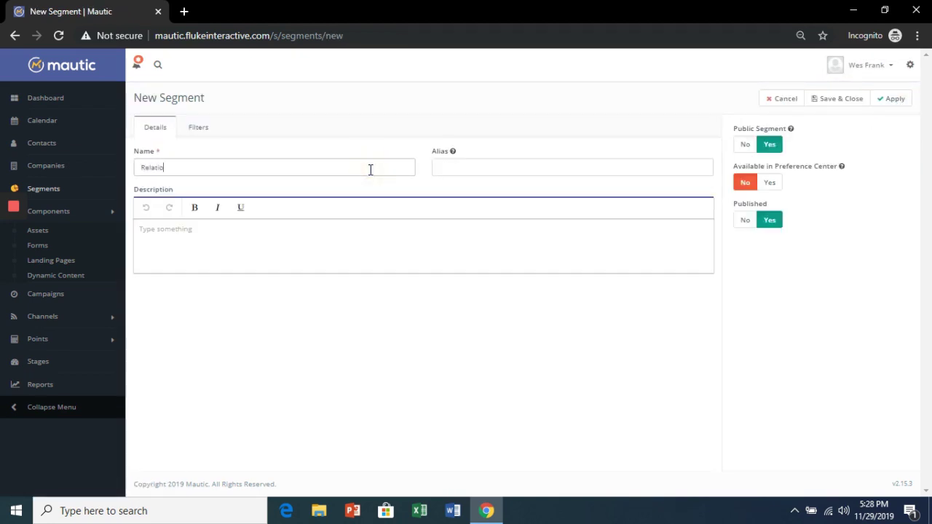
text(Relationship Advice)
click(208, 131)
click(204, 157)
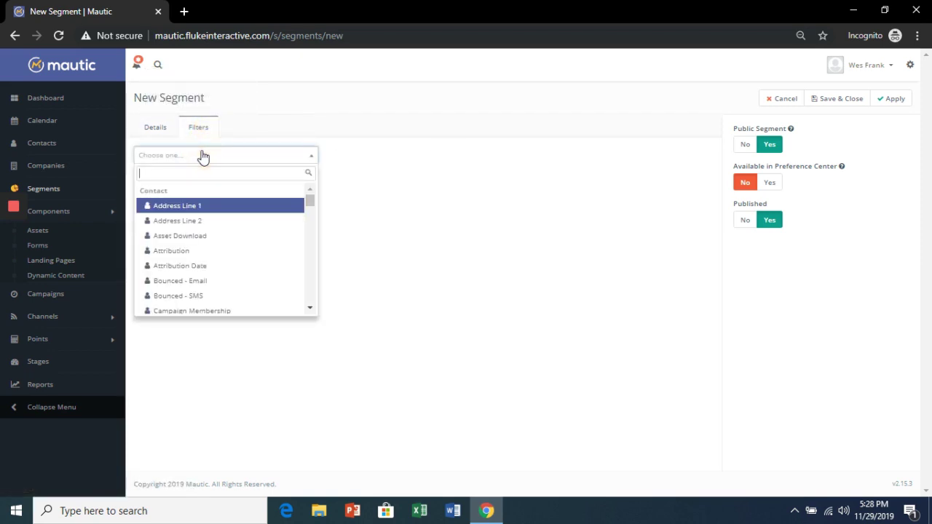
drag(311, 201, 315, 250)
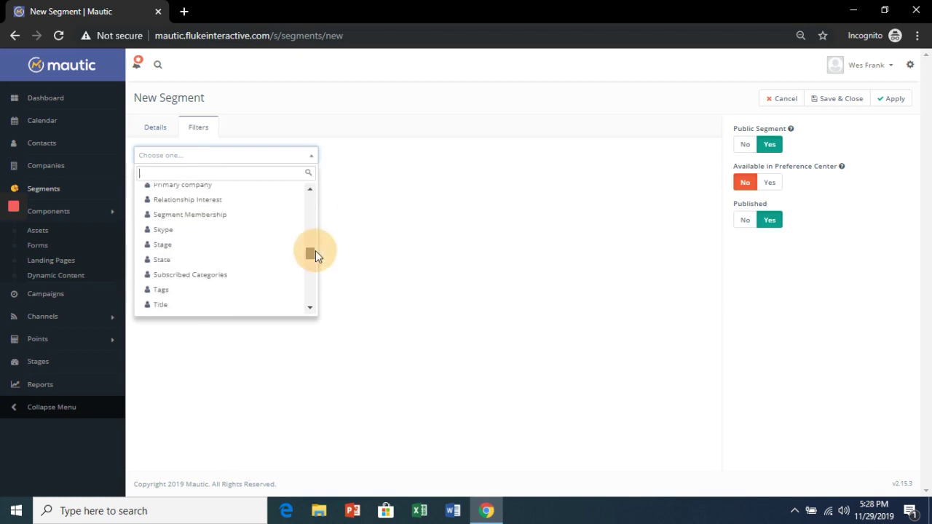
click(224, 208)
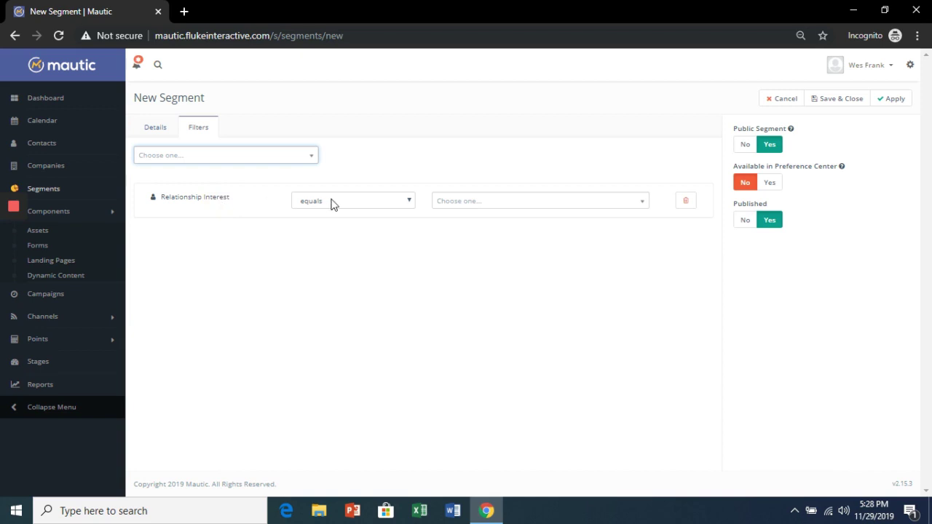
click(473, 207)
click(466, 255)
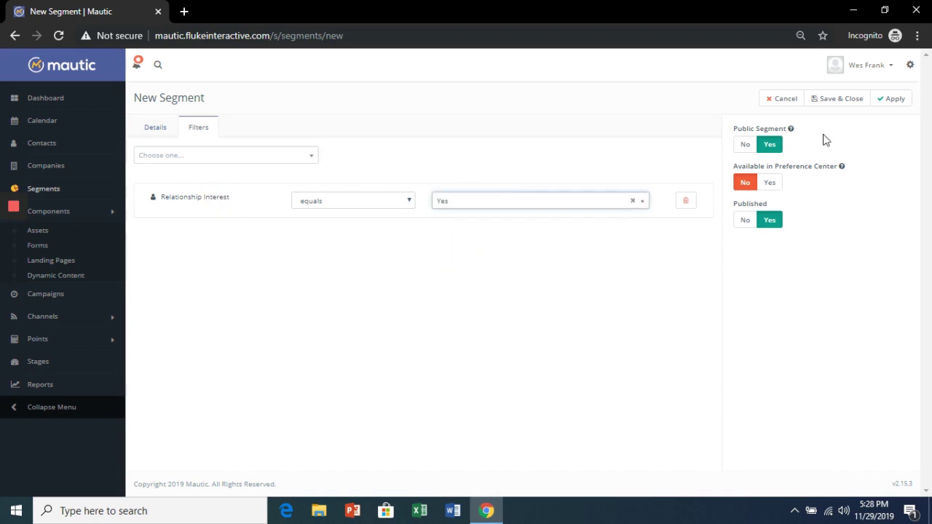
click(895, 99)
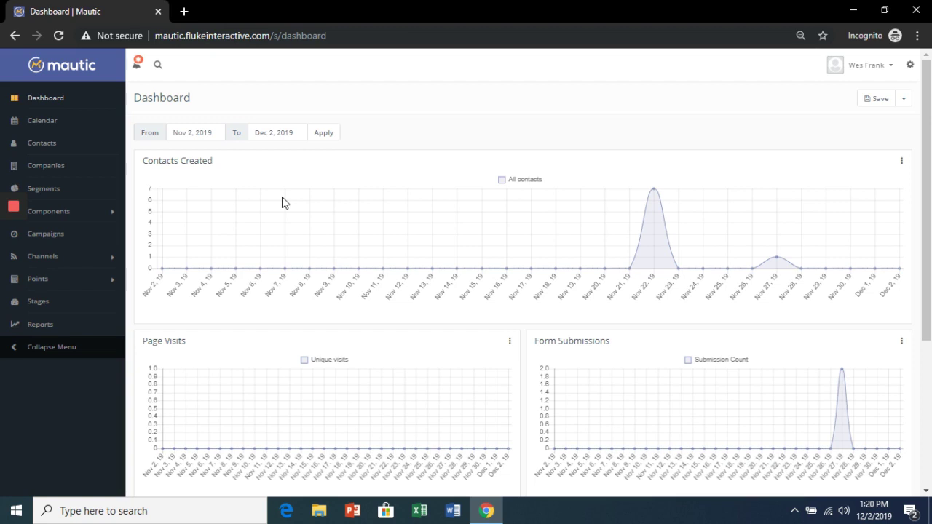
Step: Open the Welcome! email from Channels > Emails and add an A/B test variant
click(113, 259)
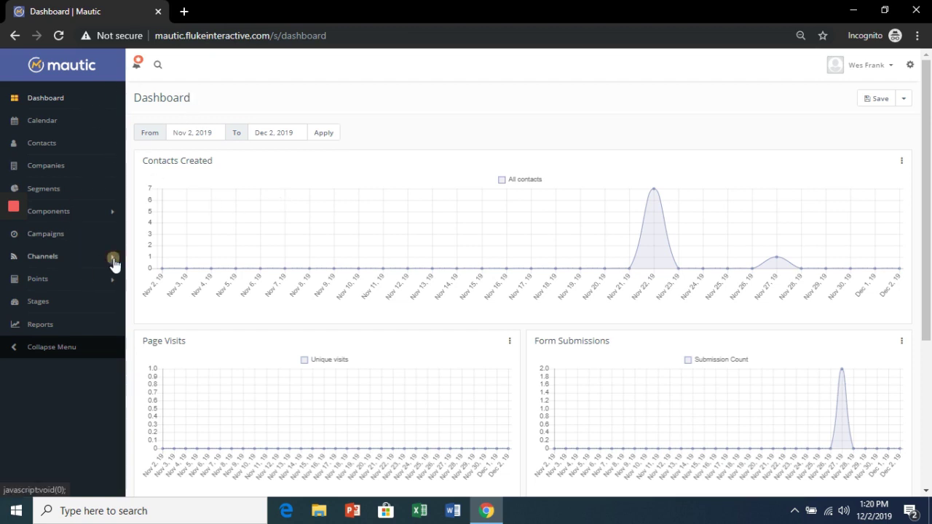
click(39, 293)
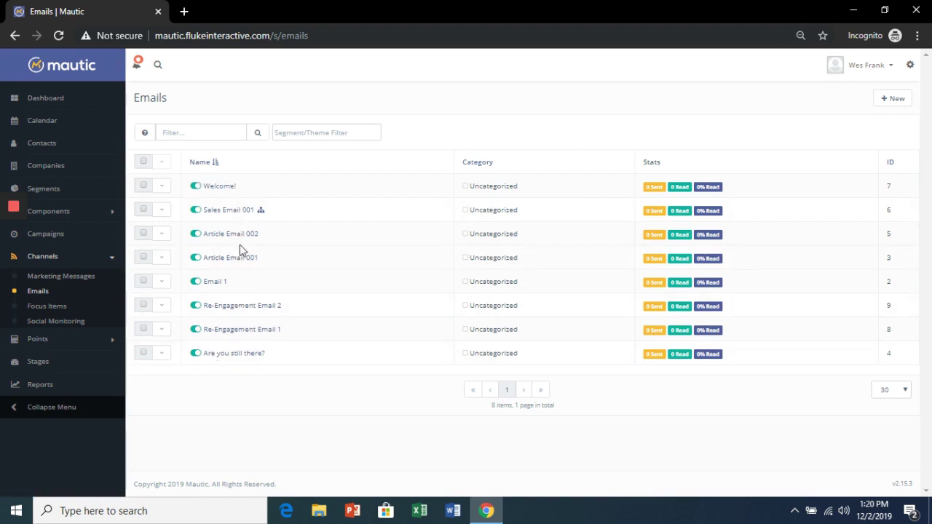
click(221, 188)
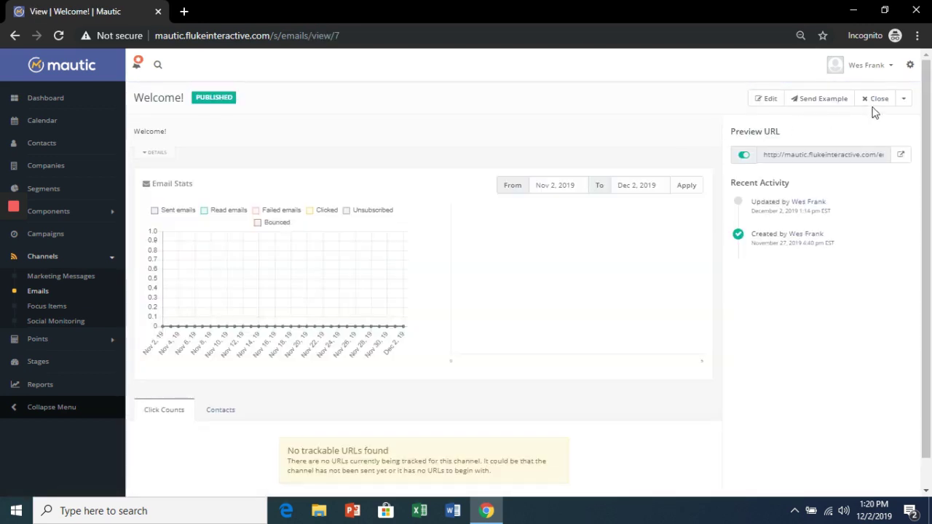
click(903, 102)
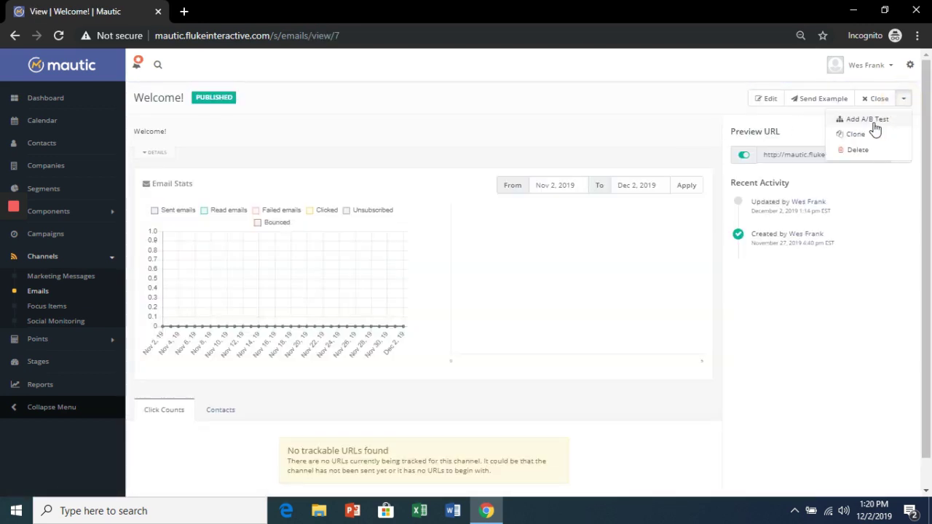
click(874, 124)
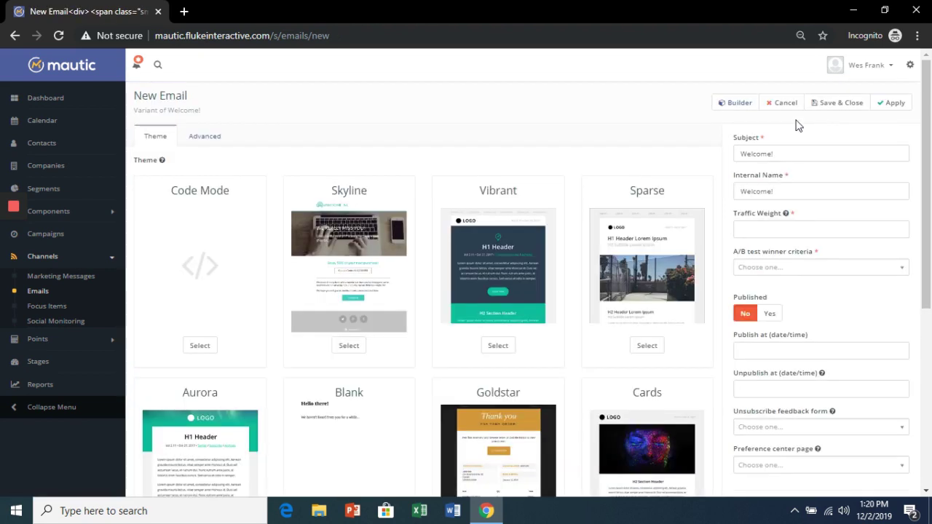
drag(215, 113, 203, 108)
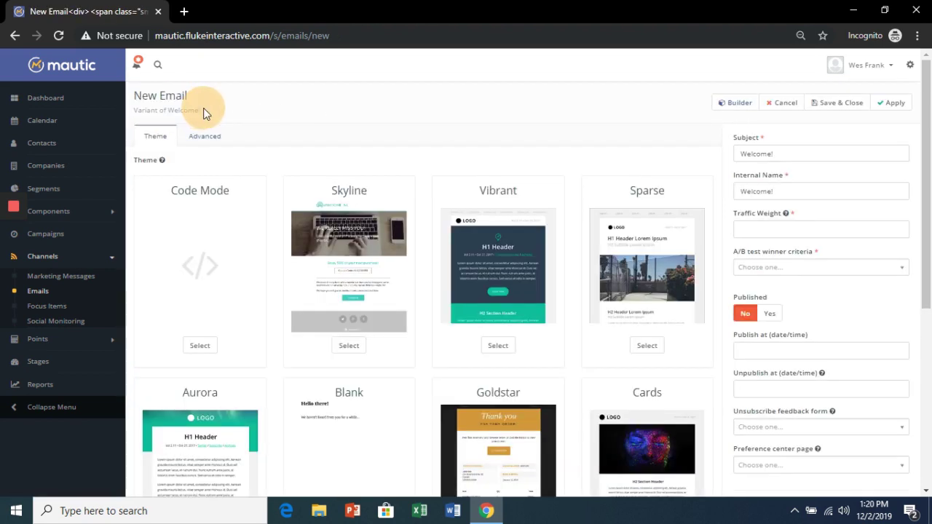
Step: Set the CLAIM DISCOUNT button background to dark red (8a0202) in the builder and apply
click(737, 103)
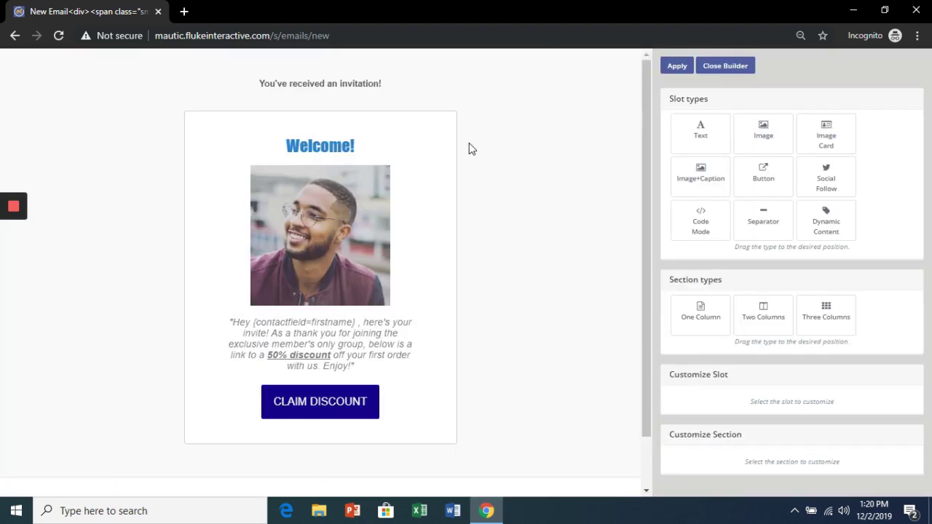
click(316, 401)
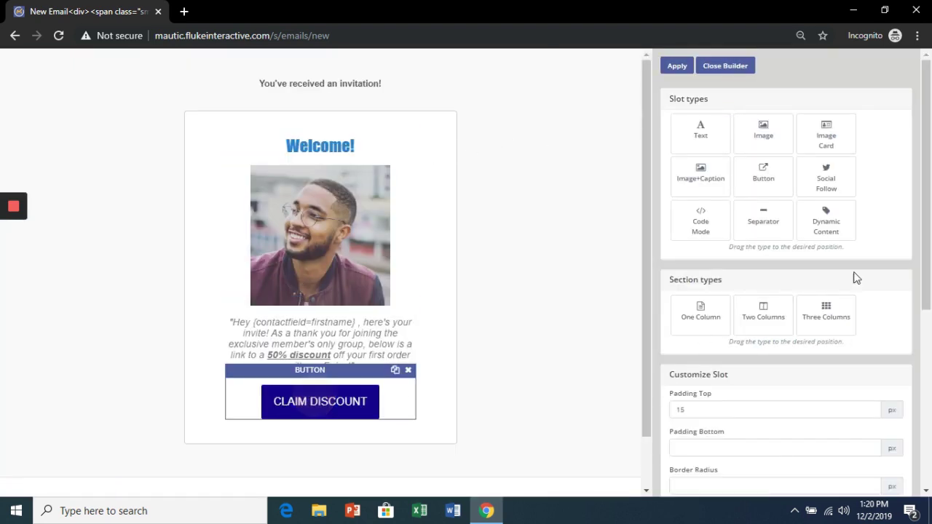
scroll(866, 272, down, 2)
scroll(866, 271, down, 3)
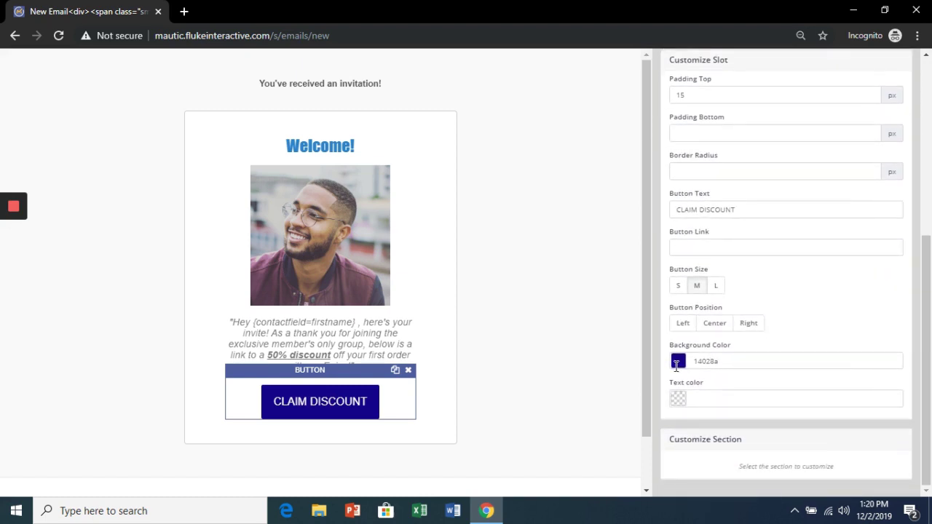
click(678, 362)
click(759, 371)
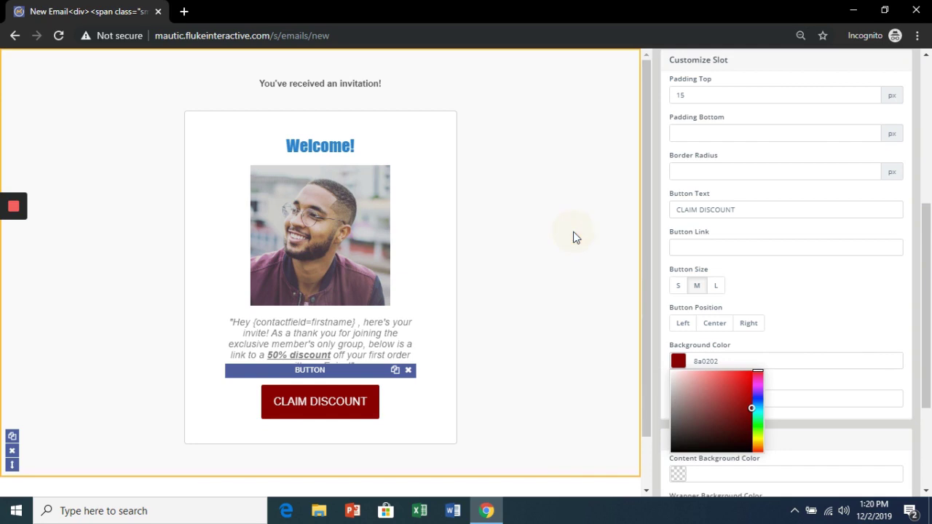
scroll(710, 245, up, 5)
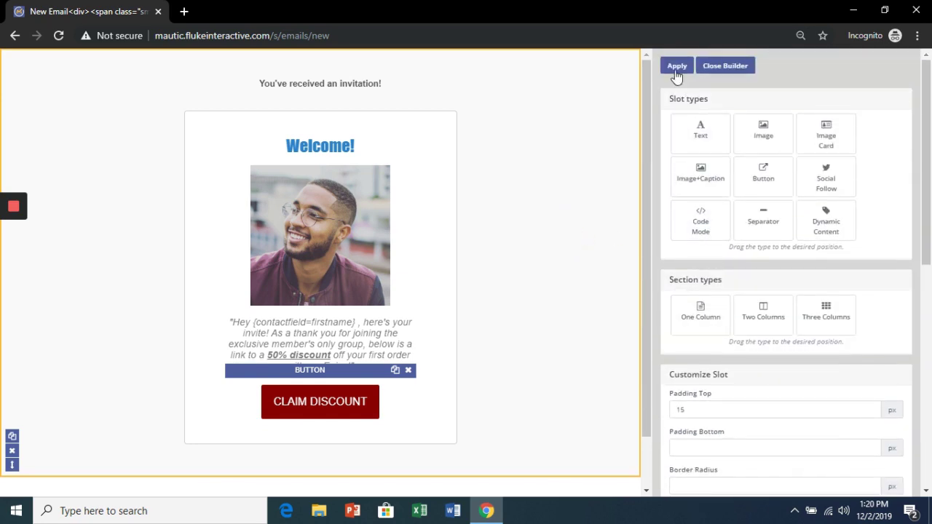
click(677, 67)
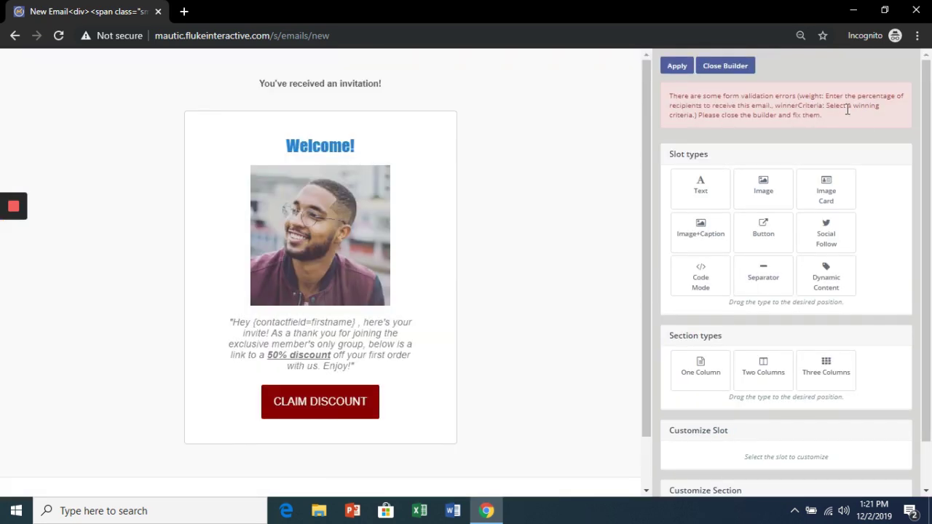
click(737, 67)
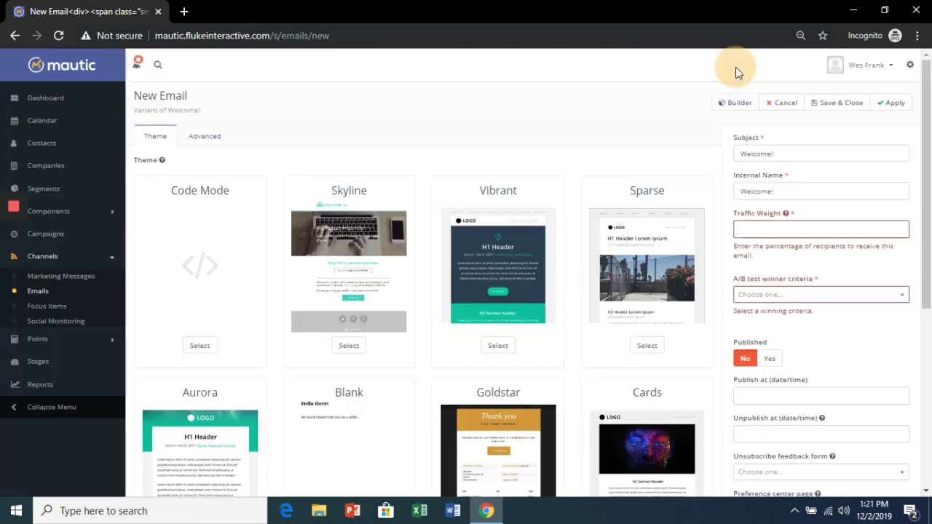
click(786, 231)
Step: Set traffic weight 50 and clickthrough rate winner criteria, publish, and save the variant
mouse_move(788, 217)
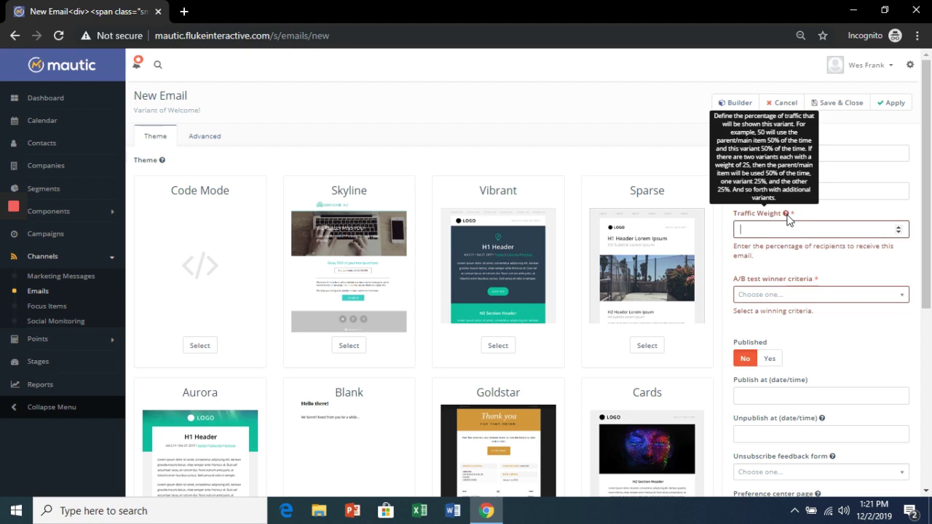
text(50)
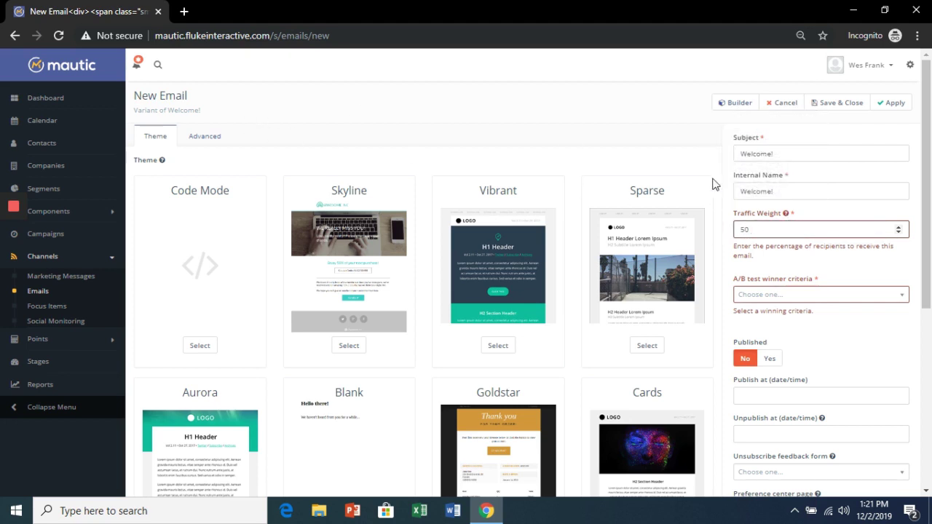
click(818, 294)
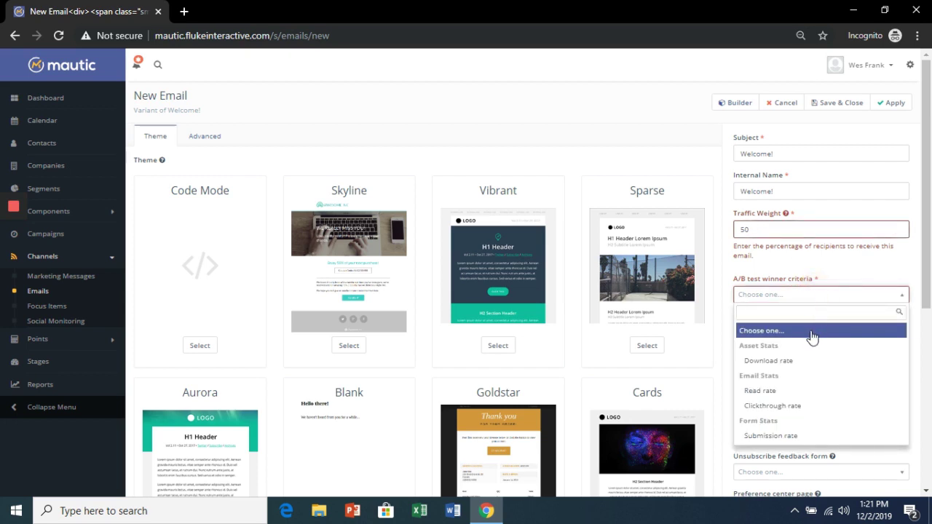
click(808, 412)
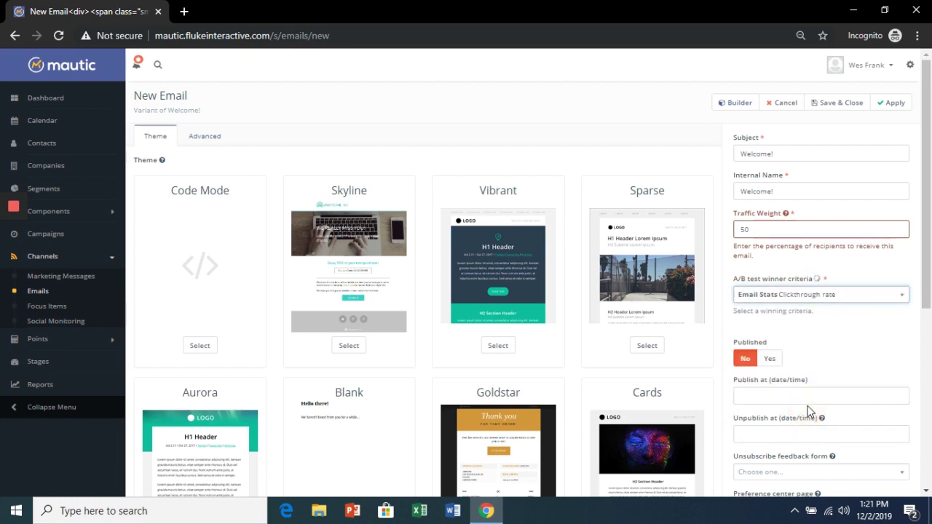
click(772, 359)
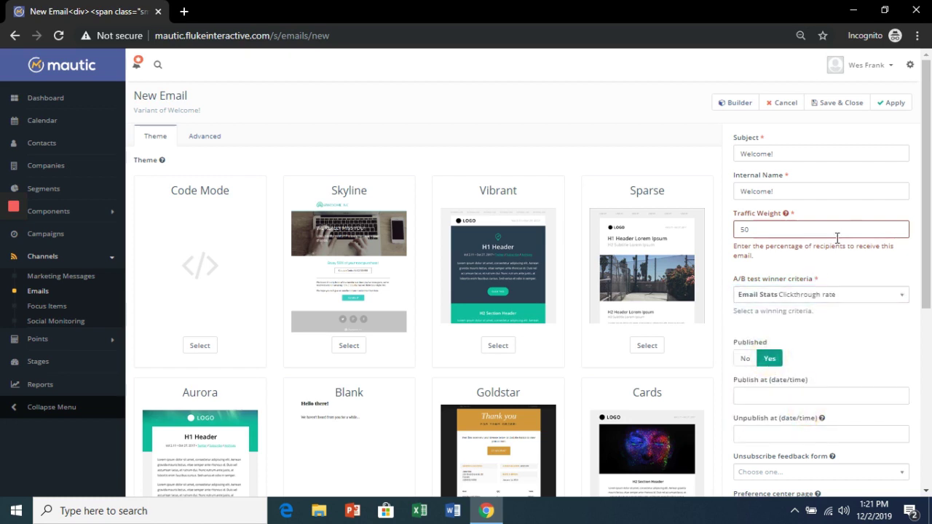
click(898, 104)
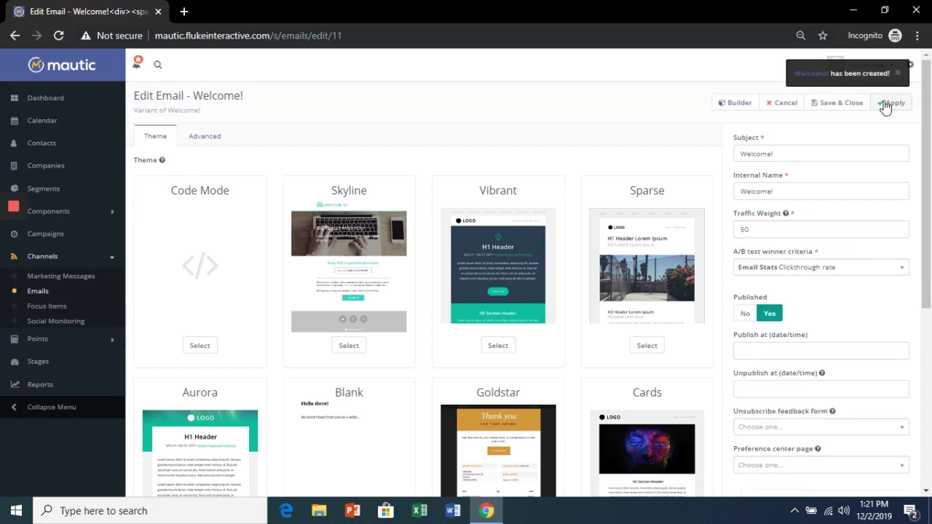
click(830, 106)
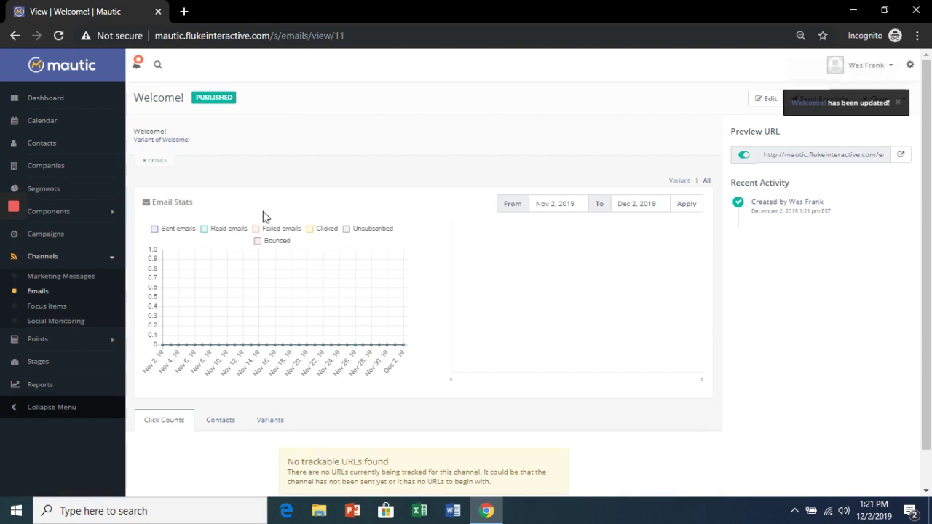
Step: Show the Welcome! email's Variants tab, where the parent and new variant each get 50% of traffic
scroll(265, 214, down, 1)
click(277, 380)
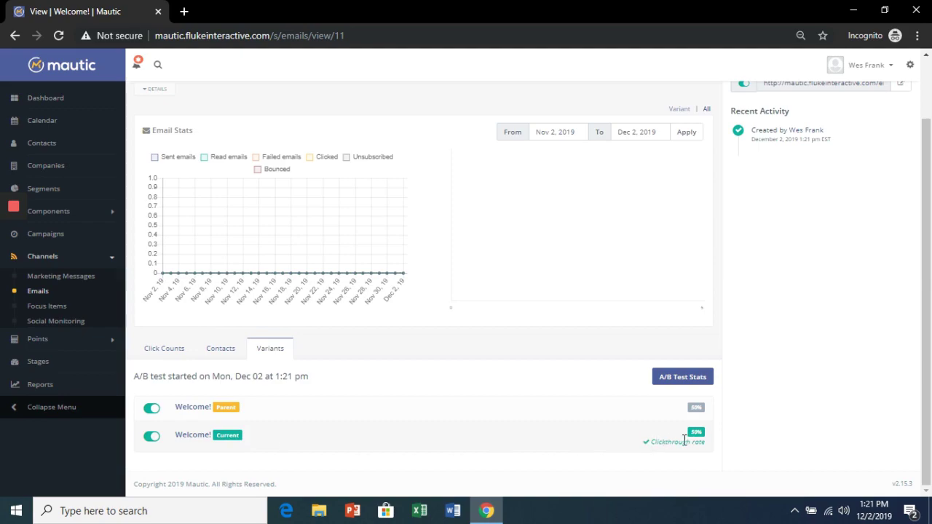
scroll(701, 440, up, 3)
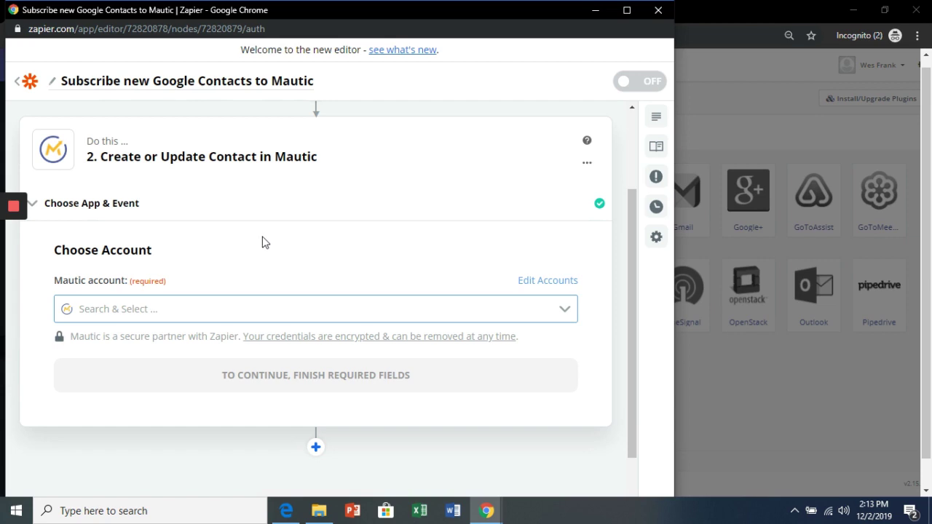
click(175, 311)
scroll(197, 415, down, 2)
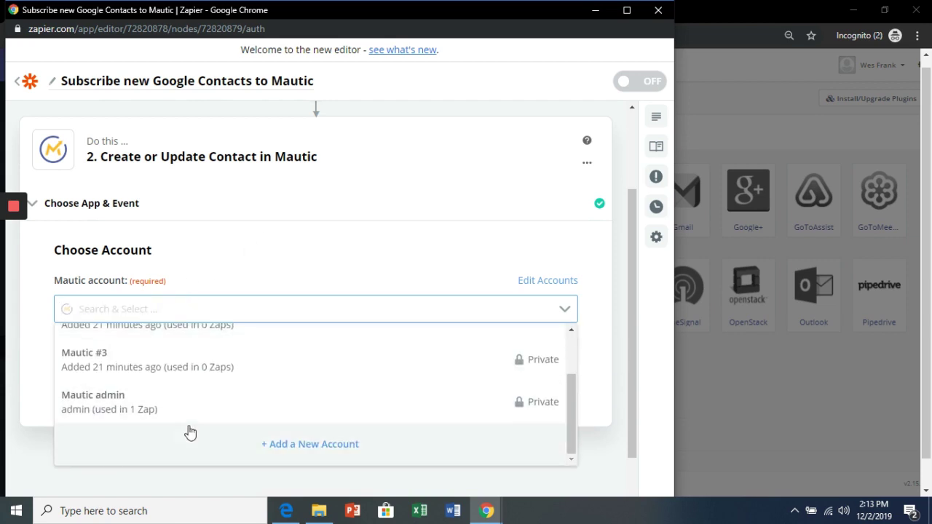
click(314, 444)
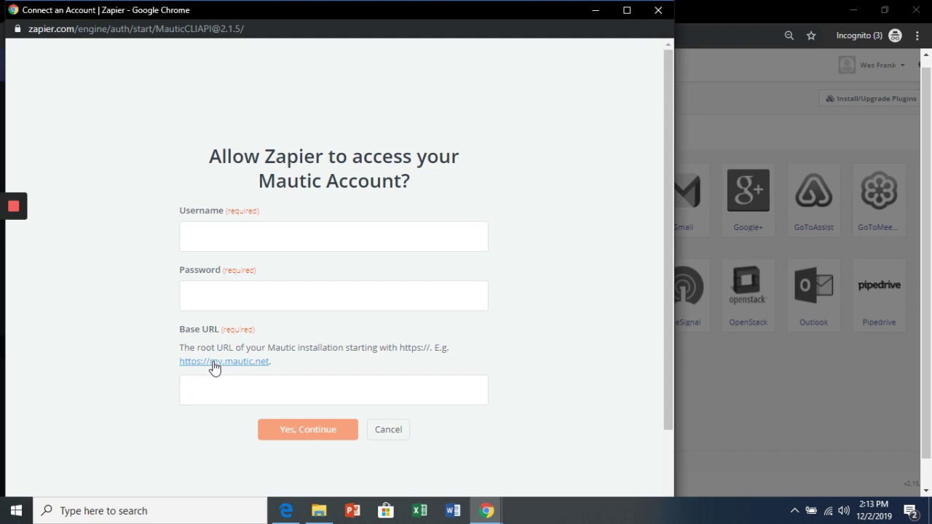
click(260, 232)
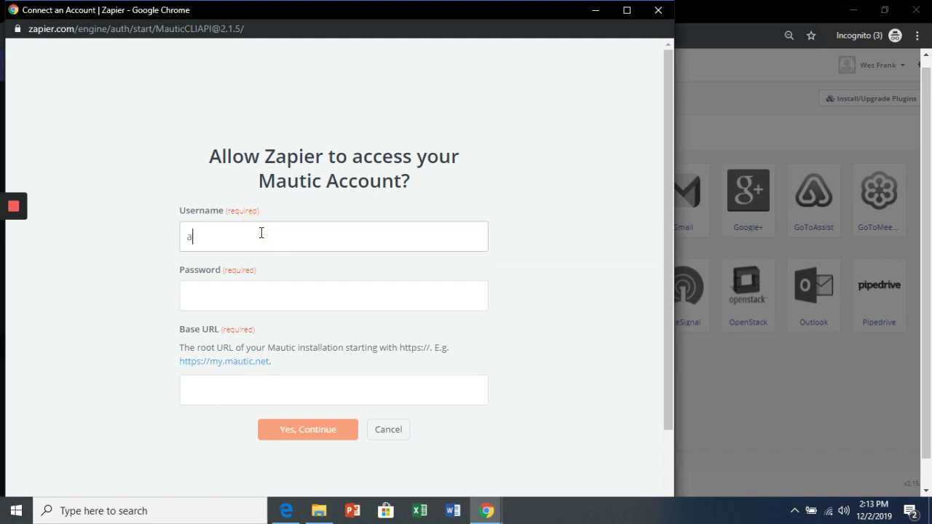
key(Tab)
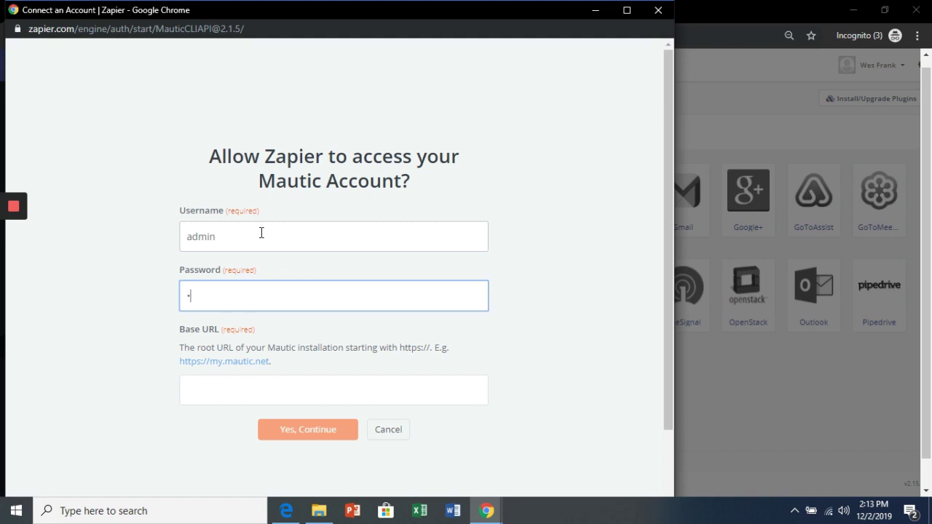
click(261, 387)
text(https://)
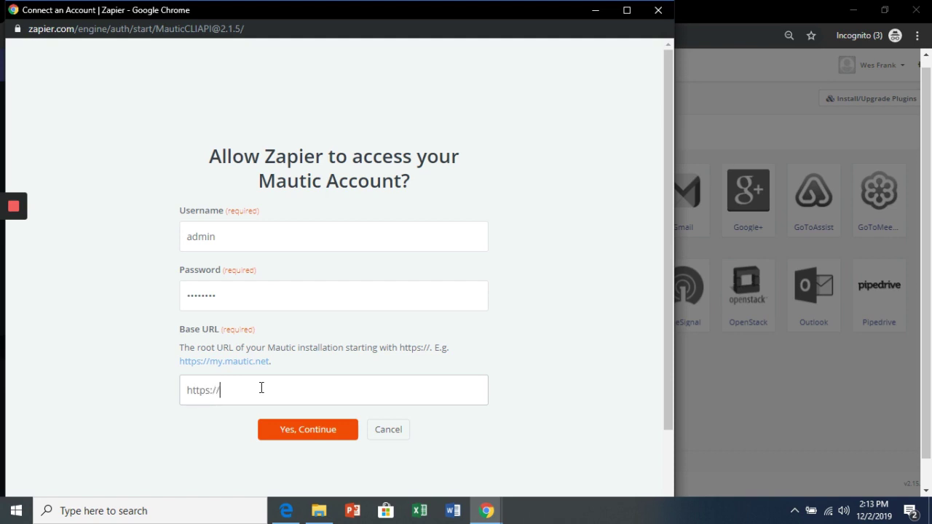
text(mautic.flukeinteractive.com)
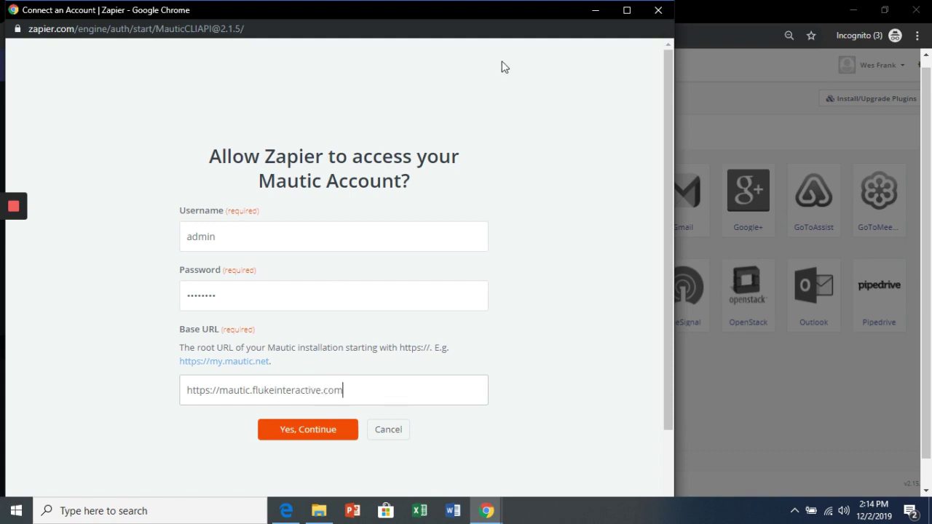
Step: Minimise the connection popup and Zapier editor, bringing up the cPanel main page
click(597, 11)
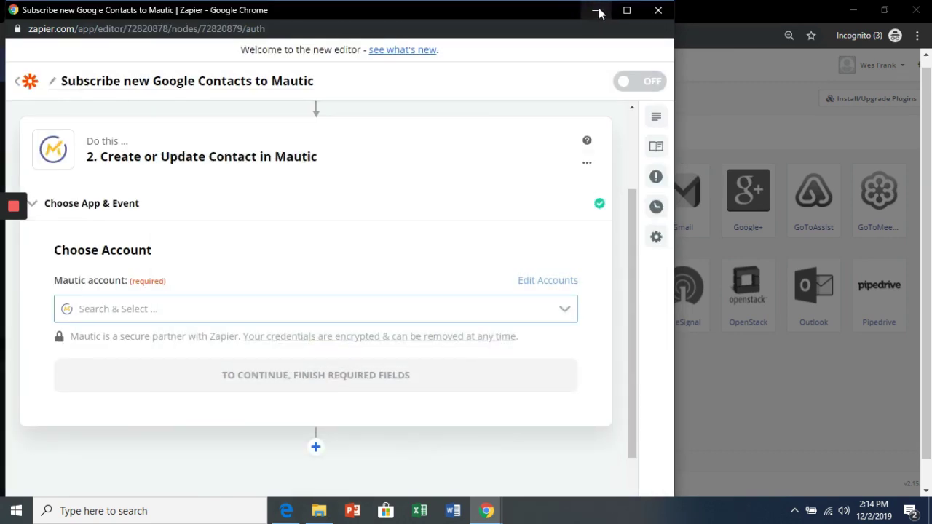
click(598, 10)
click(227, 12)
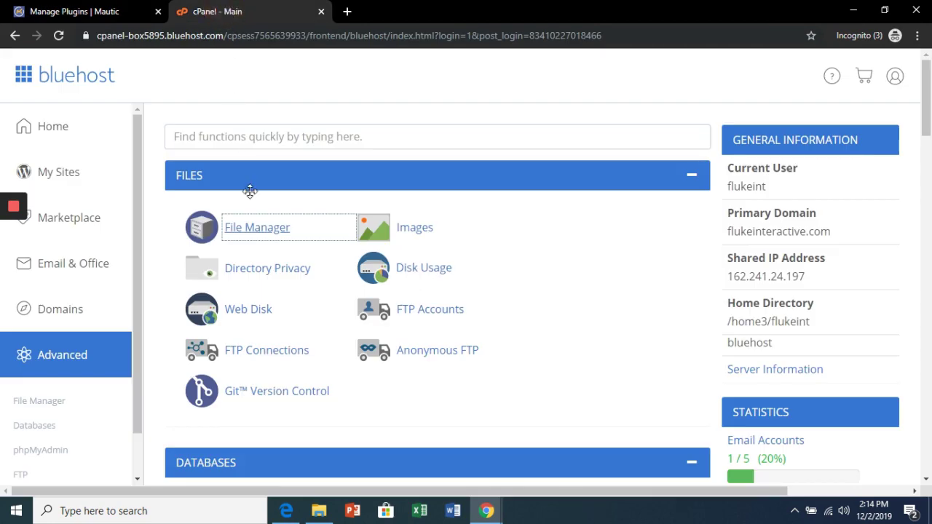
Step: Open cPanel File Manager and navigate into public_html/mautic/app
click(256, 229)
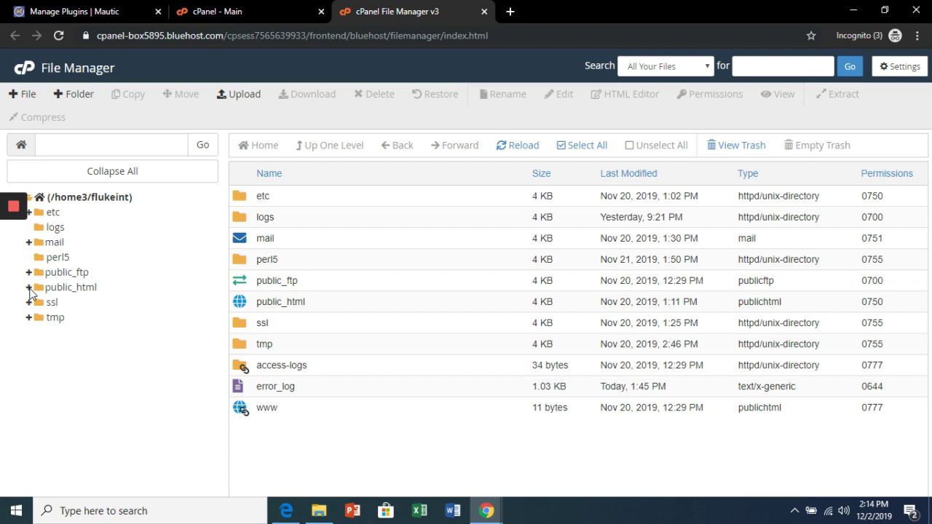
click(30, 291)
click(53, 289)
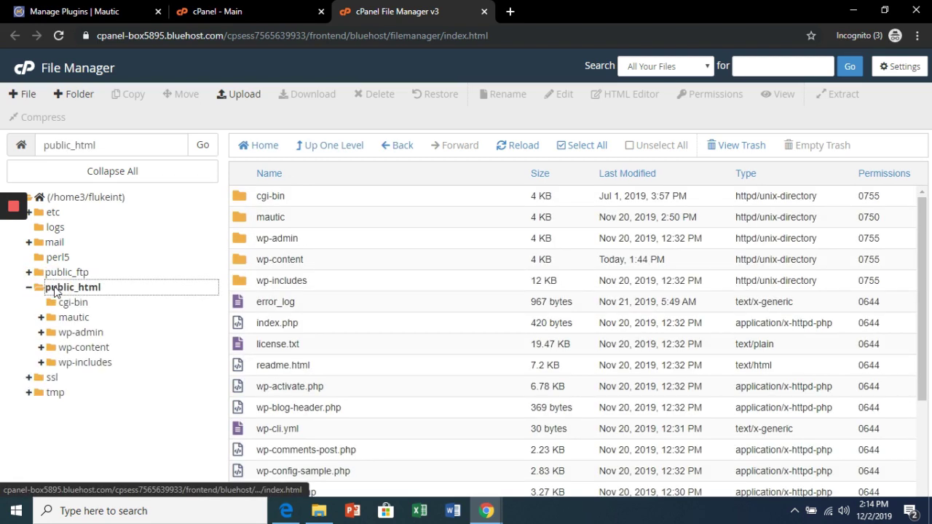
click(69, 320)
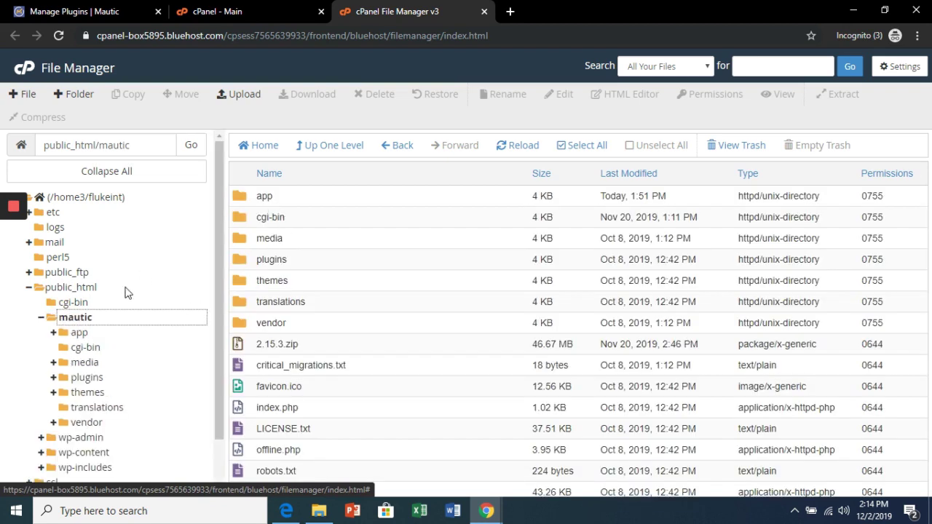
click(77, 335)
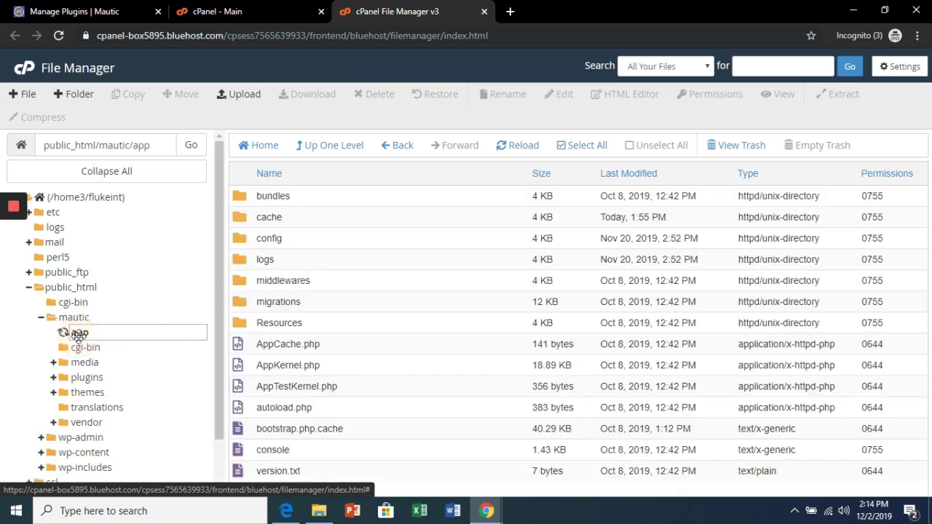
click(278, 216)
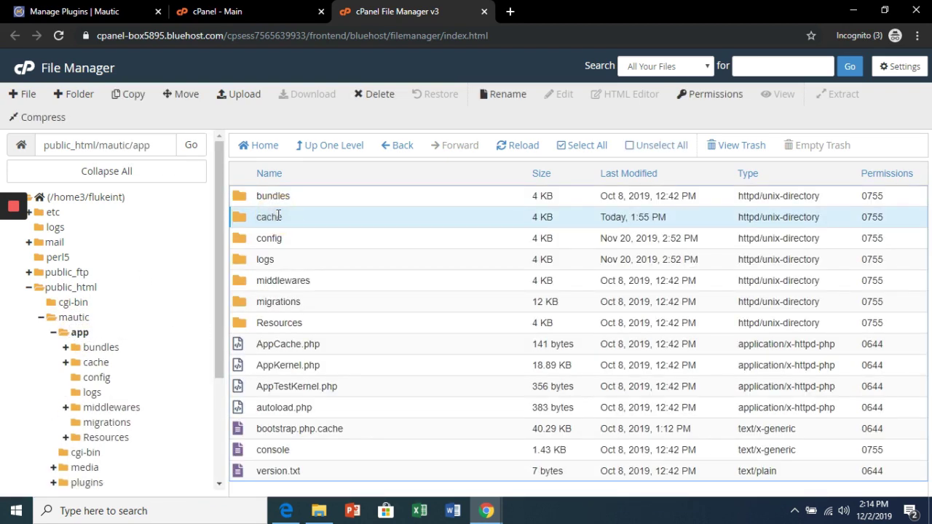
key(Delete)
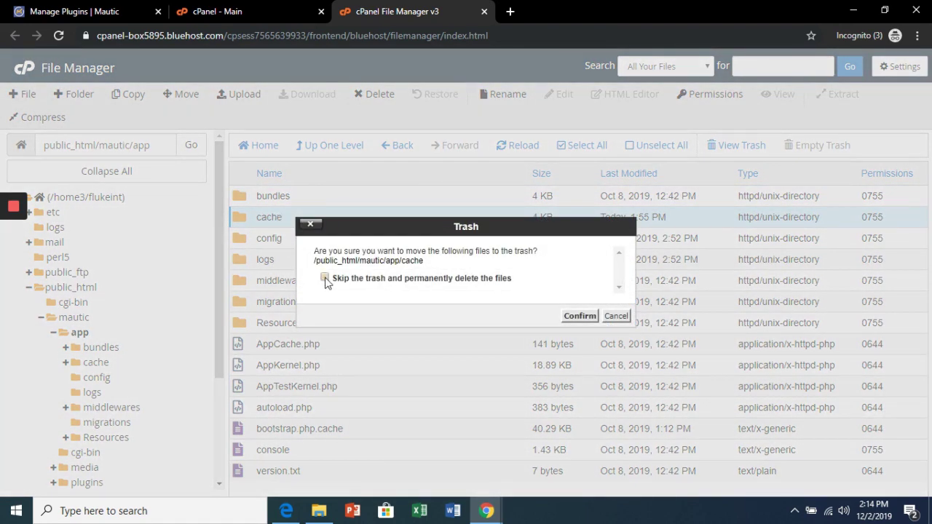
click(324, 279)
click(587, 316)
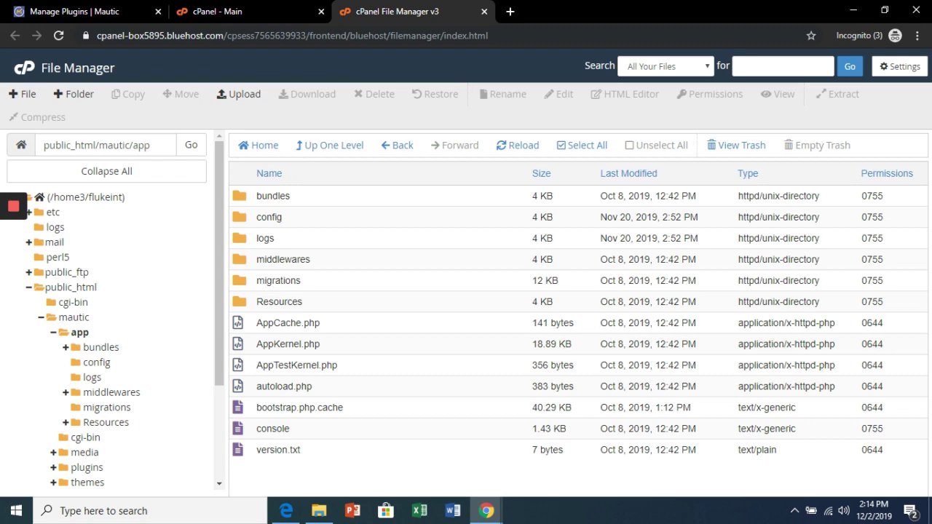
mouse_move(487, 511)
click(603, 448)
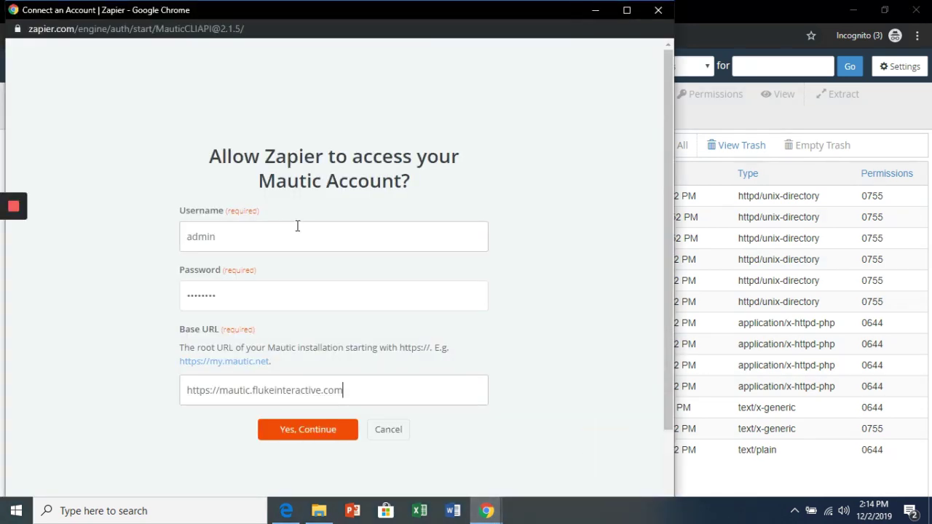
Step: Submit the Mautic credentials so the step uses 'Mautic admin #2', and restore the Zap editor
click(308, 437)
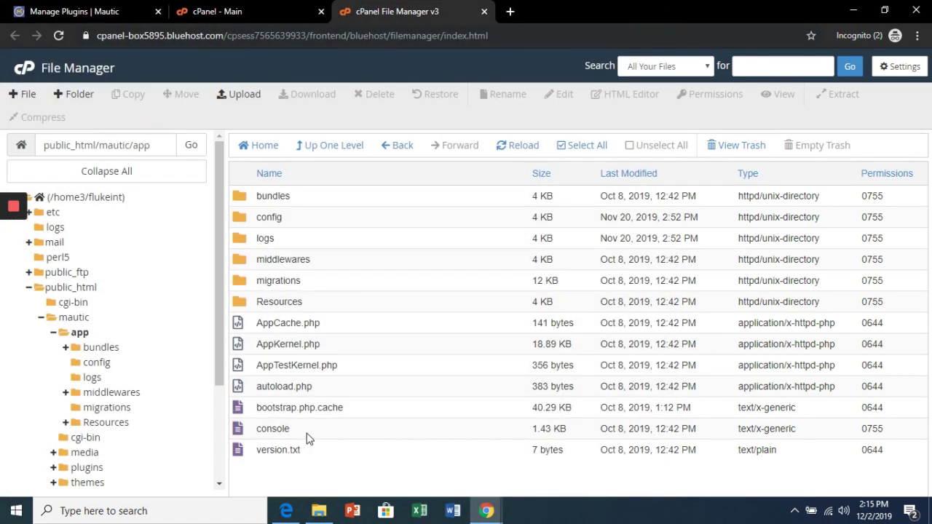
mouse_move(487, 511)
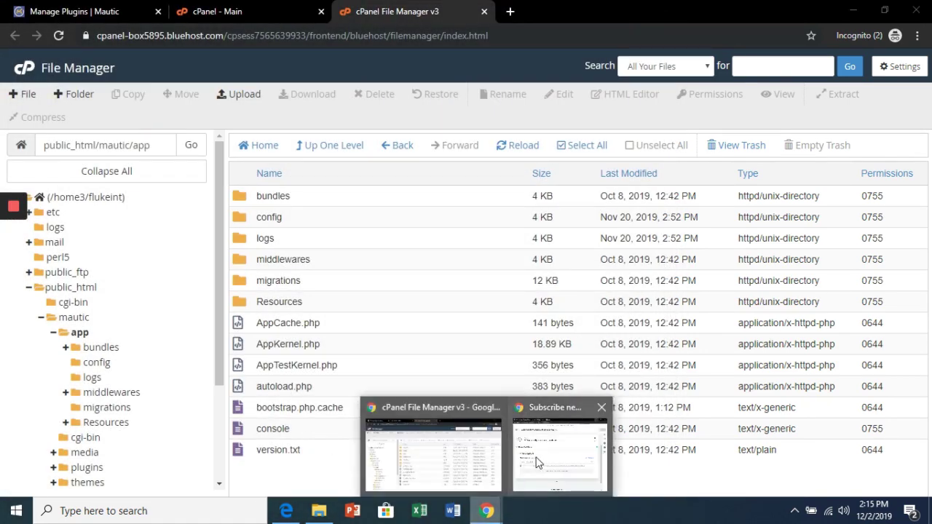
click(542, 456)
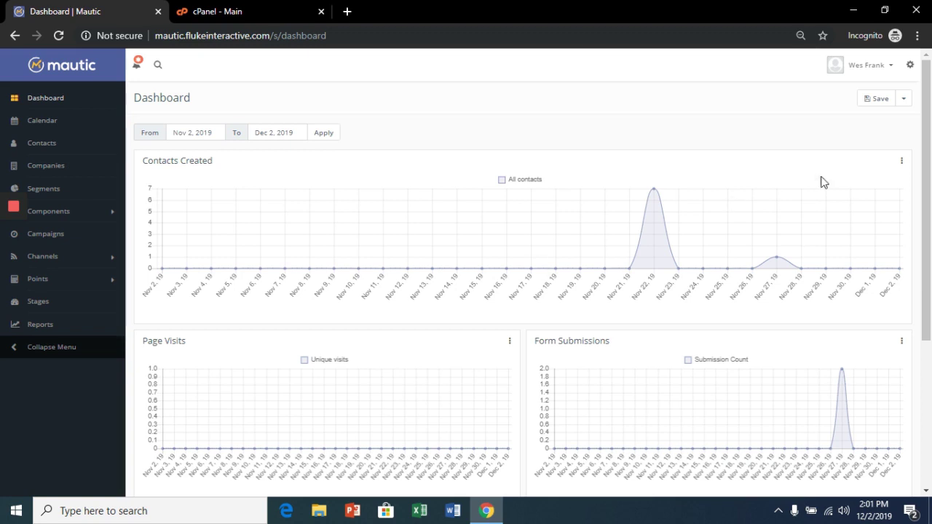
Step: Open Settings > Plugins > Zapier Integration and follow its link to Zapier's Mautic integrations page
click(909, 65)
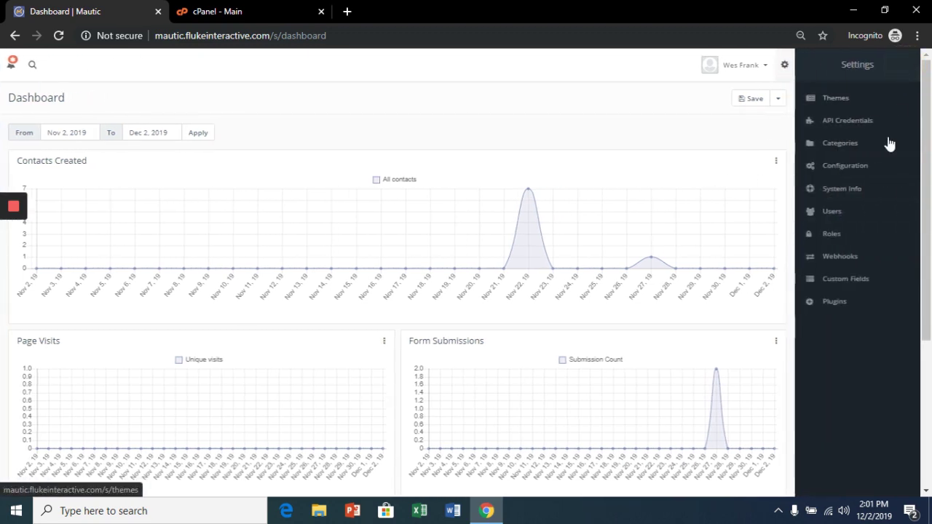
click(841, 309)
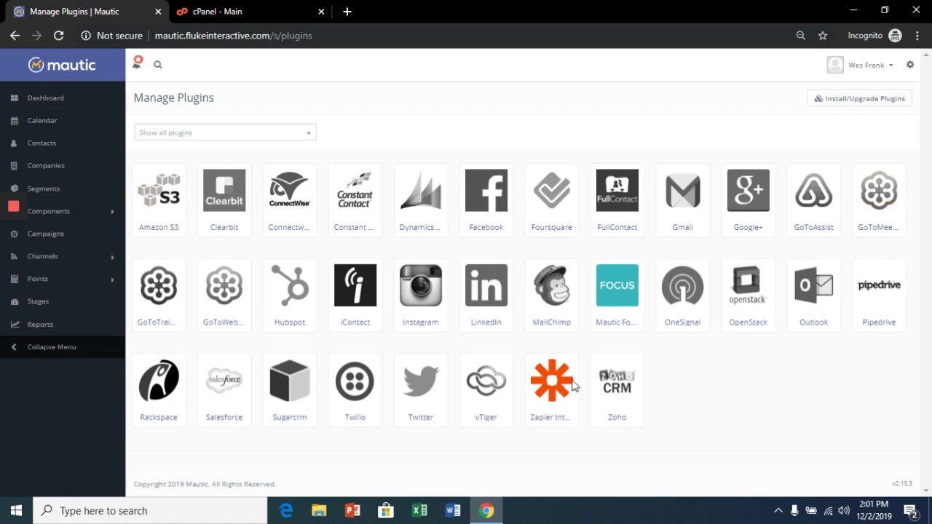
click(550, 386)
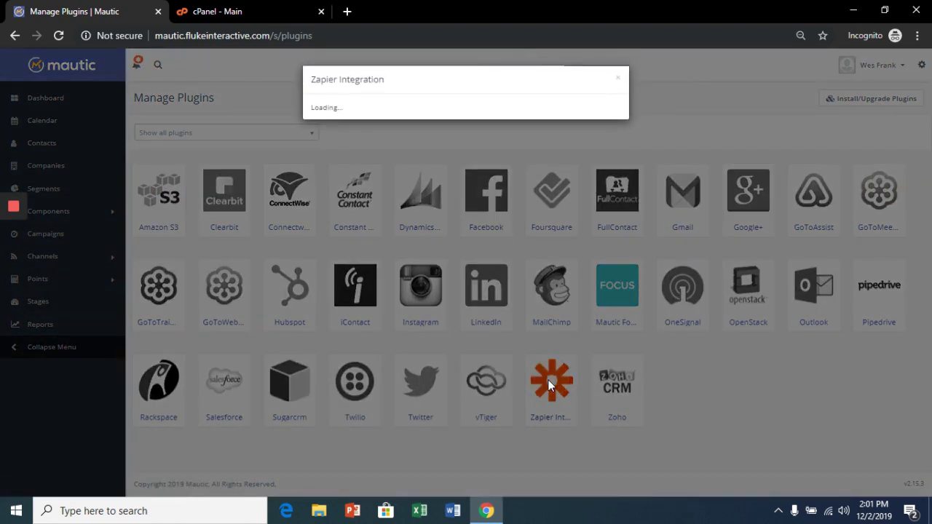
scroll(548, 382, down, 2)
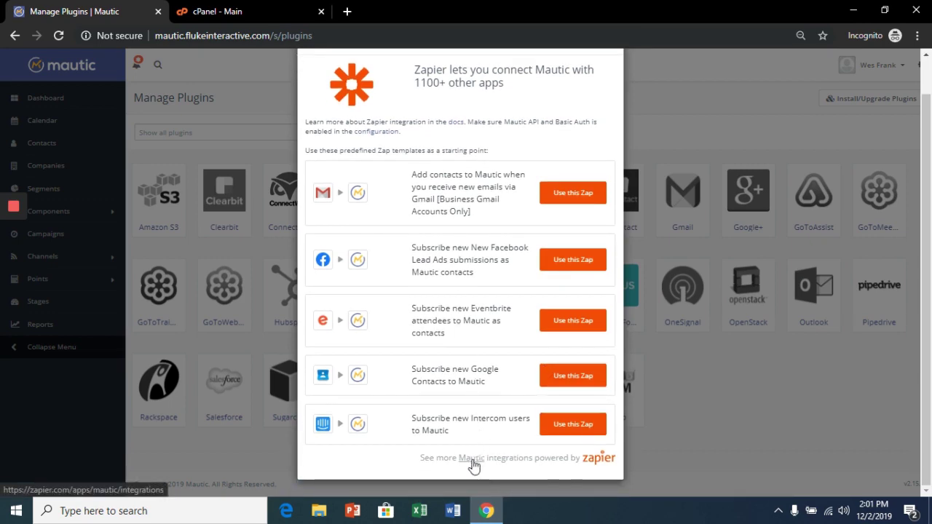
click(472, 461)
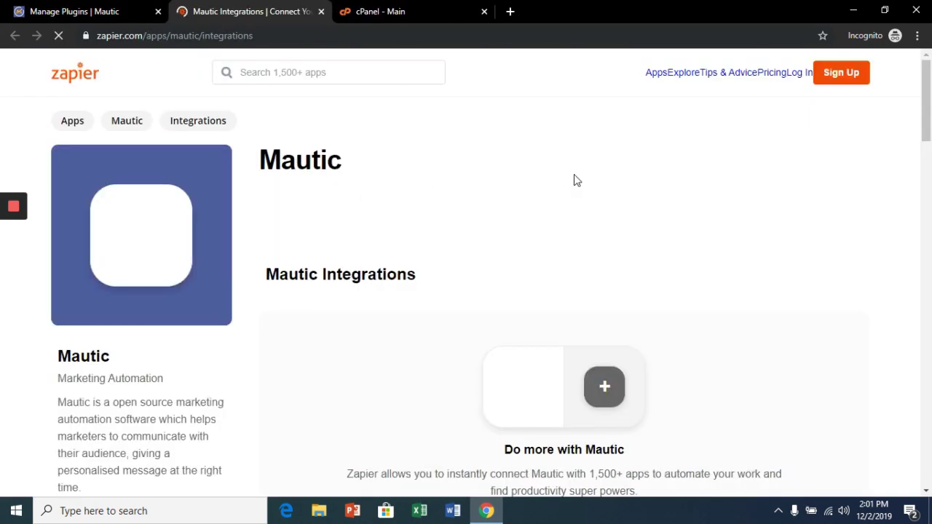
Step: Browse and load more Mautic integration templates on Zapier's integrations page
scroll(604, 262, down, 2)
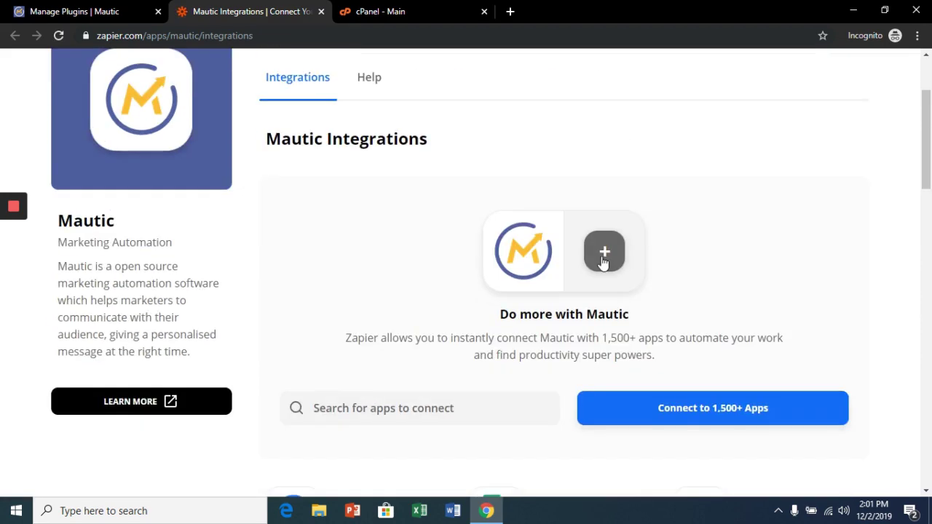
scroll(604, 262, down, 5)
scroll(603, 262, down, 3)
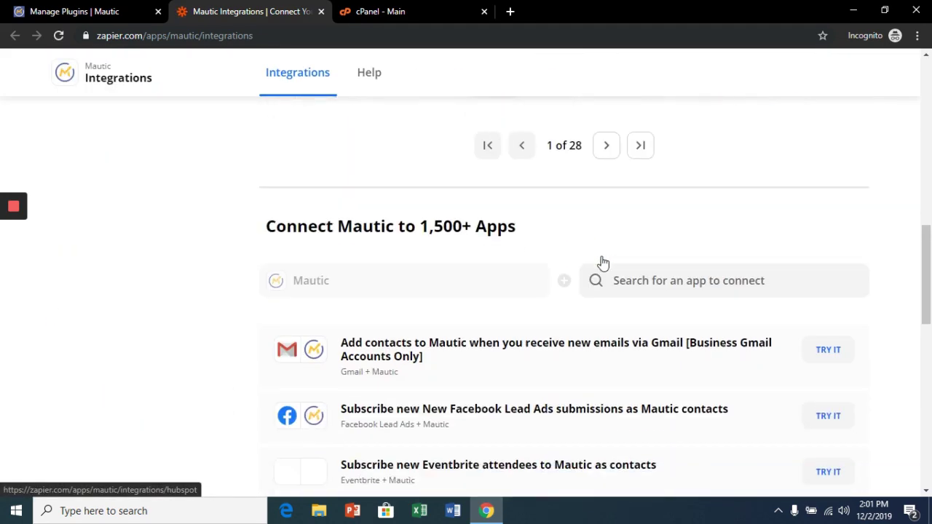
scroll(603, 262, down, 3)
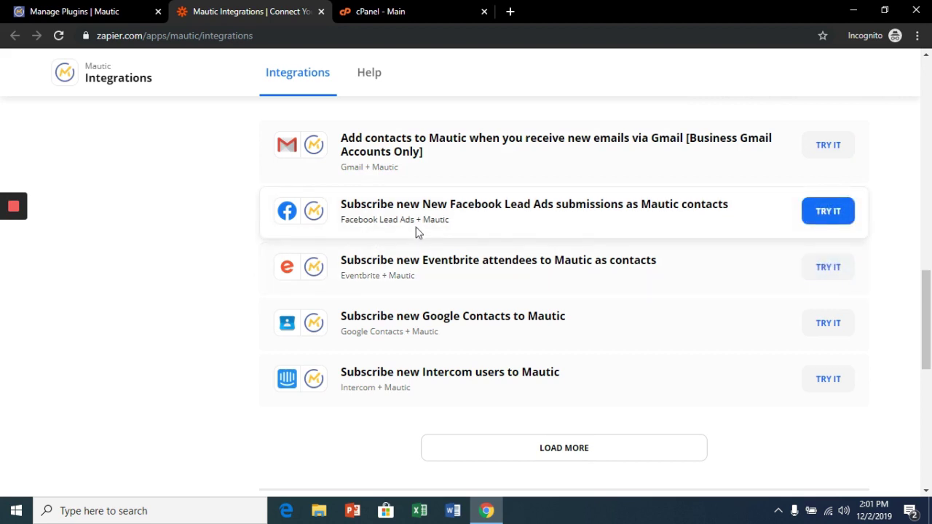
click(507, 450)
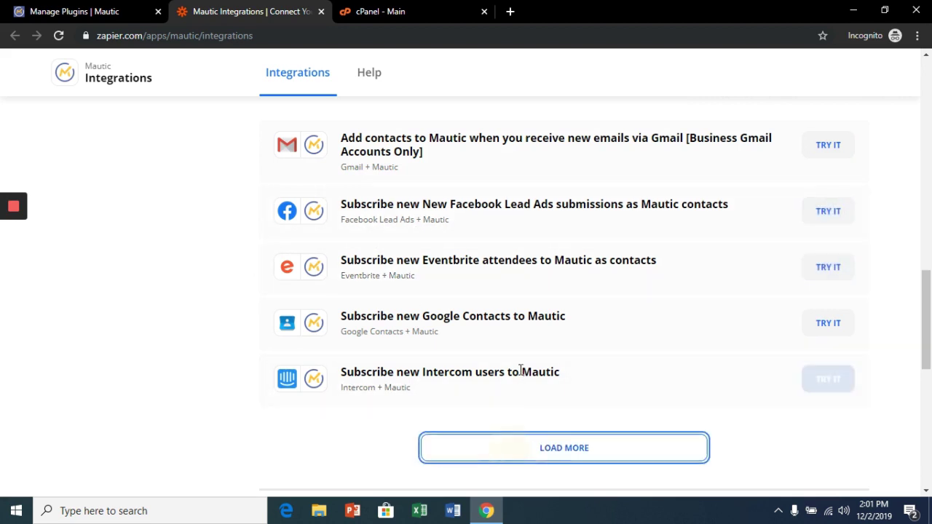
scroll(520, 369, down, 2)
scroll(408, 307, down, 1)
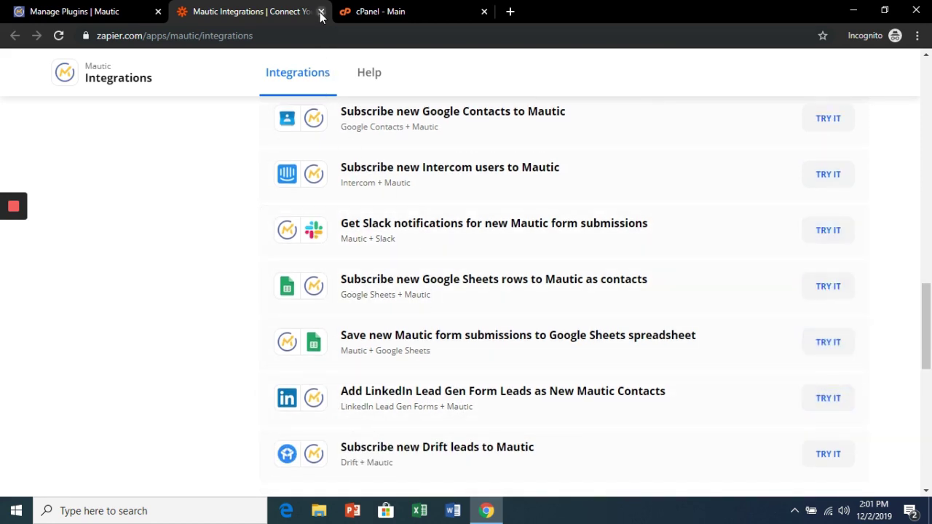
Step: Close the Zapier integrations tab and use the Google Contacts template from Mautic's Zapier plugin
click(164, 10)
middle_click(182, 8)
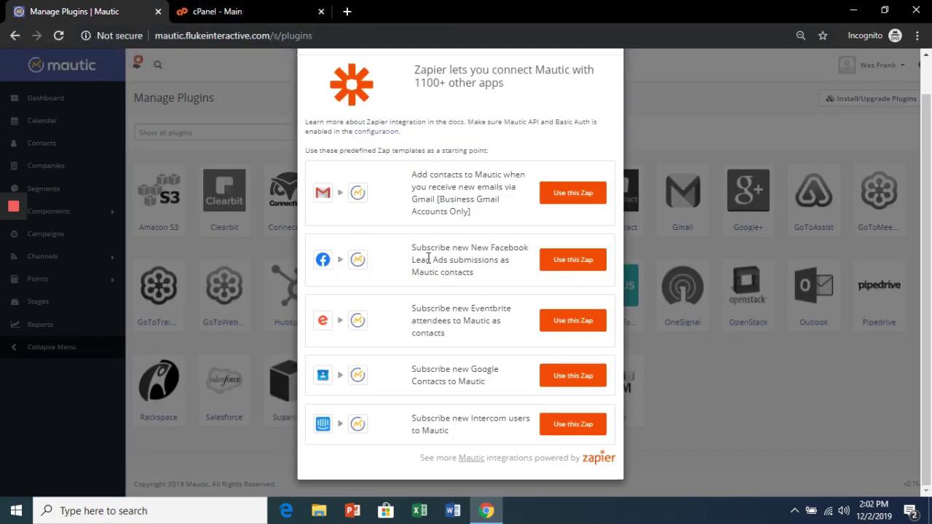
click(561, 377)
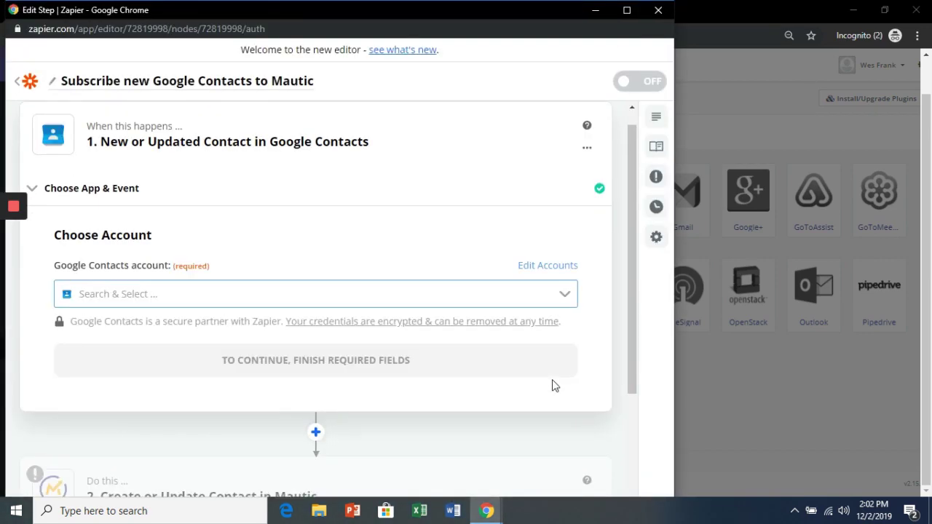
Step: Connect the Google Contacts trigger to its account and skip the trigger test
click(299, 301)
click(260, 334)
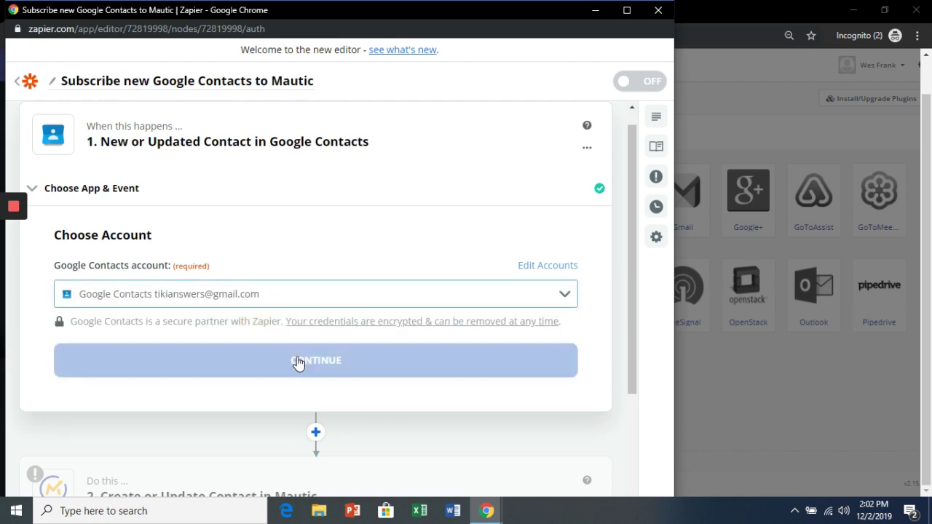
click(311, 364)
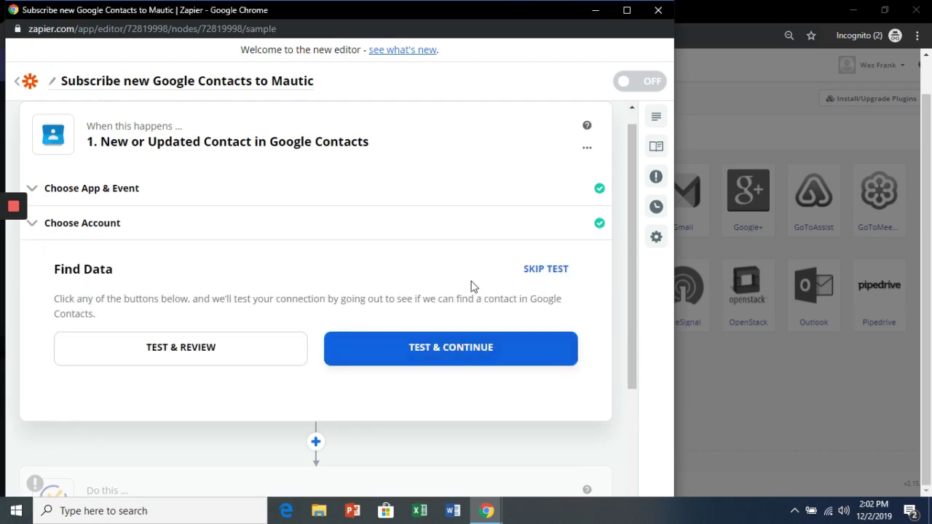
click(553, 269)
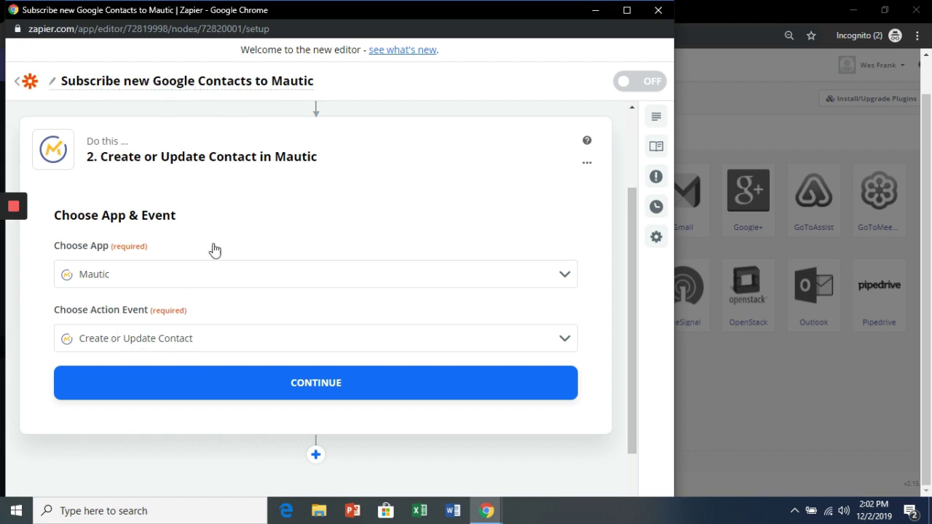
Step: Confirm the Mautic Create or Update Contact action and select the first Mautic account
click(258, 394)
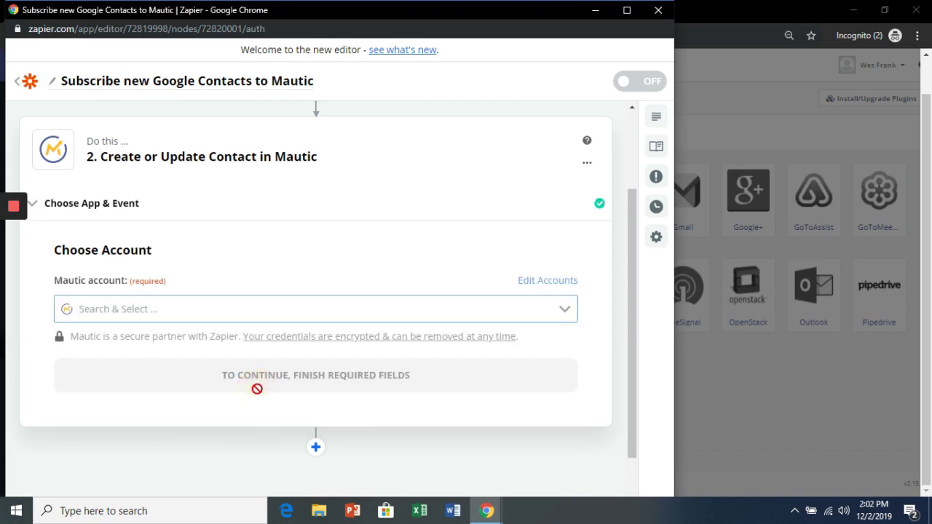
click(217, 314)
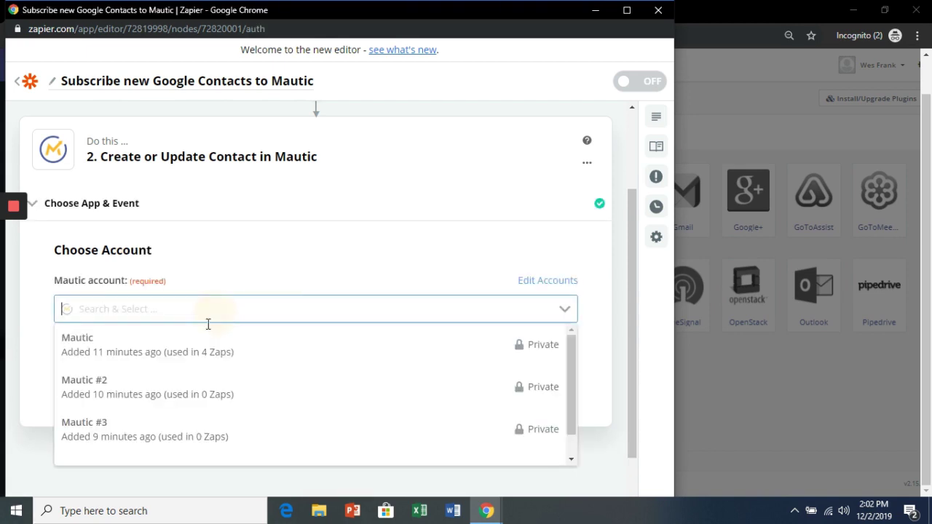
click(185, 355)
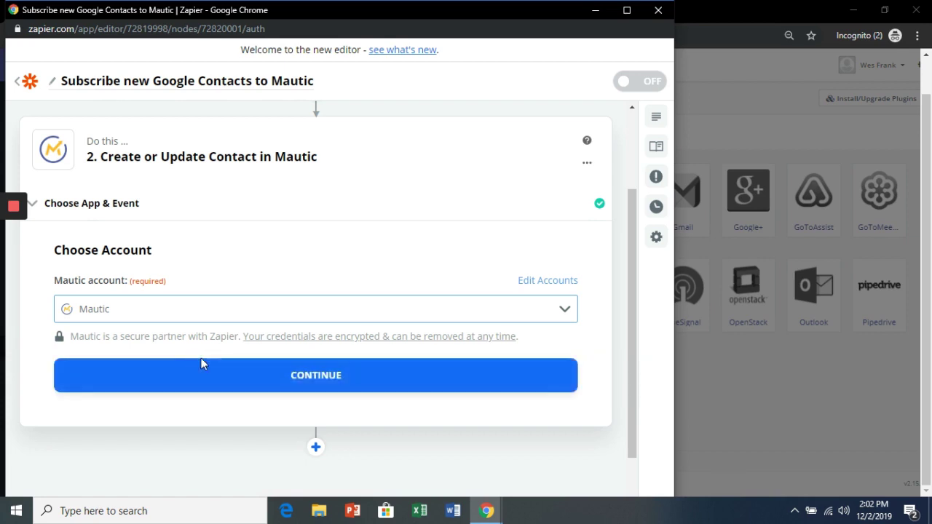
click(230, 370)
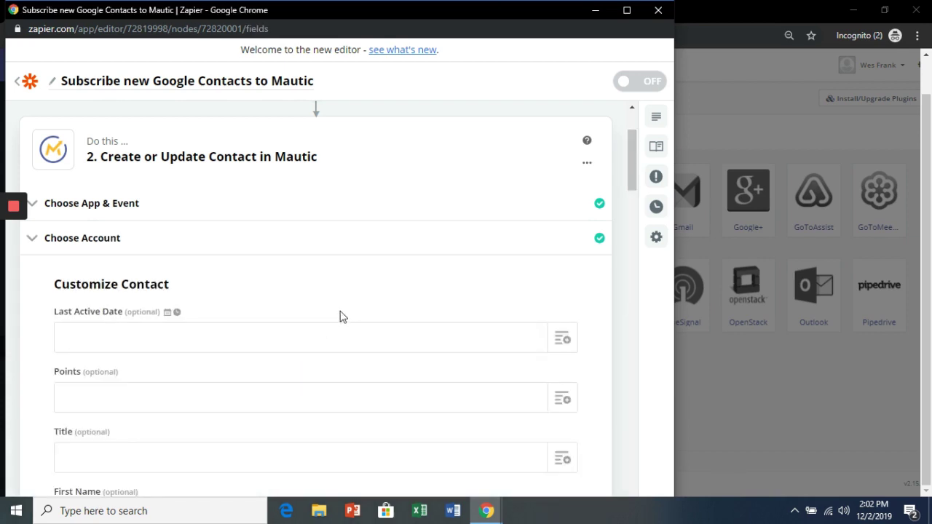
Step: Map Google Contacts' Name First, Name Last and Emails Home into Mautic's First Name, Last Name and Email
scroll(342, 316, down, 2)
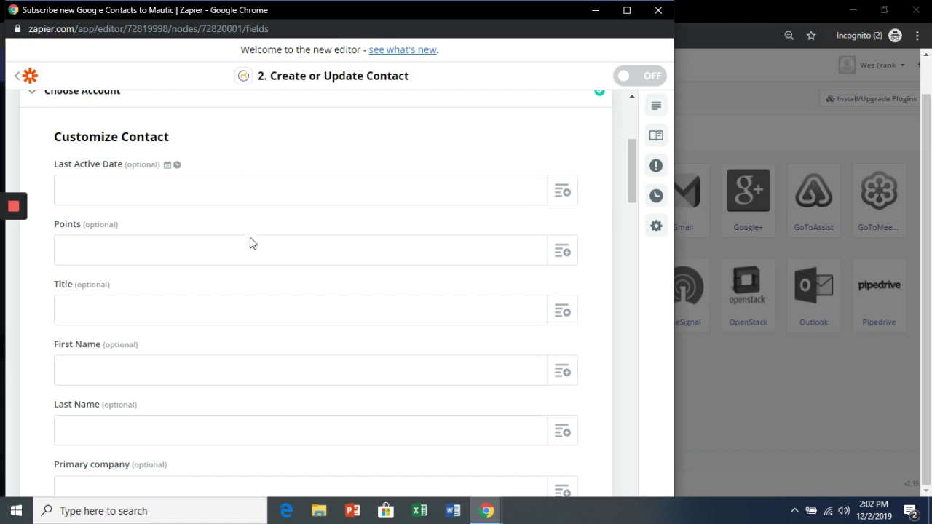
click(562, 375)
scroll(561, 379, down, 2)
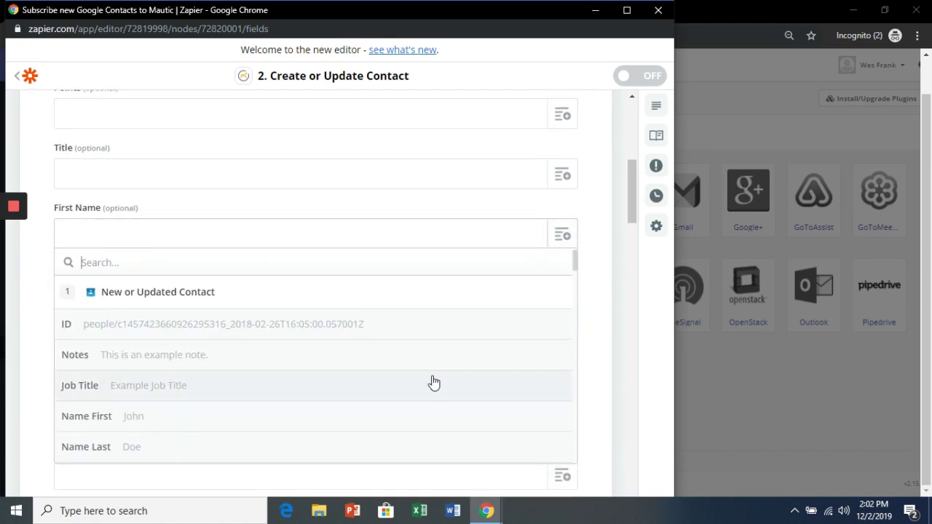
click(247, 415)
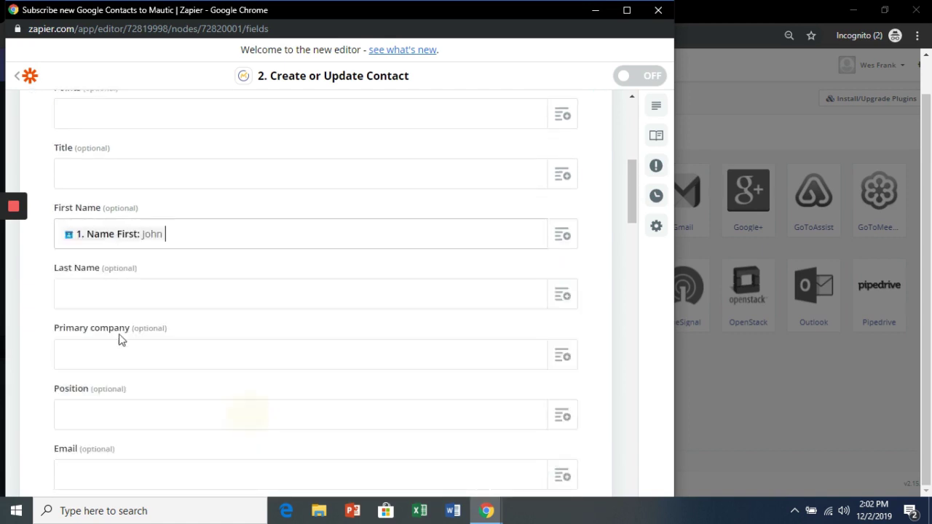
click(567, 301)
scroll(377, 391, down, 3)
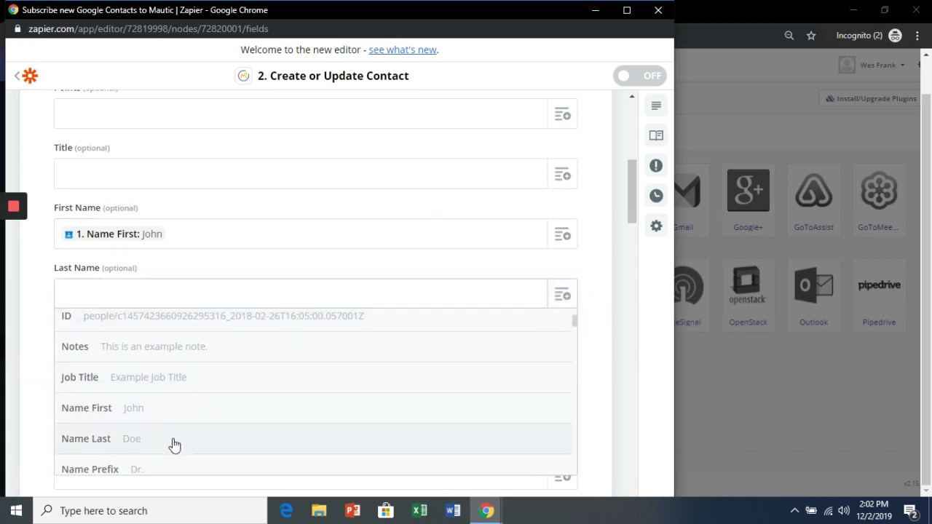
click(175, 441)
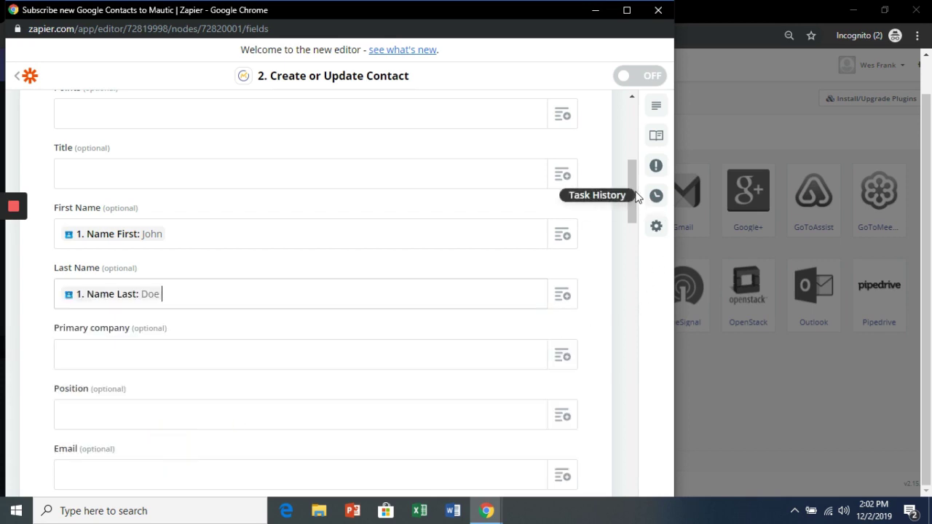
drag(636, 226, 634, 255)
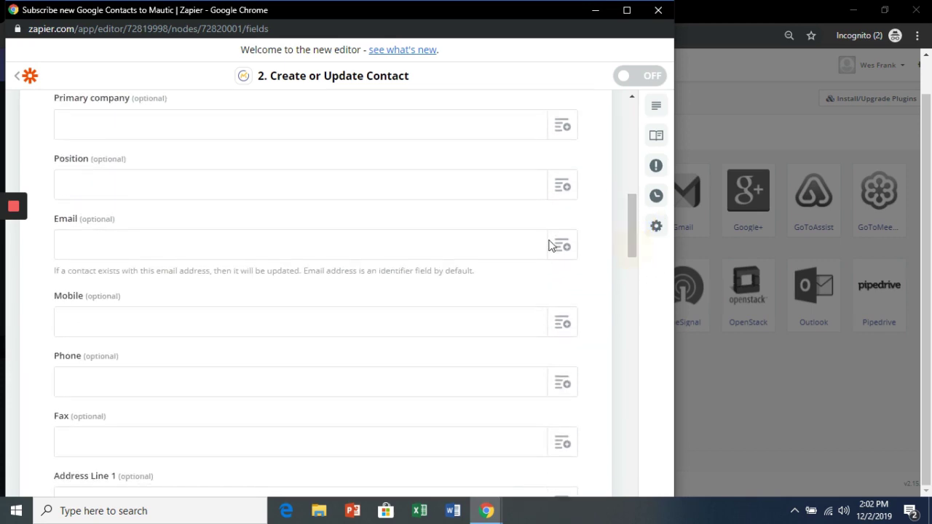
click(560, 248)
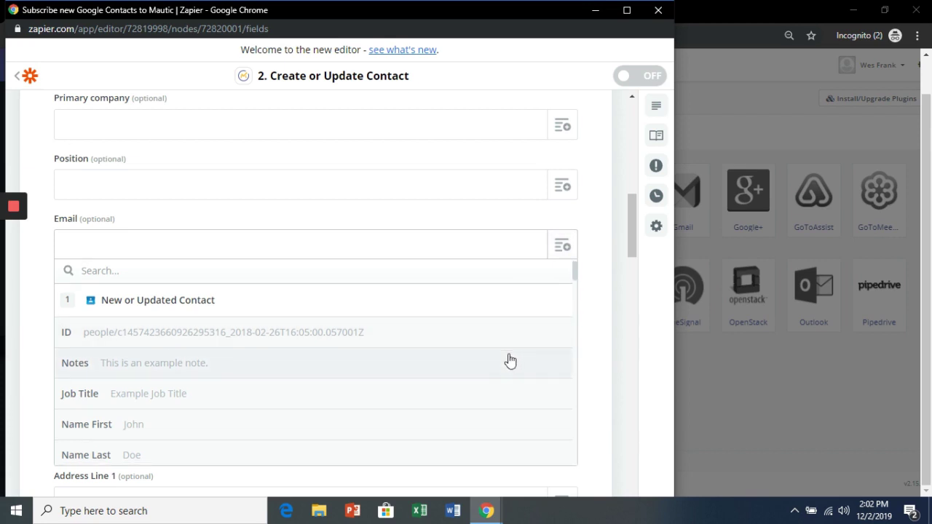
scroll(500, 362, down, 5)
scroll(501, 363, down, 10)
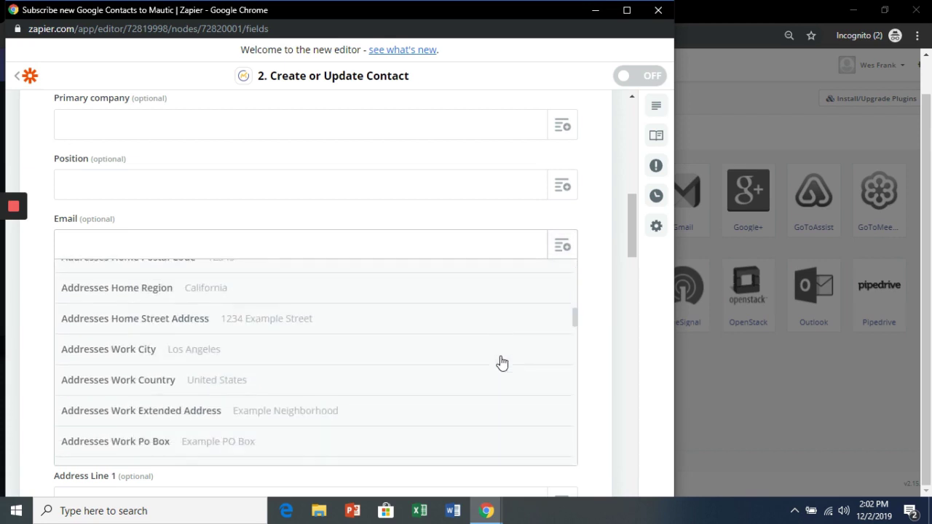
scroll(500, 362, up, 2)
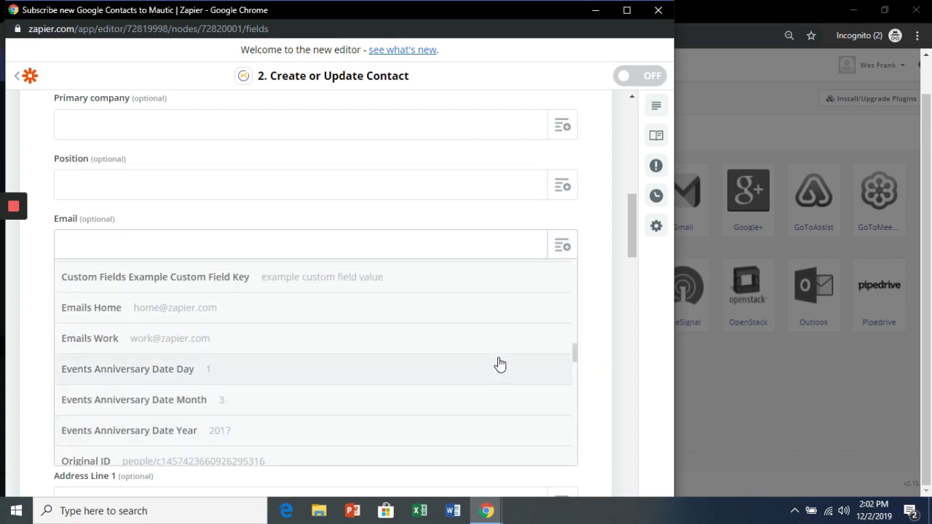
click(304, 315)
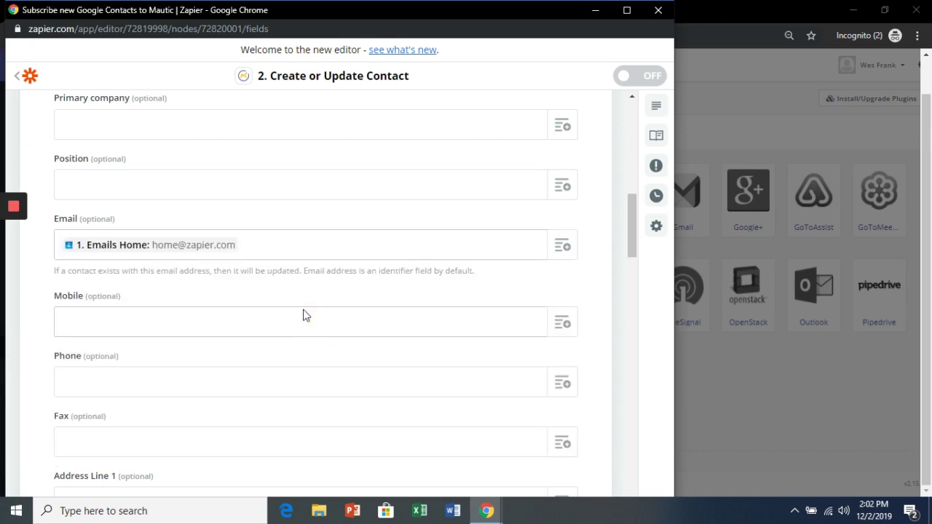
Step: Finish the Mautic contact field customization and skip the action test
drag(633, 231, 639, 470)
click(356, 389)
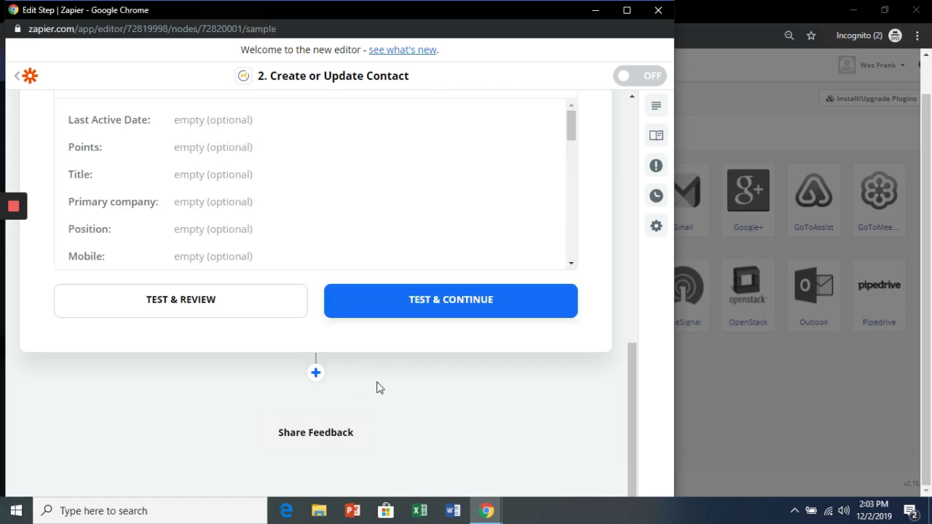
scroll(410, 398, up, 2)
drag(629, 385, 633, 266)
click(543, 169)
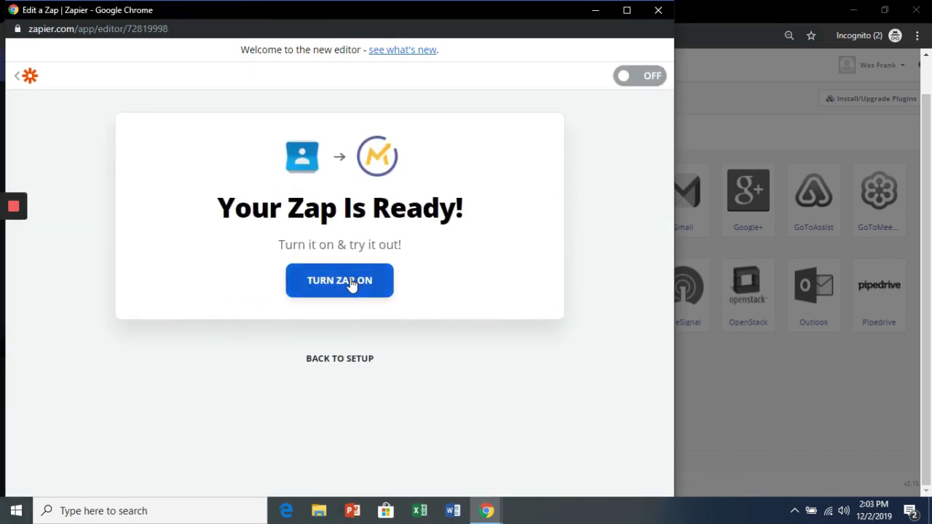
Step: Turn on the Google Contacts to Mautic Zap and close the Zapier window
click(328, 292)
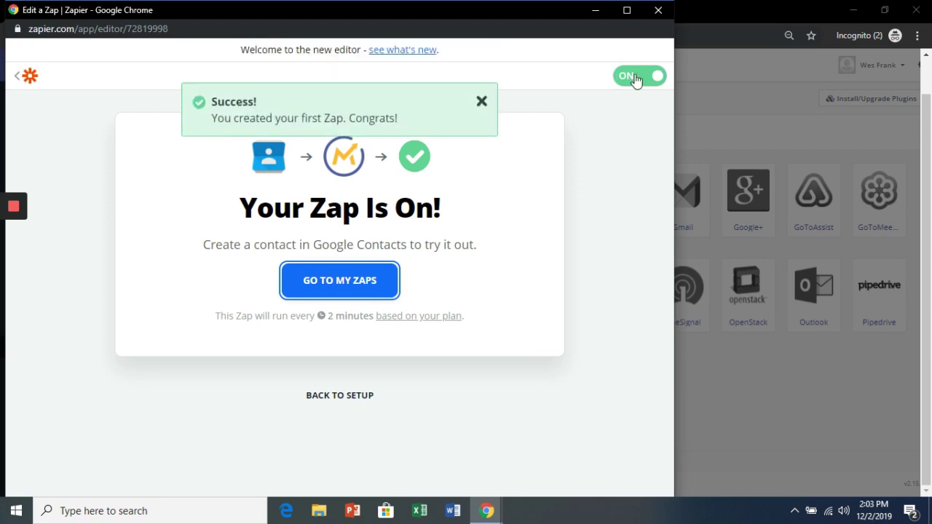
click(656, 11)
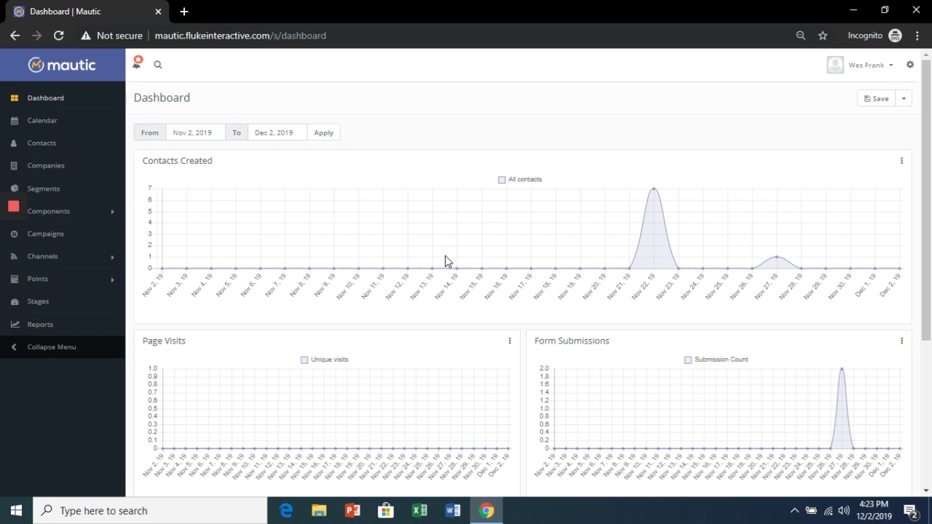
Step: Go to Points > Manage Actions and start a new point action
click(114, 281)
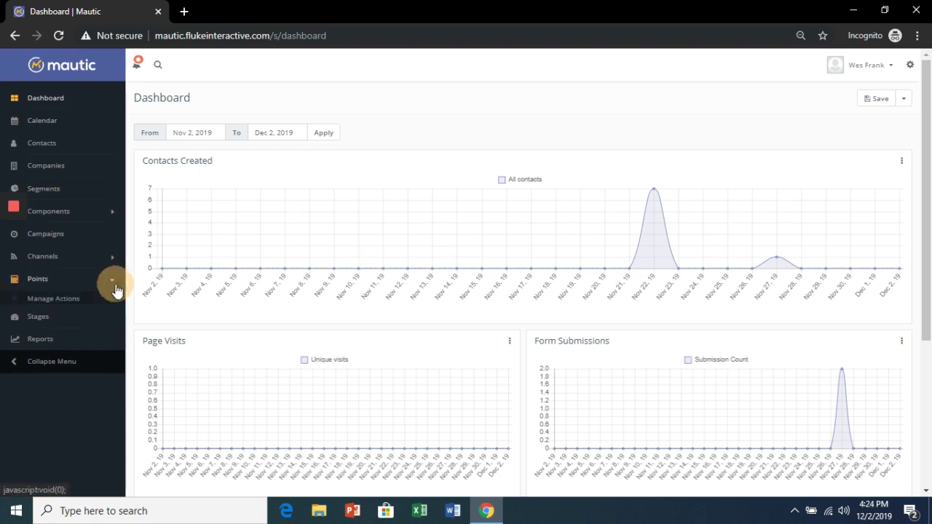
click(75, 305)
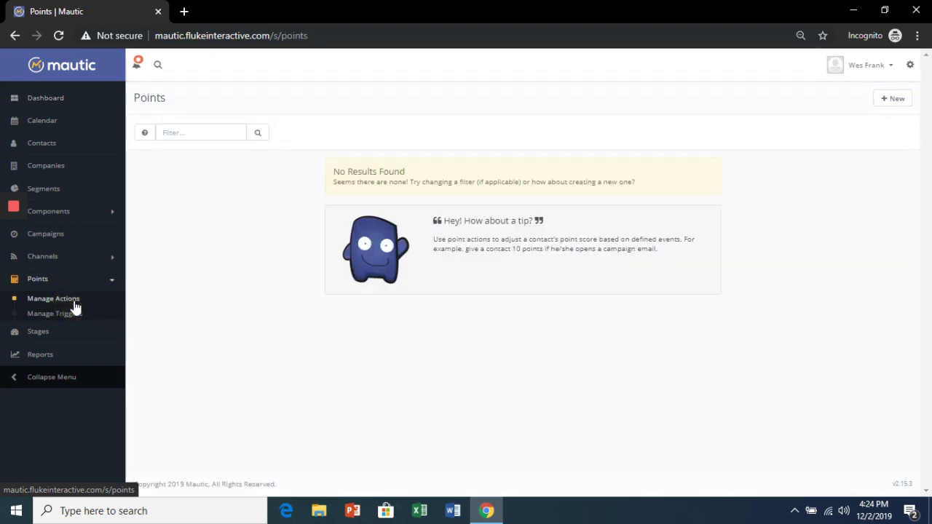
click(898, 102)
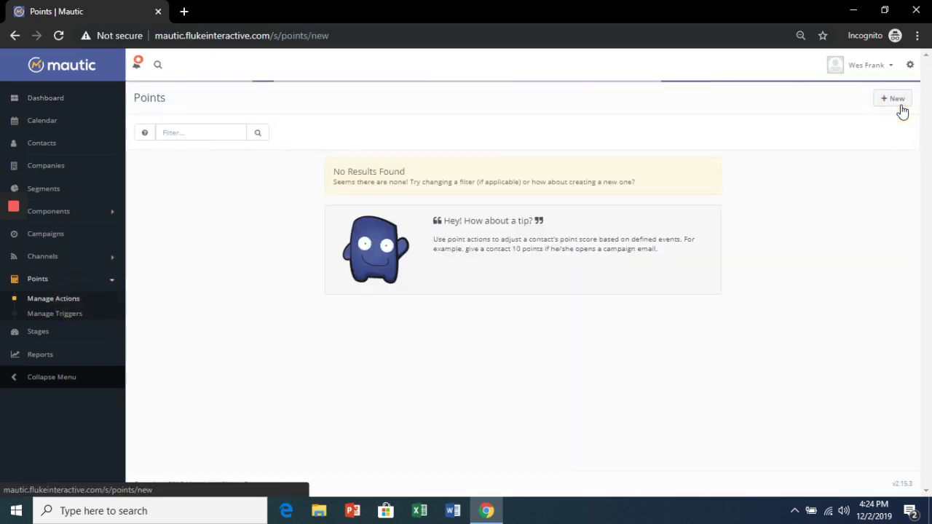
Step: Save a repeatable 'Opens Action' awarding 10 points when a contact opens an email
click(313, 144)
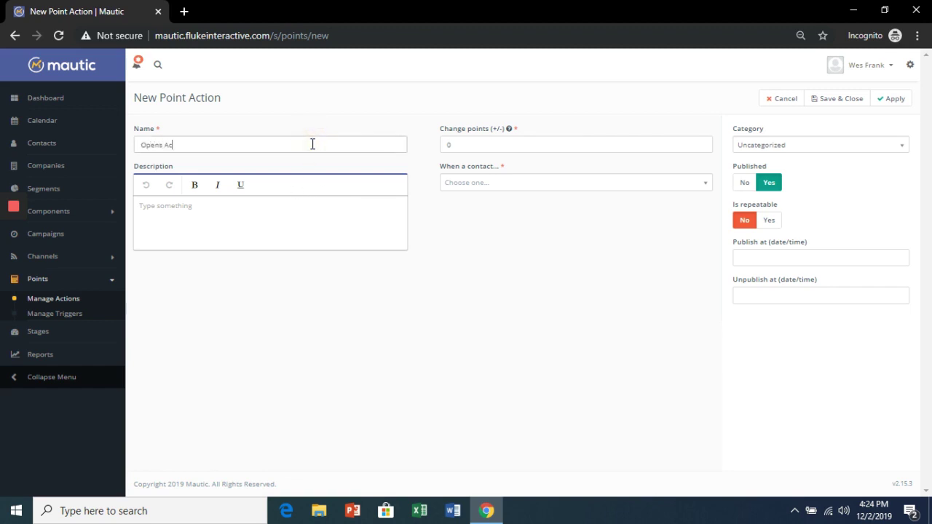
click(445, 143)
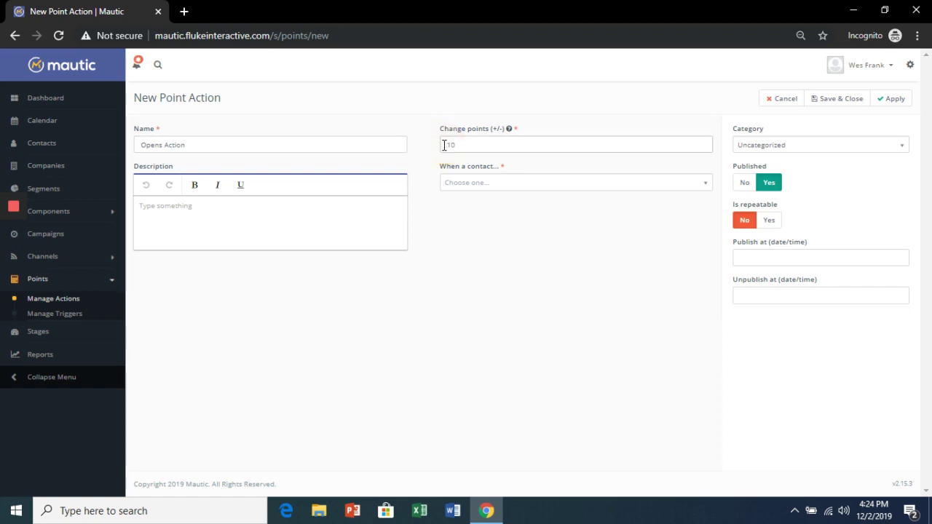
click(513, 188)
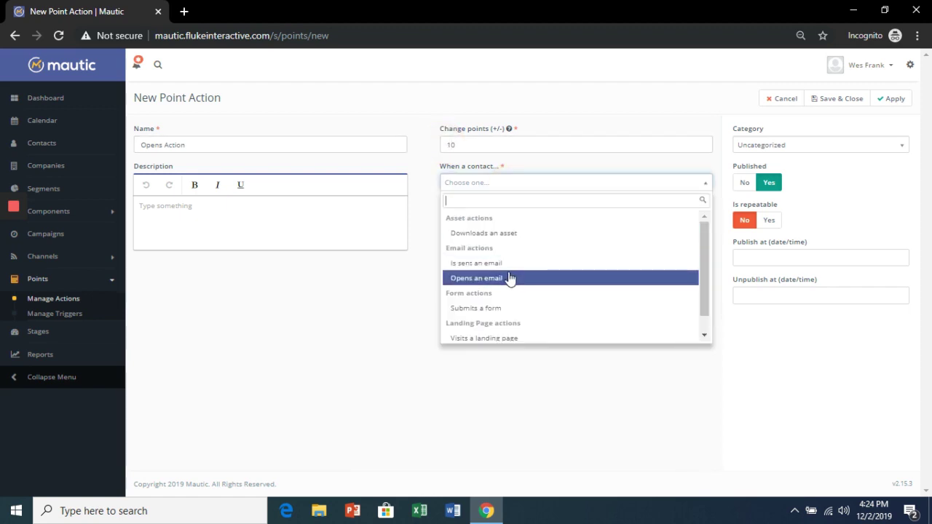
click(509, 277)
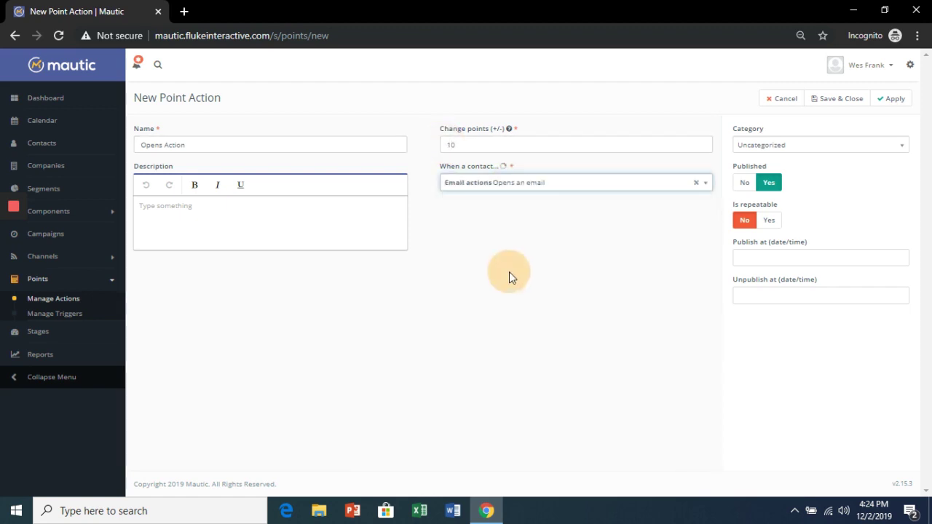
click(767, 222)
click(894, 99)
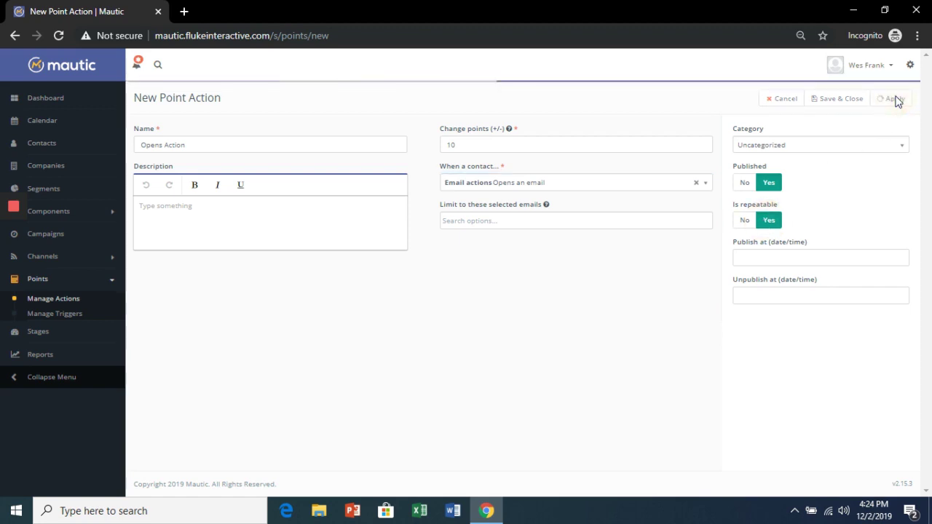
click(846, 103)
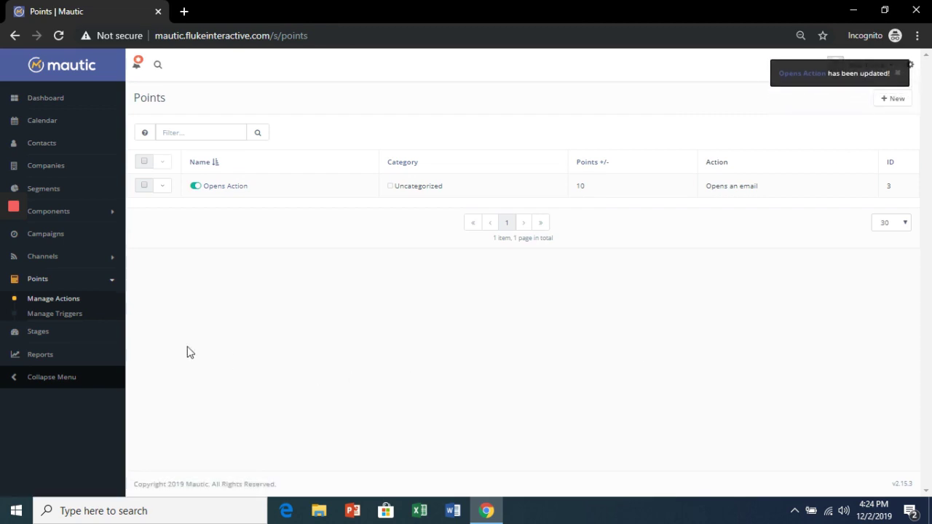
Step: Start a new point trigger with a minimum of 50 points
click(66, 319)
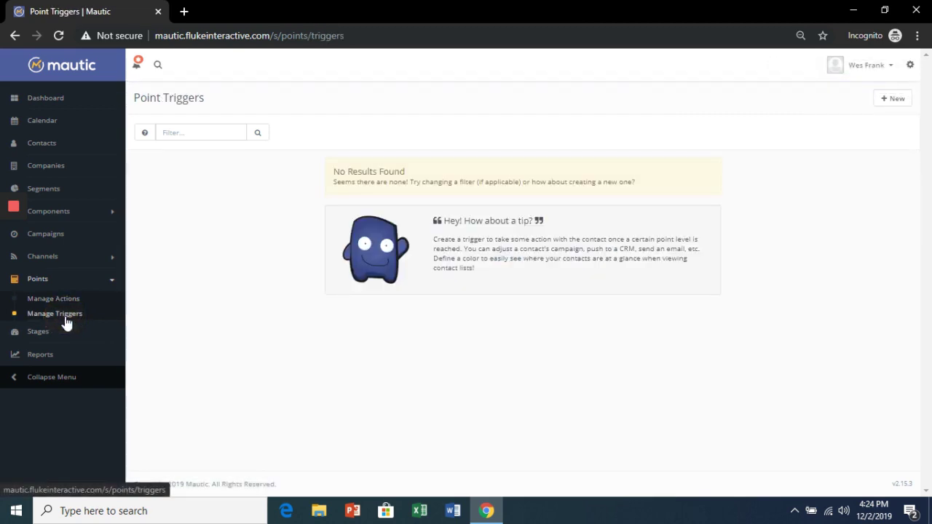
click(883, 99)
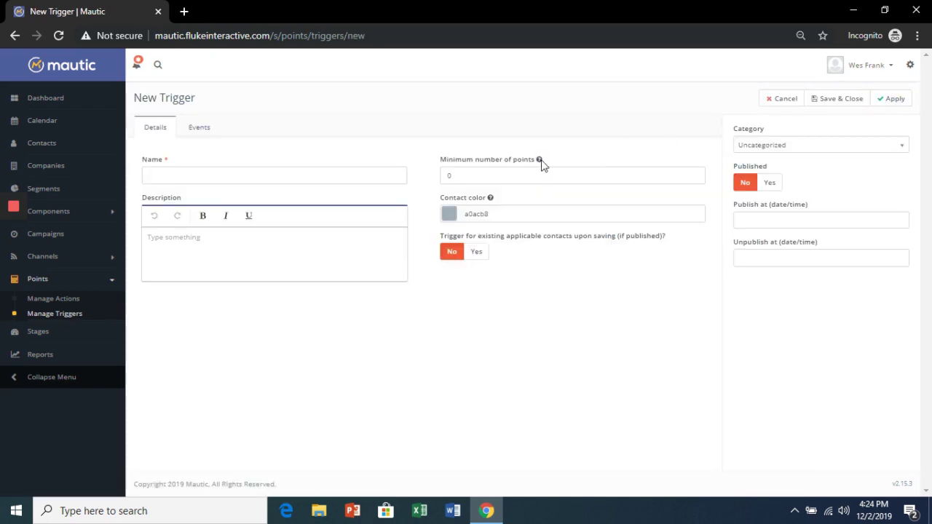
click(448, 174)
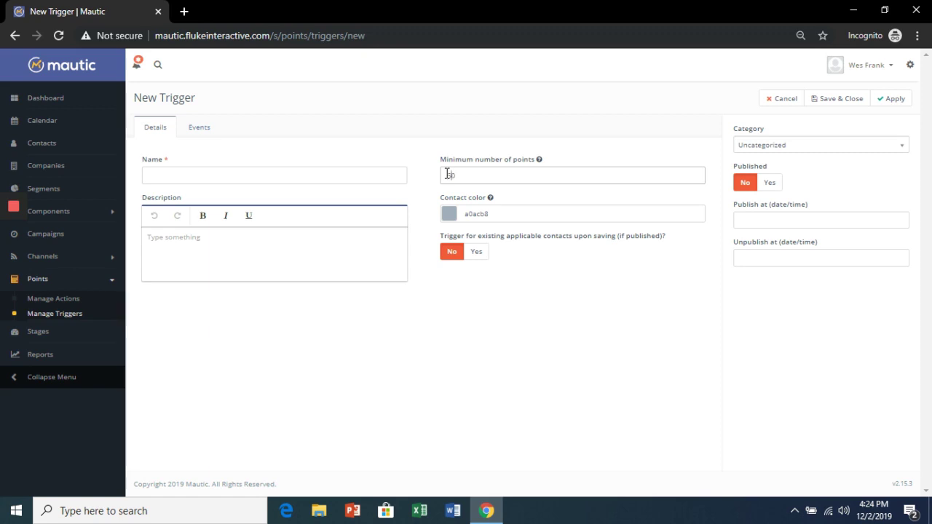
Step: Add a 'Send an email' event that sends the Hop On A Call? email
click(207, 130)
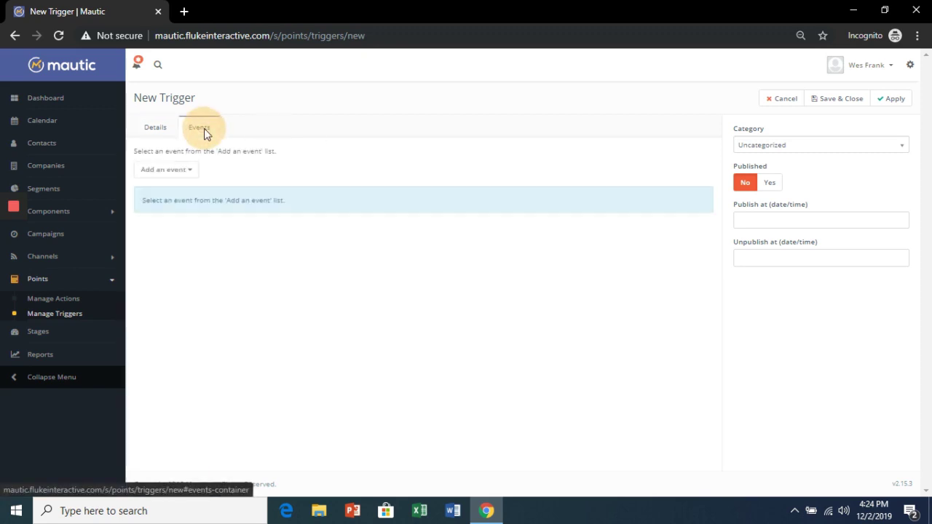
click(188, 174)
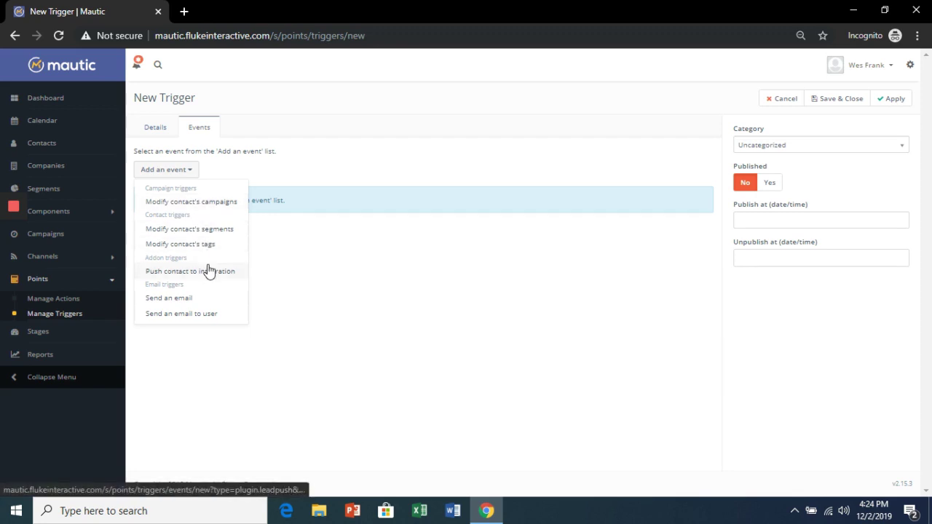
click(199, 298)
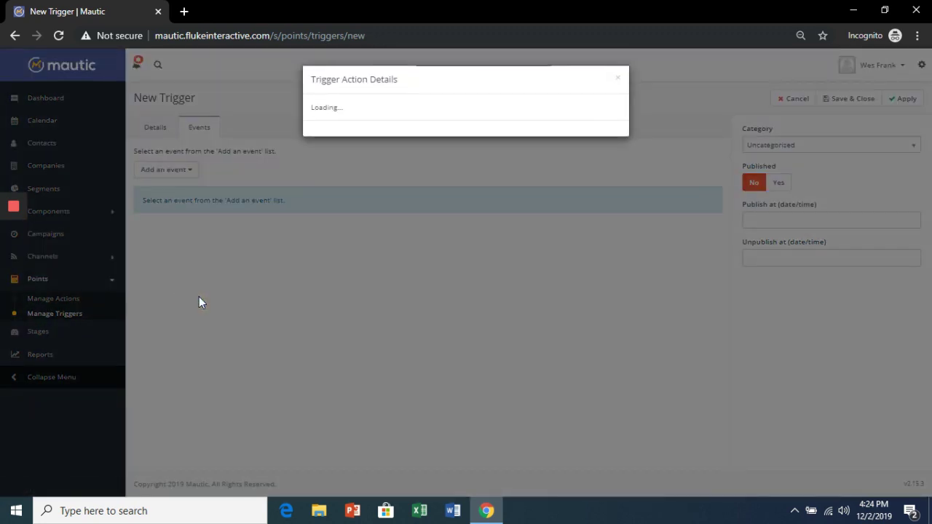
click(356, 272)
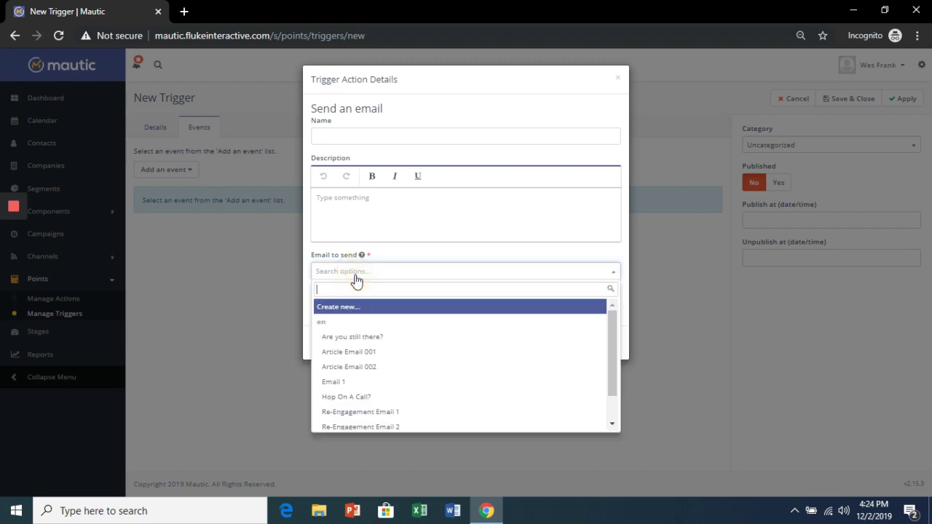
click(357, 397)
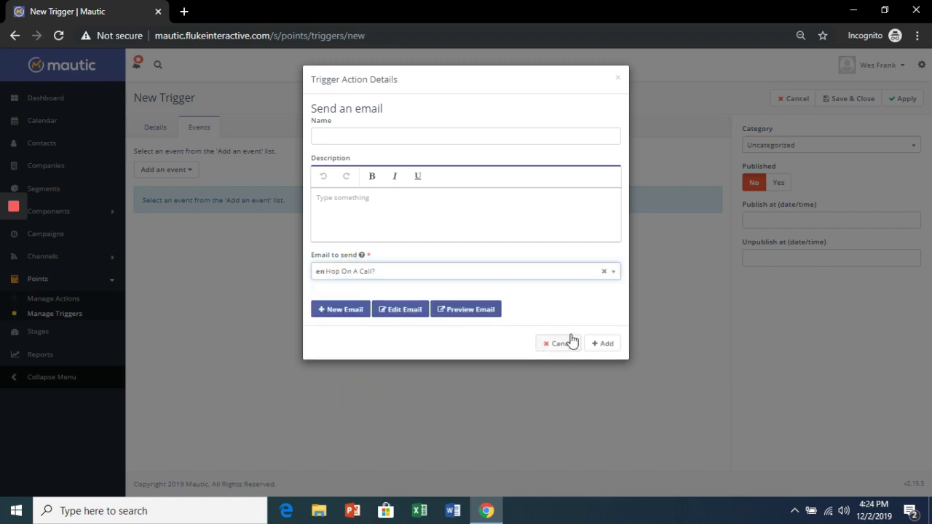
click(605, 345)
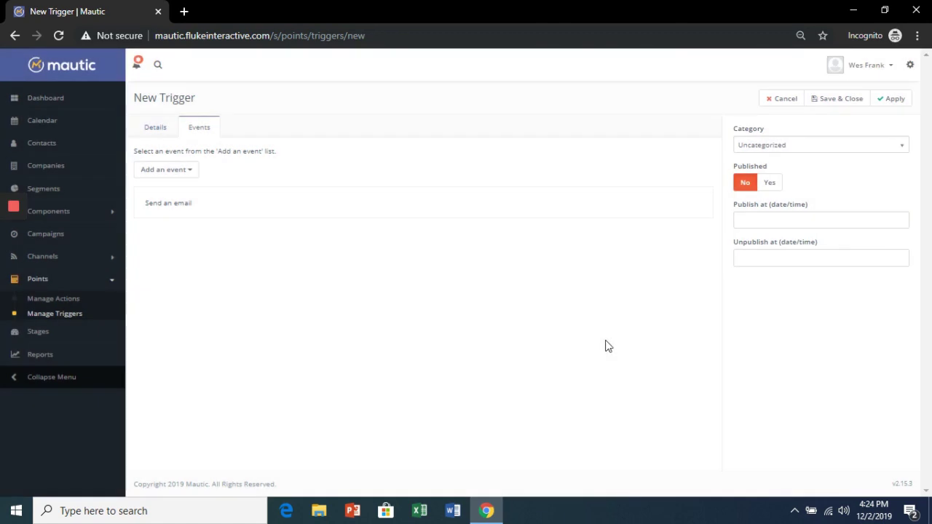
Step: Publish the trigger as 'Hop on a call? Email', apply it to existing contacts, and save
click(772, 187)
click(146, 129)
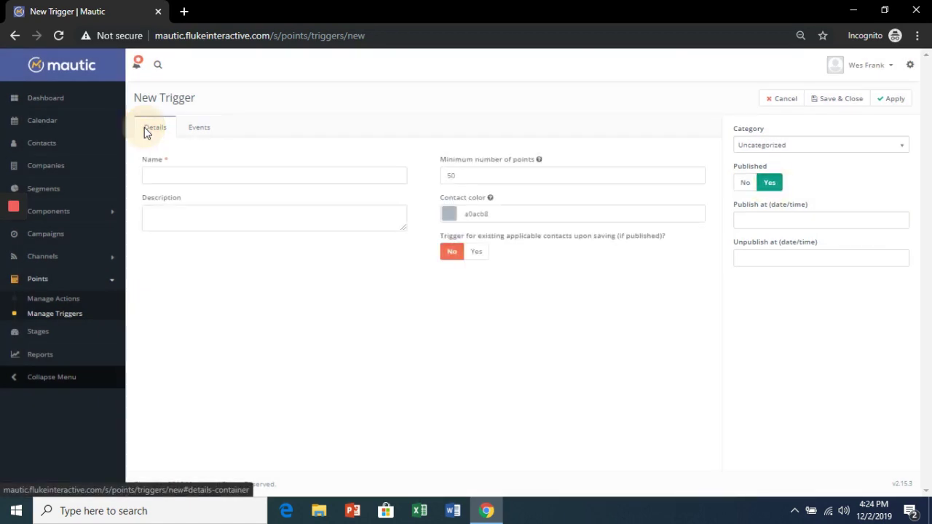
click(179, 177)
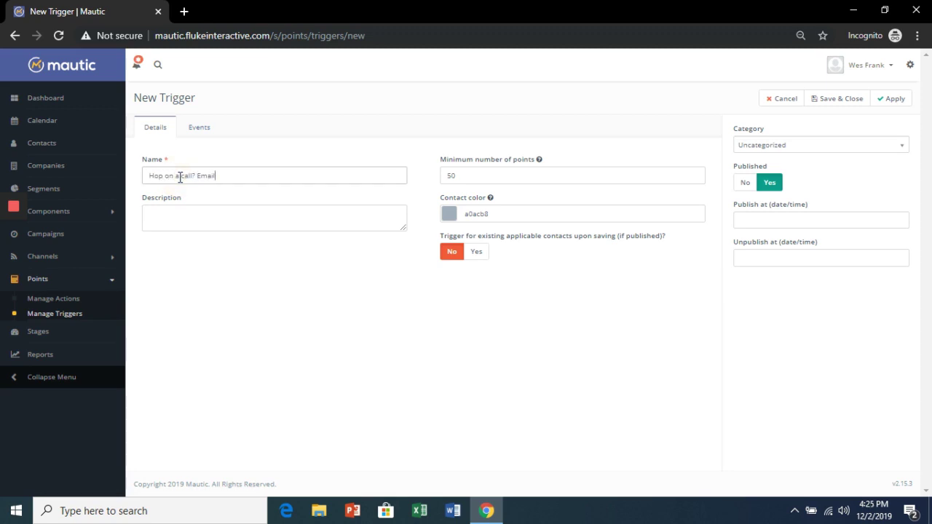
click(479, 253)
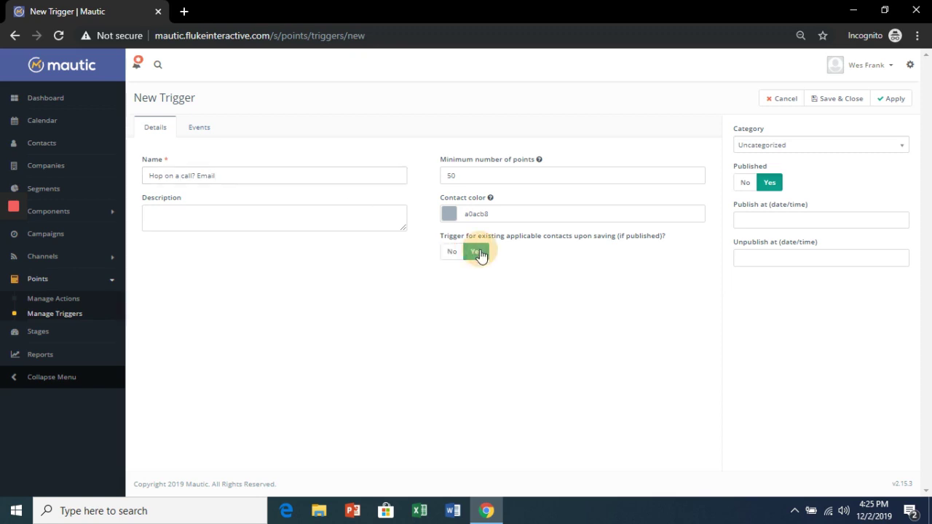
click(895, 101)
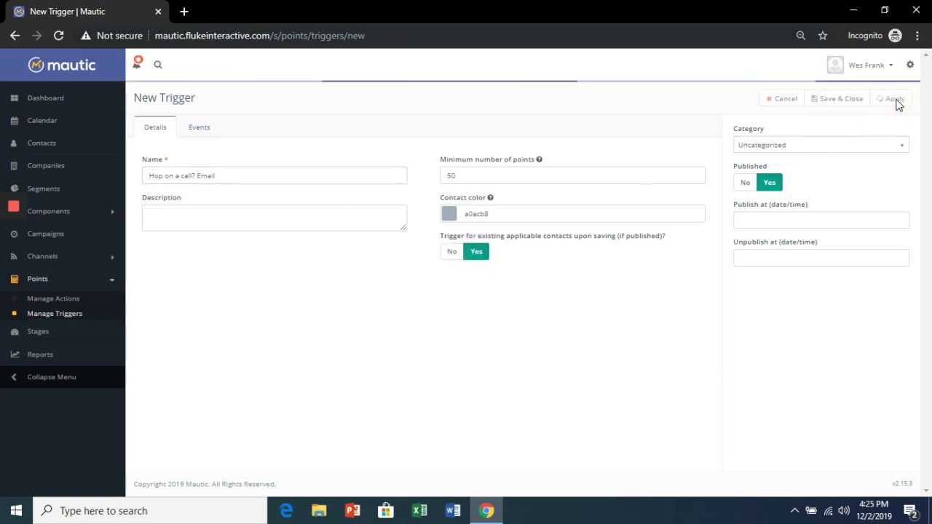
click(843, 103)
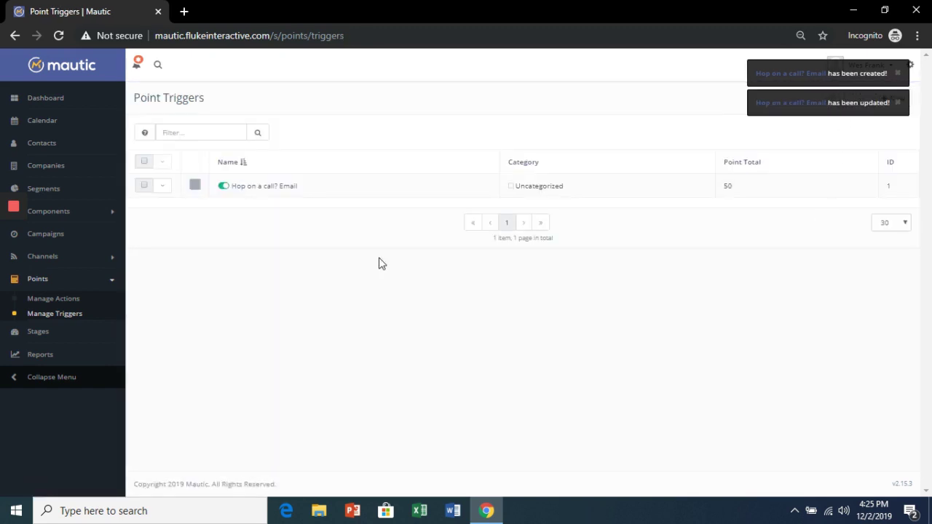
click(45, 143)
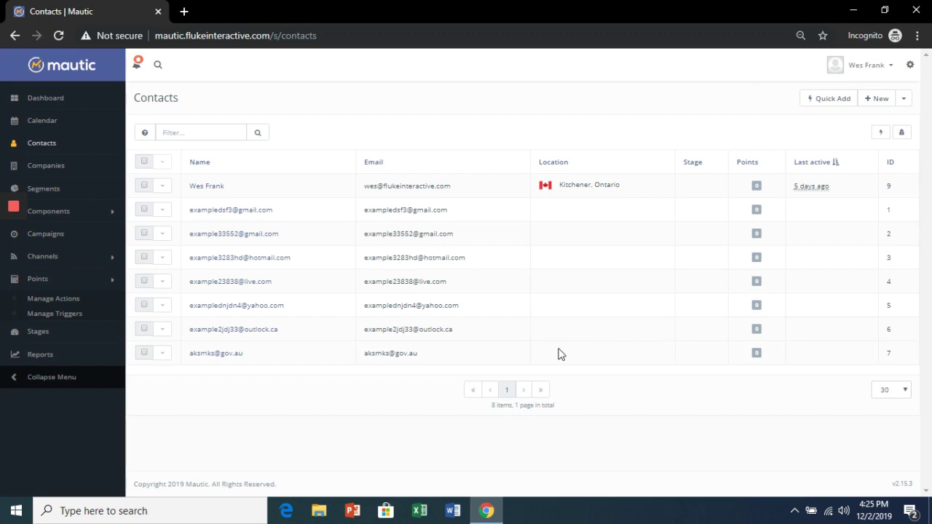
Step: Return to the Points > Manage Triggers page
click(58, 317)
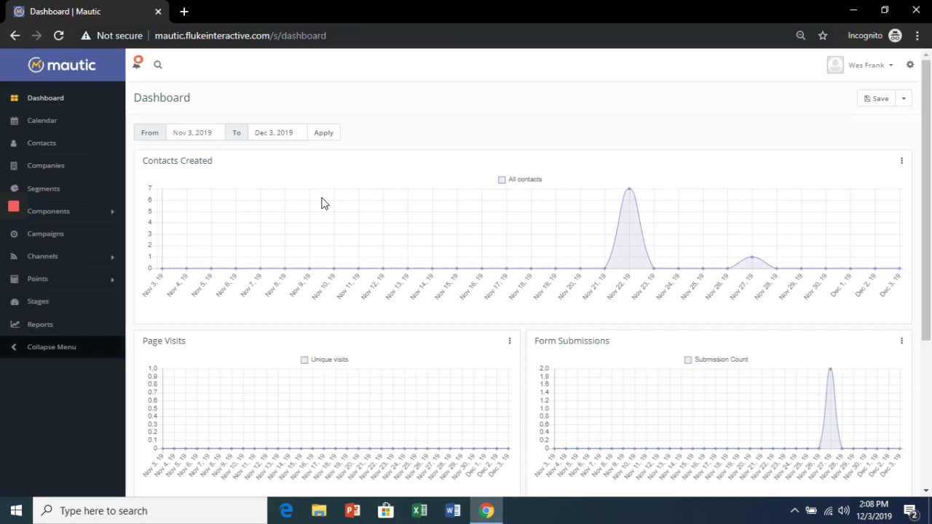
Step: Upload and install the pook-event-invitation.zip theme from the Themes settings
click(912, 67)
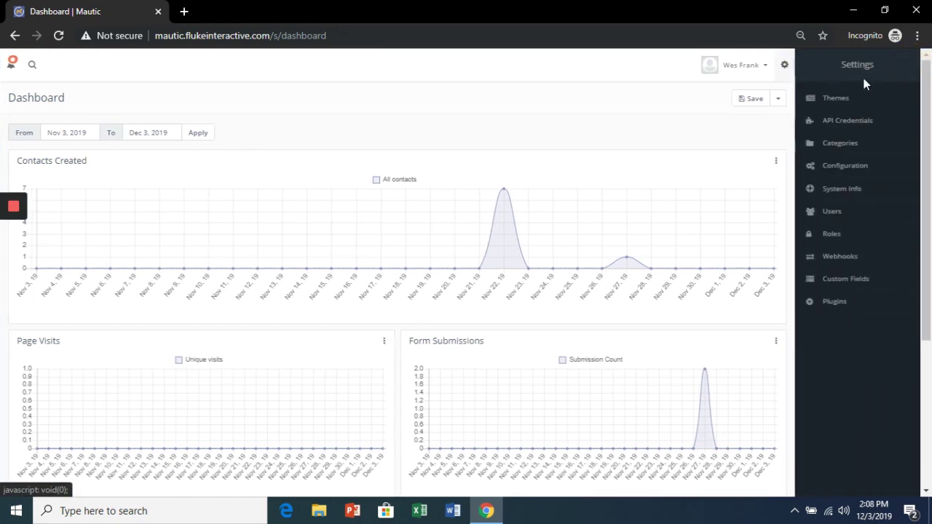
click(837, 96)
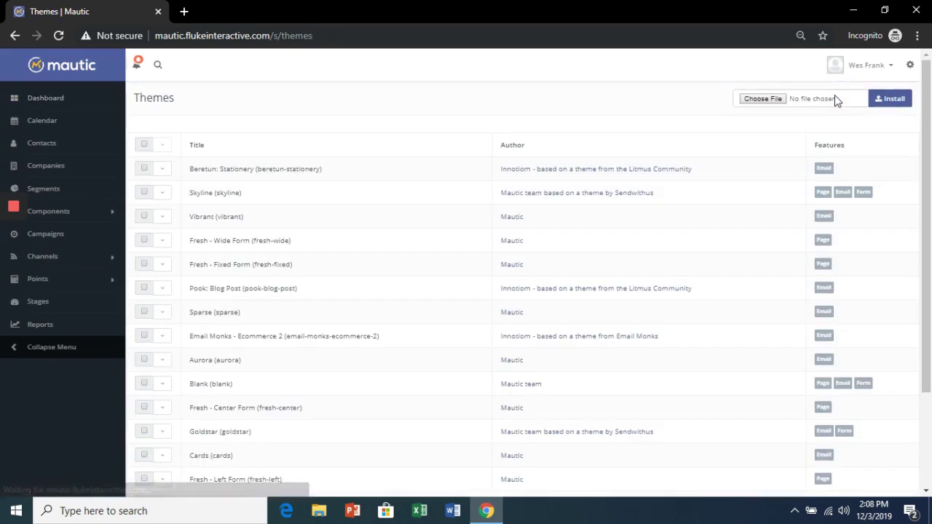
click(772, 99)
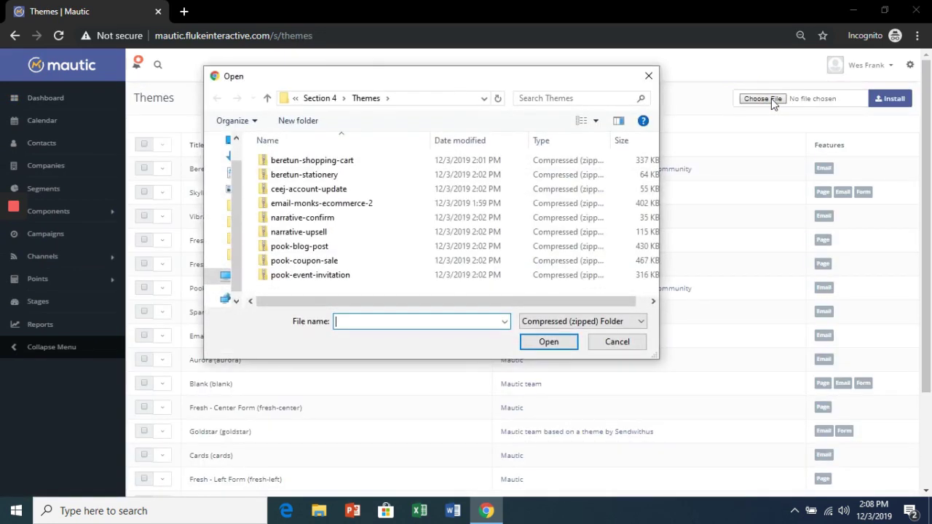
click(306, 277)
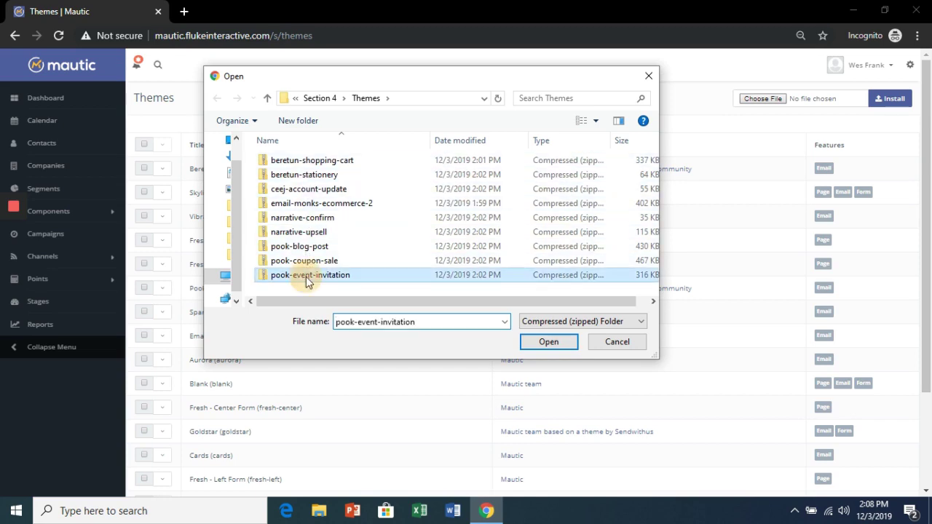
click(534, 343)
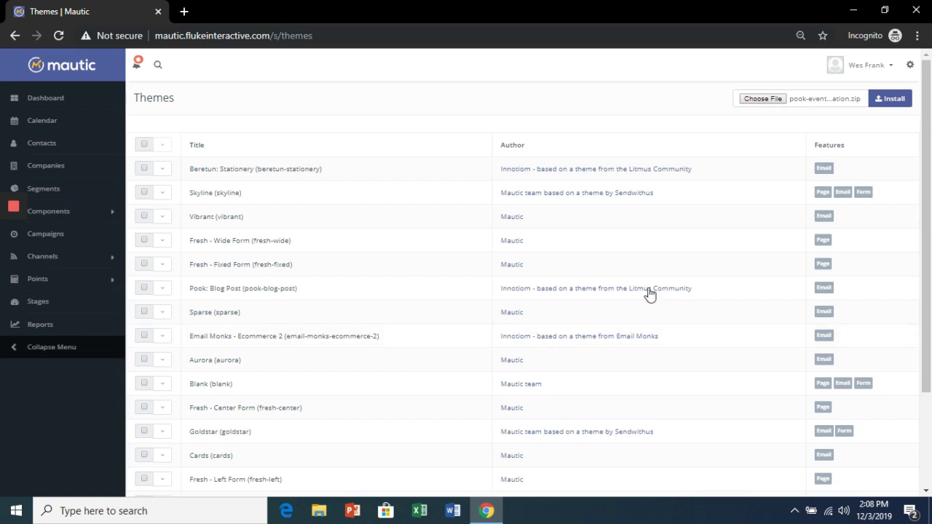
click(884, 99)
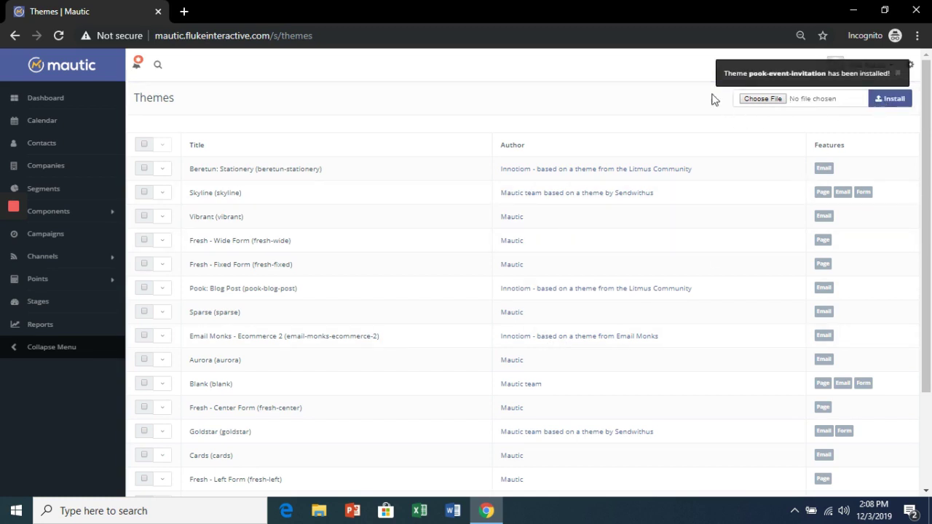
Step: Go to Channels > Emails and begin a new email
click(71, 259)
click(43, 293)
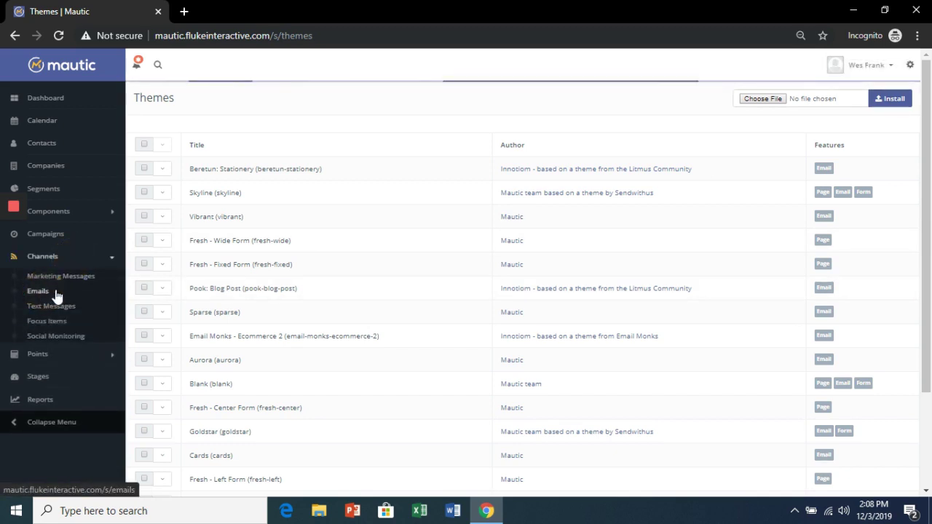
click(891, 100)
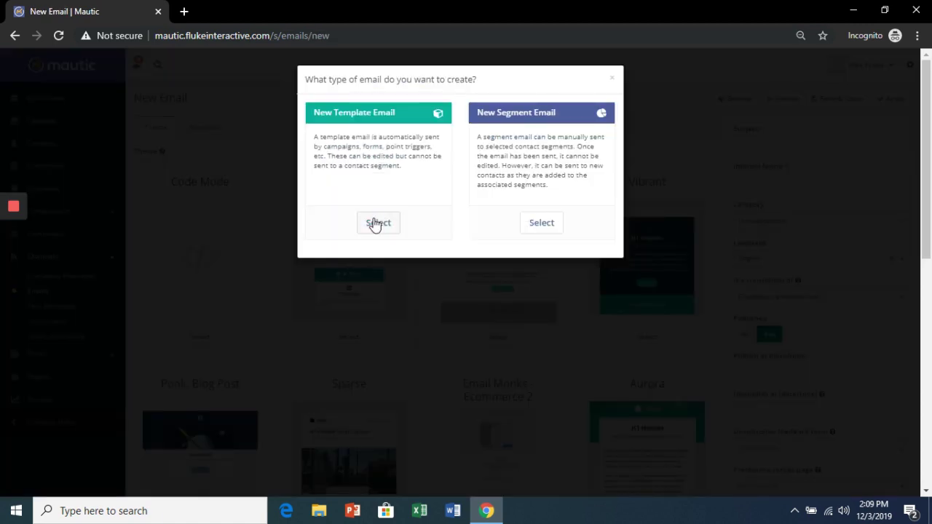
Step: Choose Template Email and select the Pook: Event Invitation theme
click(376, 224)
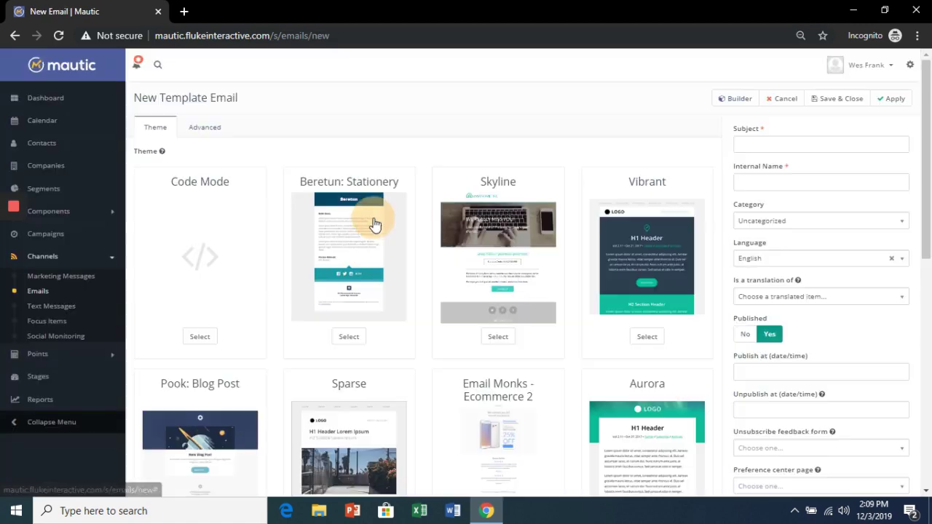
drag(930, 144, 931, 184)
scroll(697, 219, down, 4)
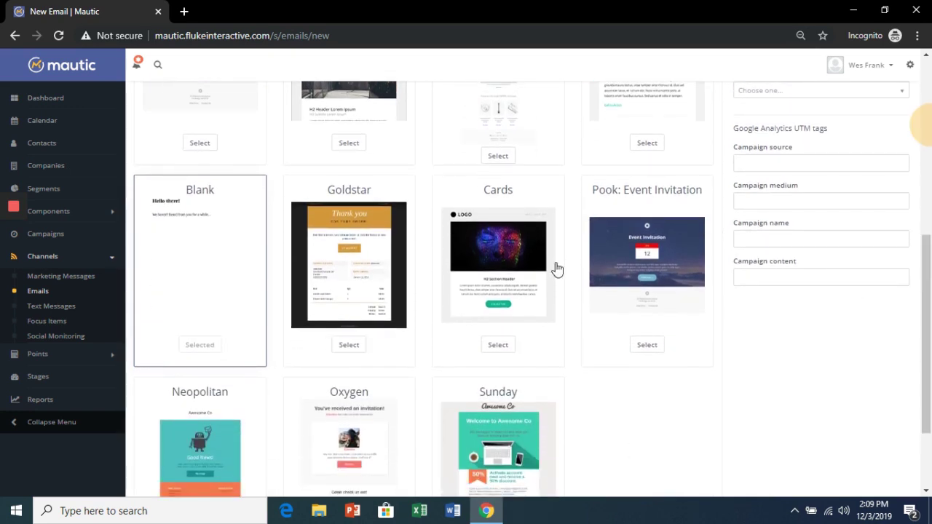
click(647, 345)
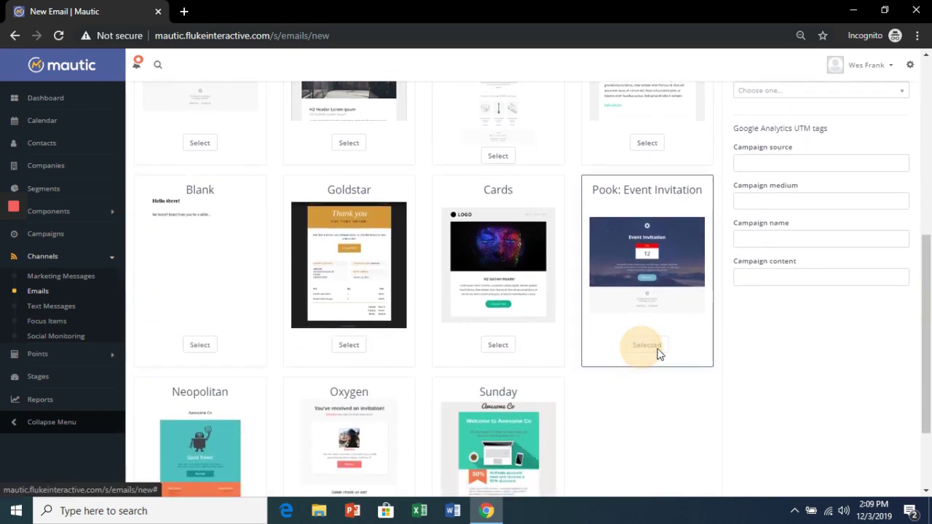
drag(930, 346, 931, 173)
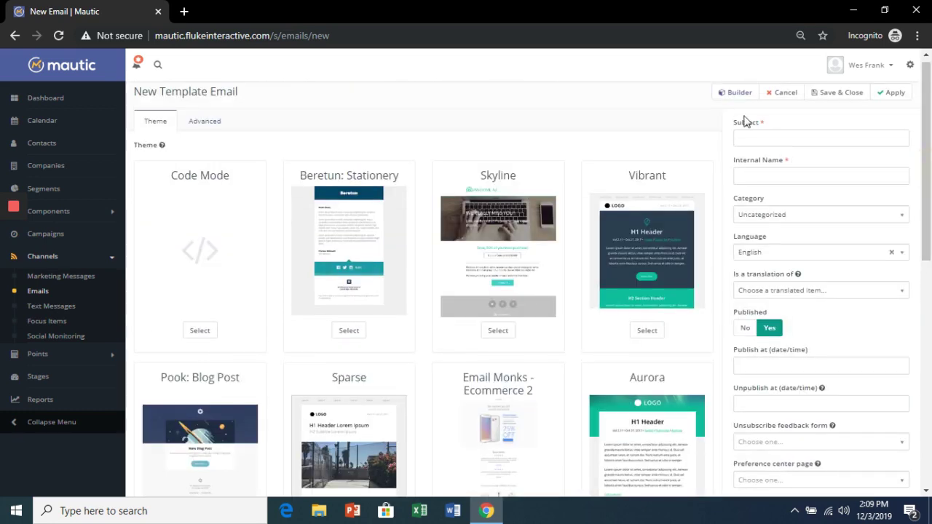